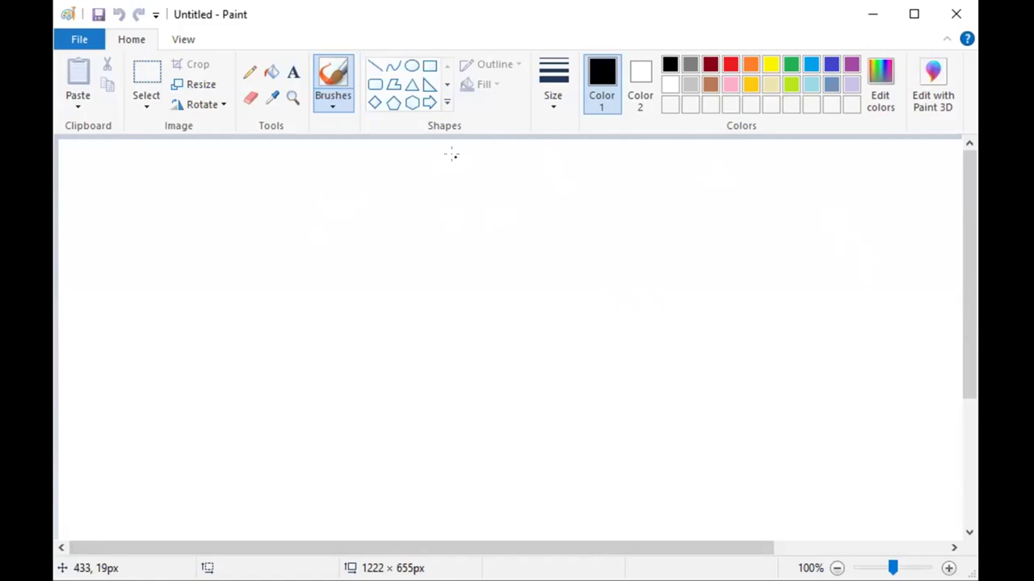
Step: Draw the car's front as a vertical line about 80 px high and a horizontal hood line about 89 px long from its upper end
left_click(374, 67)
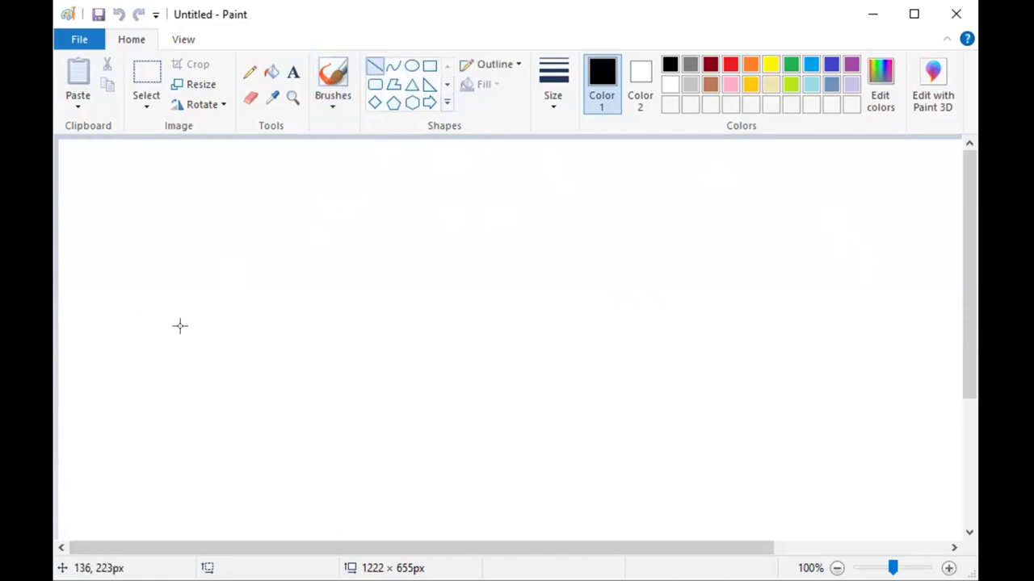
left_click_drag(183, 329, 184, 396)
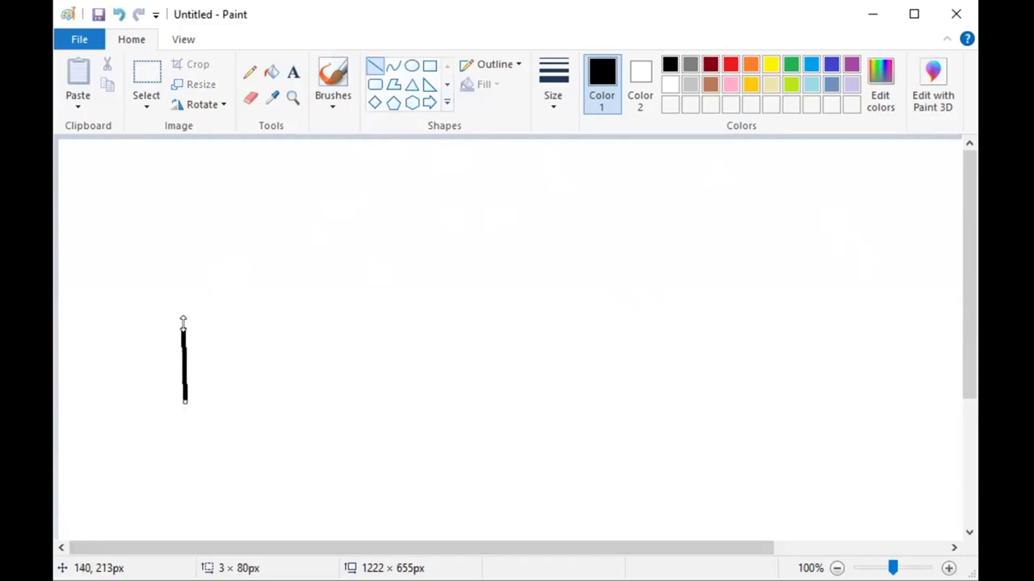
left_click(376, 66)
left_click_drag(192, 322, 305, 327)
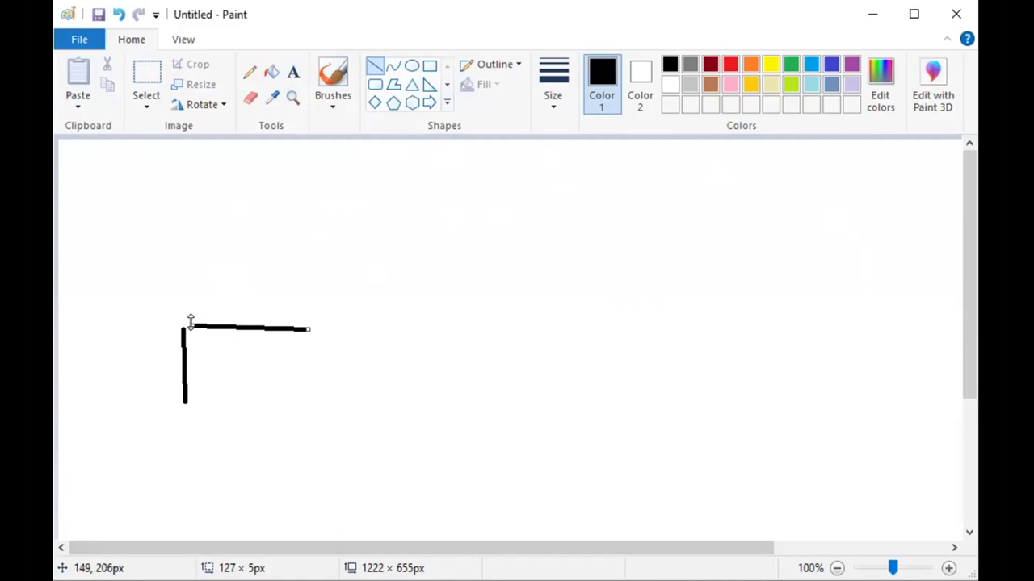
left_click_drag(190, 322, 183, 324)
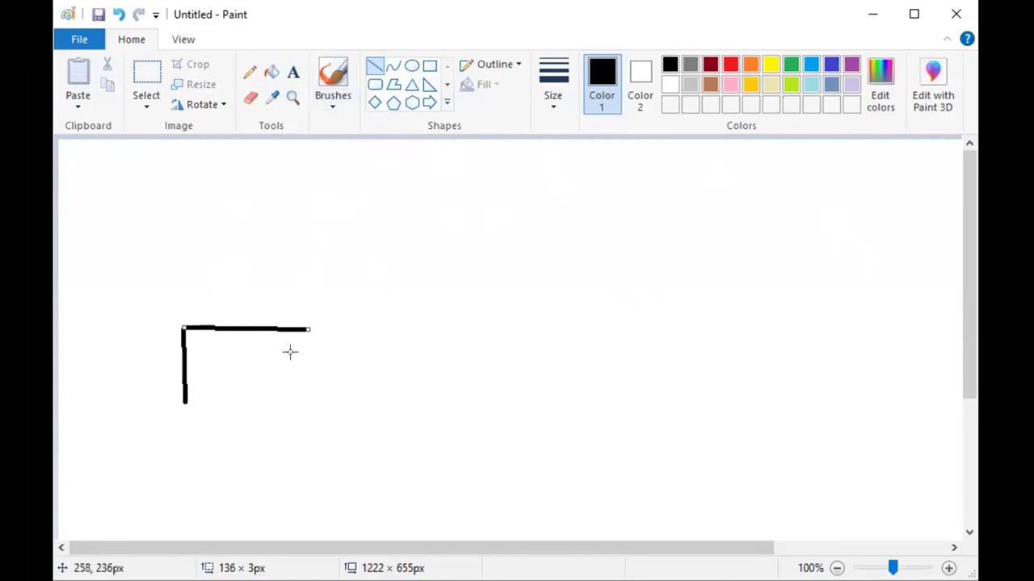
left_click_drag(304, 328, 261, 324)
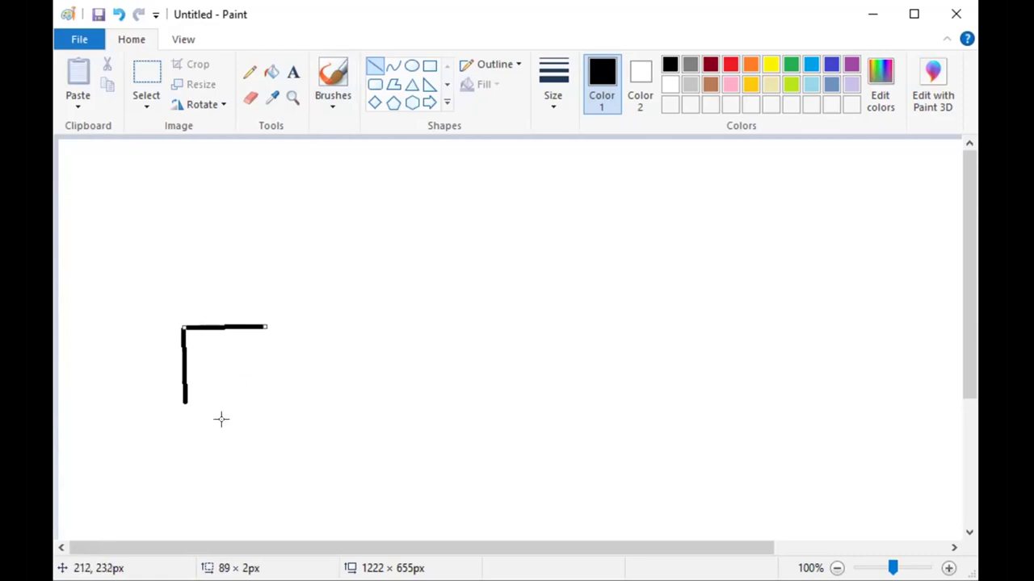
Step: Draw the windshield as a slanted line about 60 × 108 px rising from the free end of the hood line
left_click(394, 66)
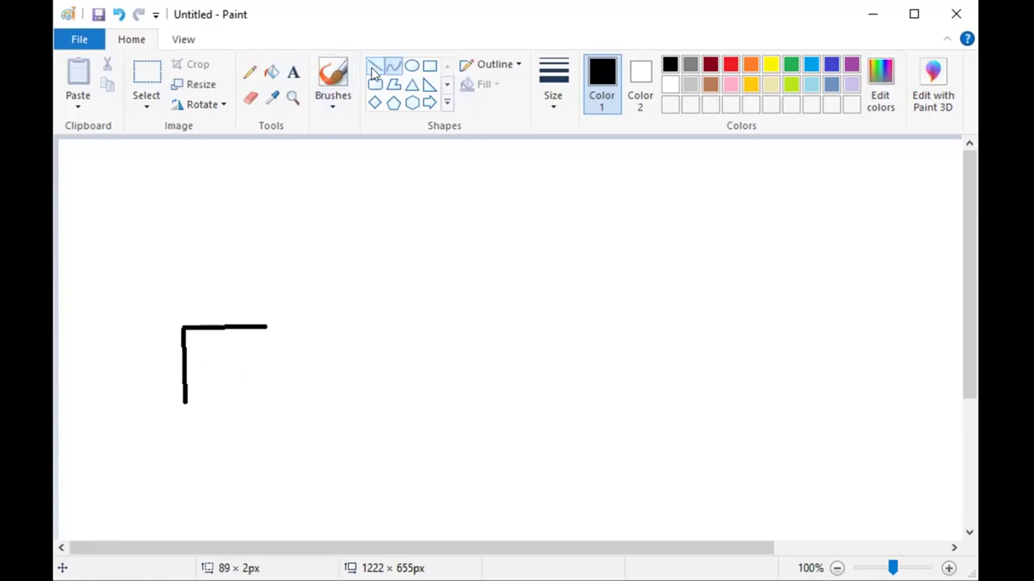
left_click(374, 68)
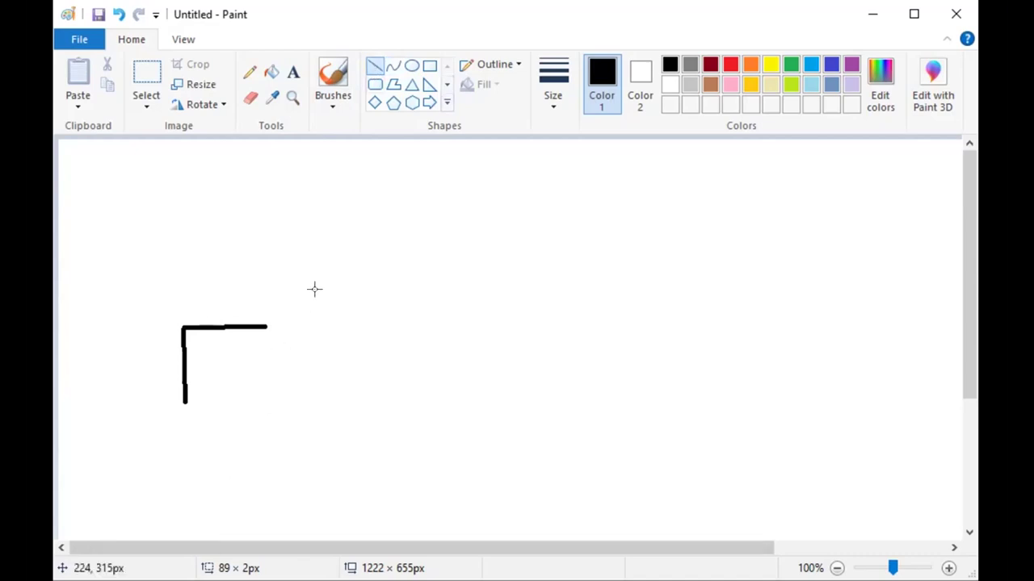
left_click_drag(267, 326, 323, 223)
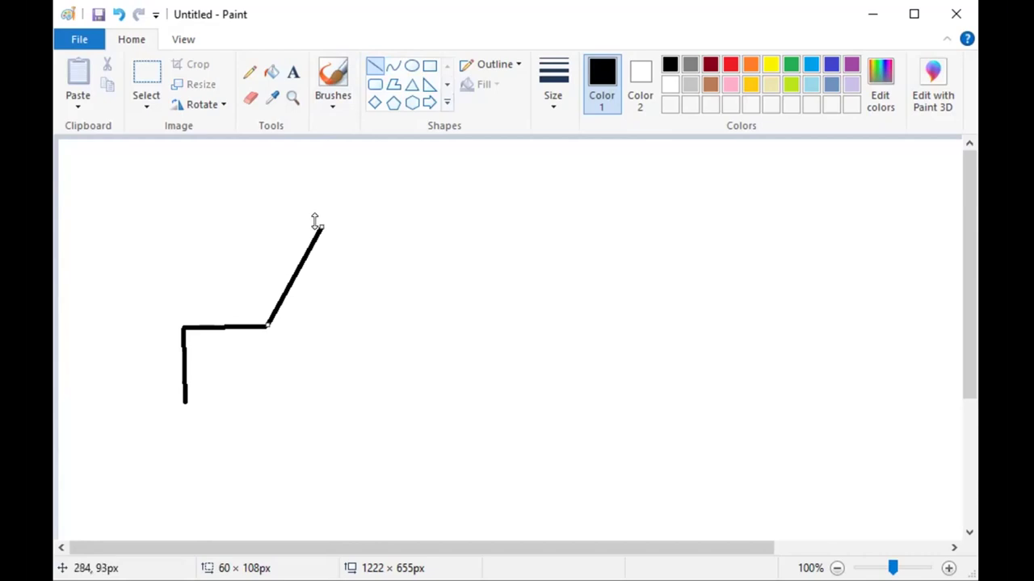
left_click(392, 66)
left_click(377, 68)
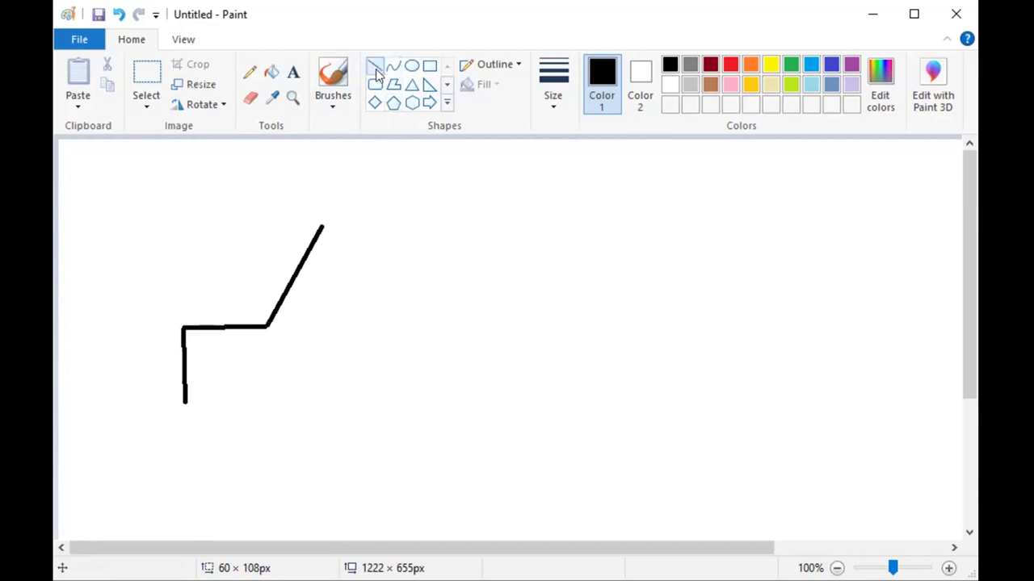
mouse_move(333, 222)
left_mouse_down()
mouse_move(660, 221)
mouse_move(671, 237)
mouse_move(662, 215)
mouse_move(668, 238)
left_mouse_up()
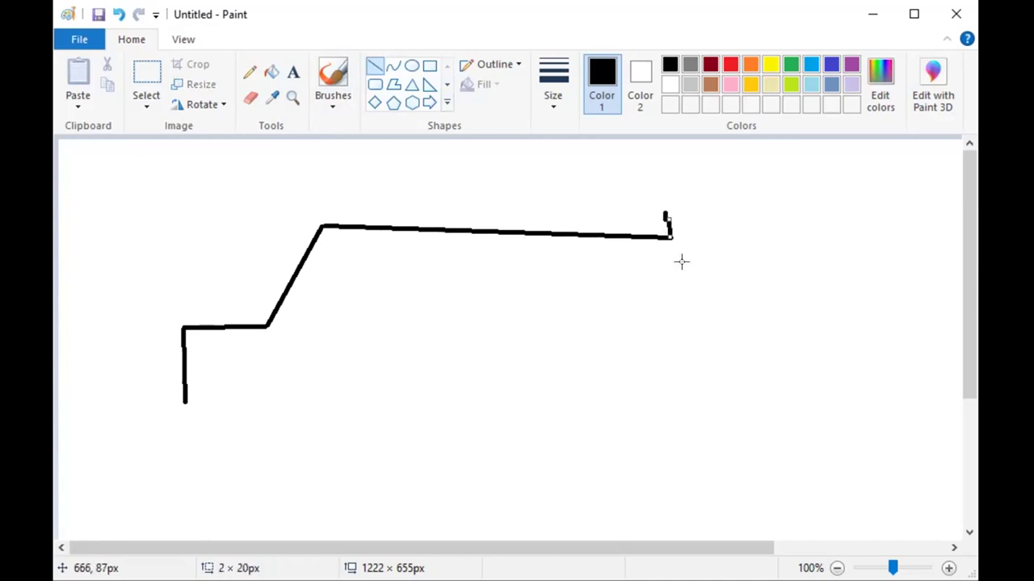
left_click(250, 97)
mouse_move(655, 221)
left_mouse_down()
mouse_move(667, 218)
mouse_move(664, 234)
mouse_move(330, 226)
mouse_move(586, 240)
mouse_move(679, 229)
left_mouse_up()
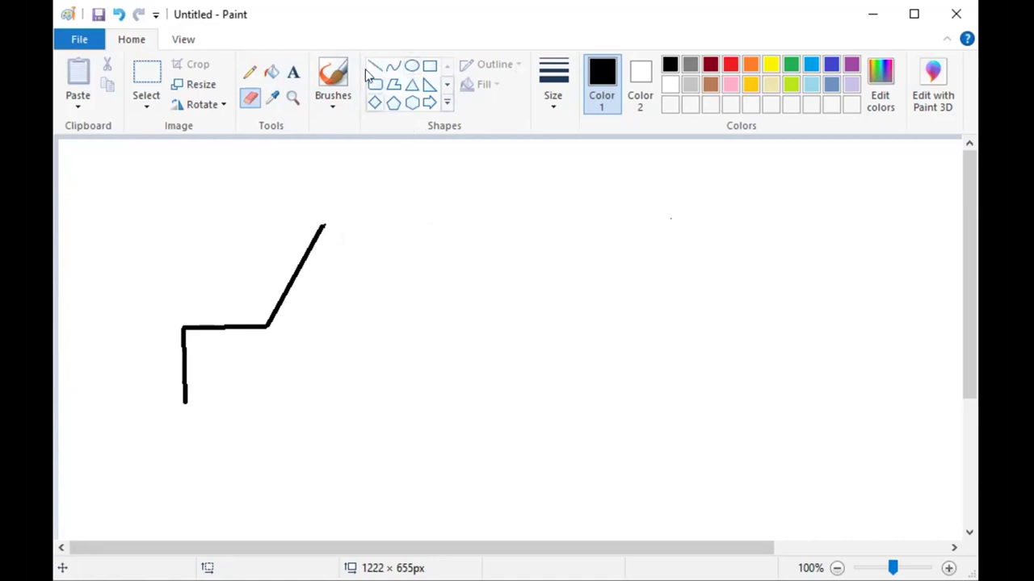
Step: Draw a near-horizontal roof line about 377 px long and shape the rear with a slanted line and a vertical line about 95 px high
left_click(381, 67)
left_click_drag(322, 227, 666, 223)
left_click(374, 66)
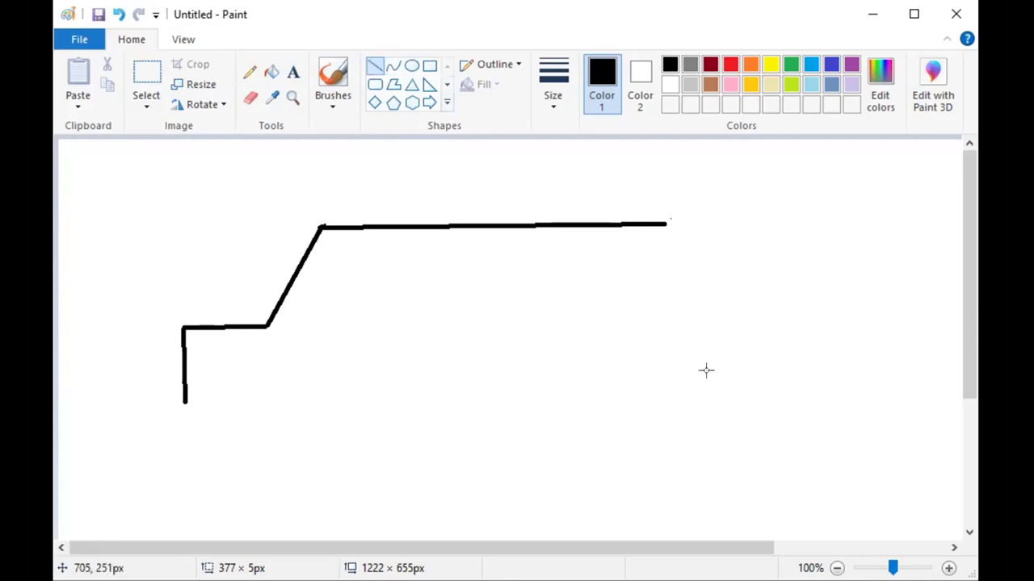
left_click_drag(666, 223, 751, 396)
left_click(374, 65)
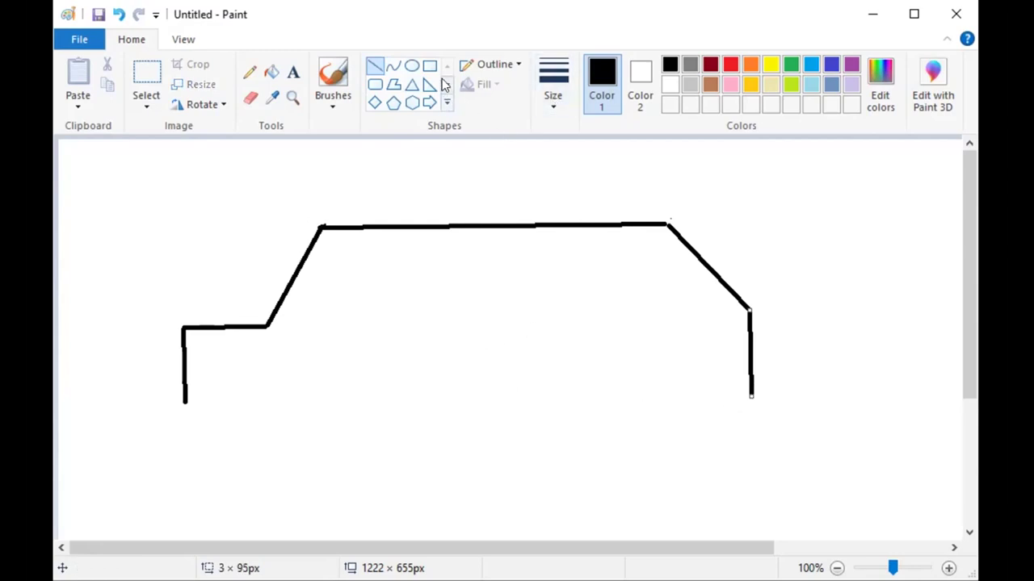
Step: Close the car body with a baseline about 622 px long, extending the front line by about 35 px and the rear line by about 38 px
left_click(388, 69)
left_click(375, 66)
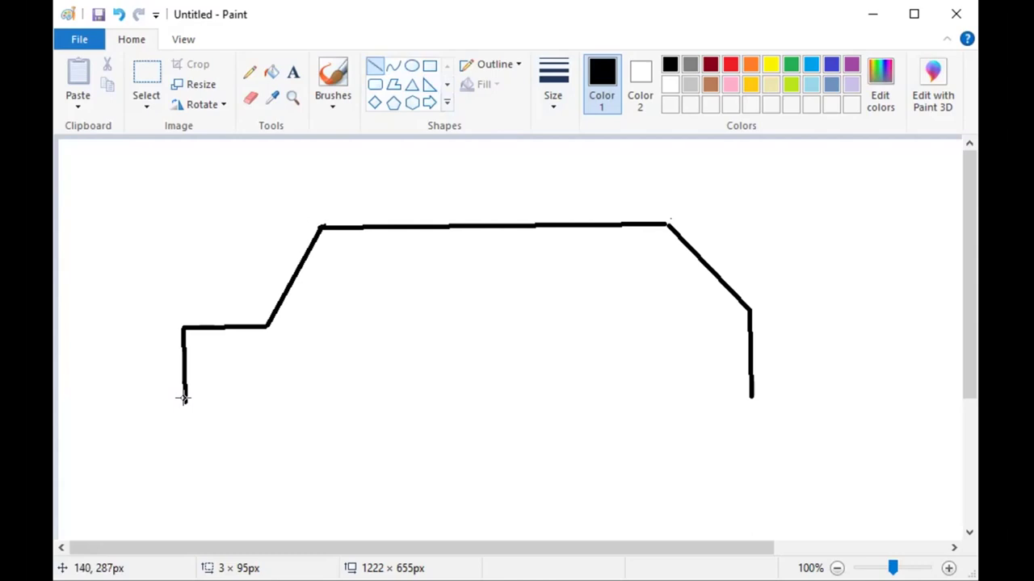
left_click_drag(184, 398, 185, 432)
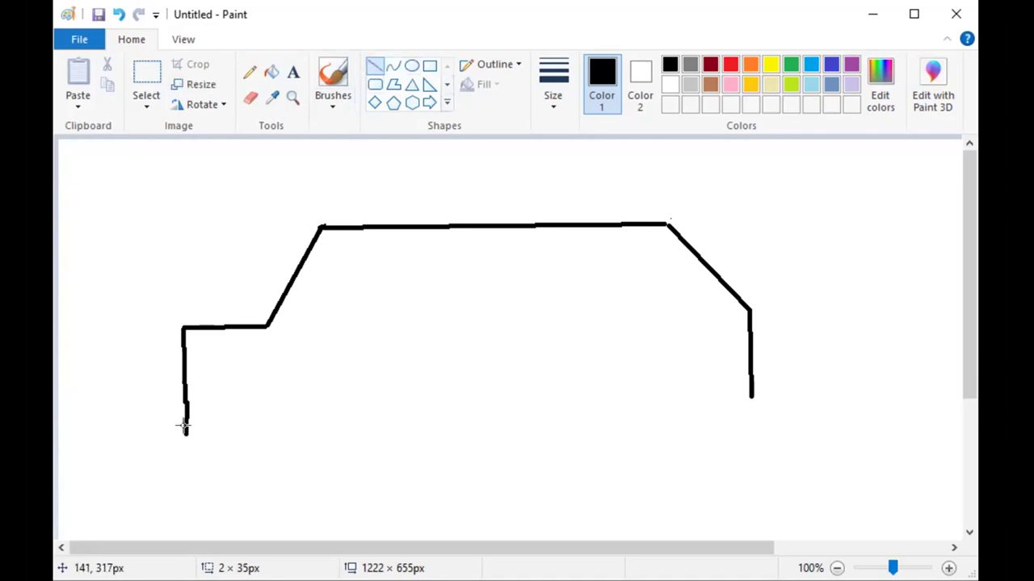
left_click_drag(186, 431, 775, 423)
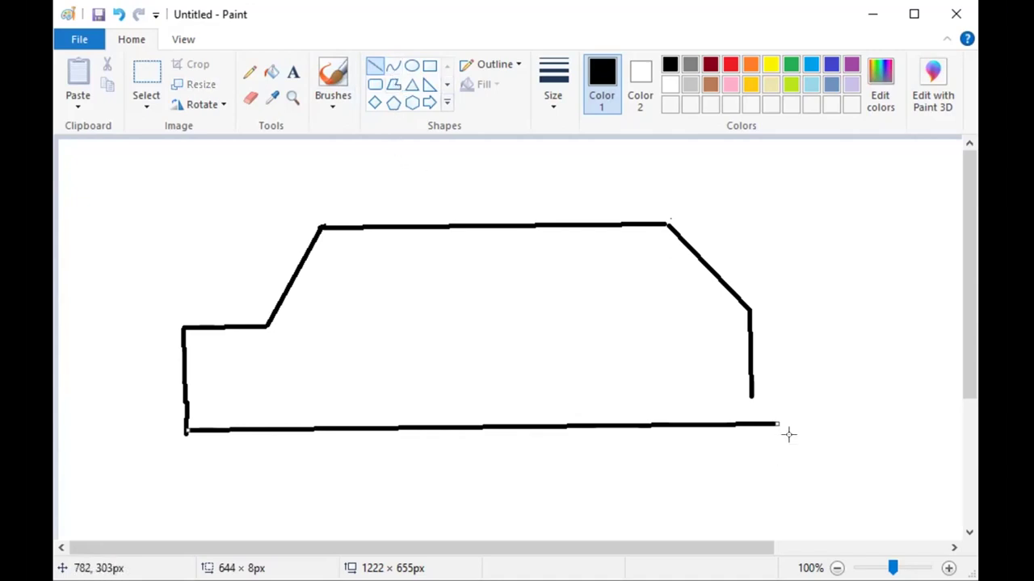
left_click_drag(778, 421, 753, 421)
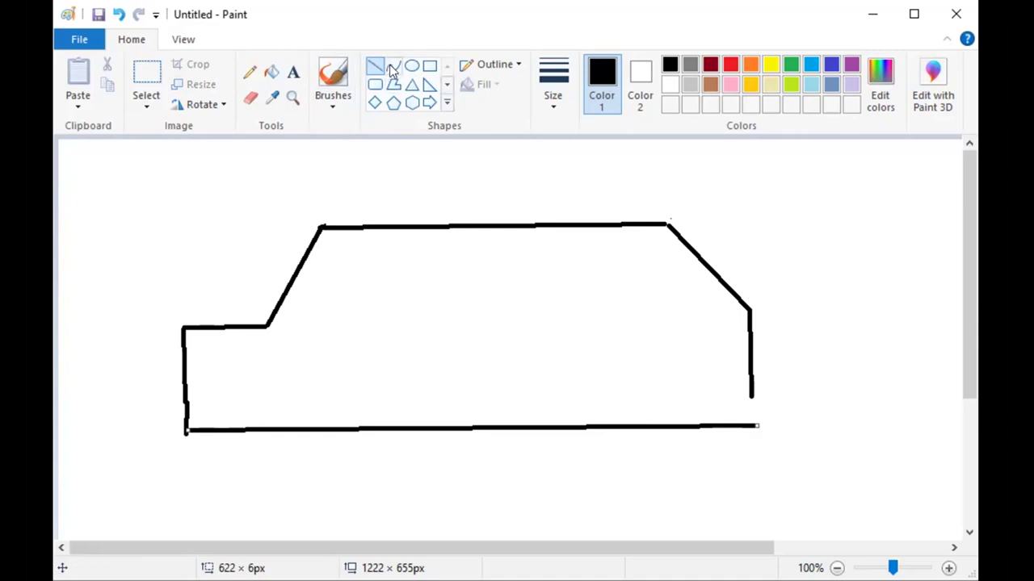
left_click_drag(751, 394, 751, 426)
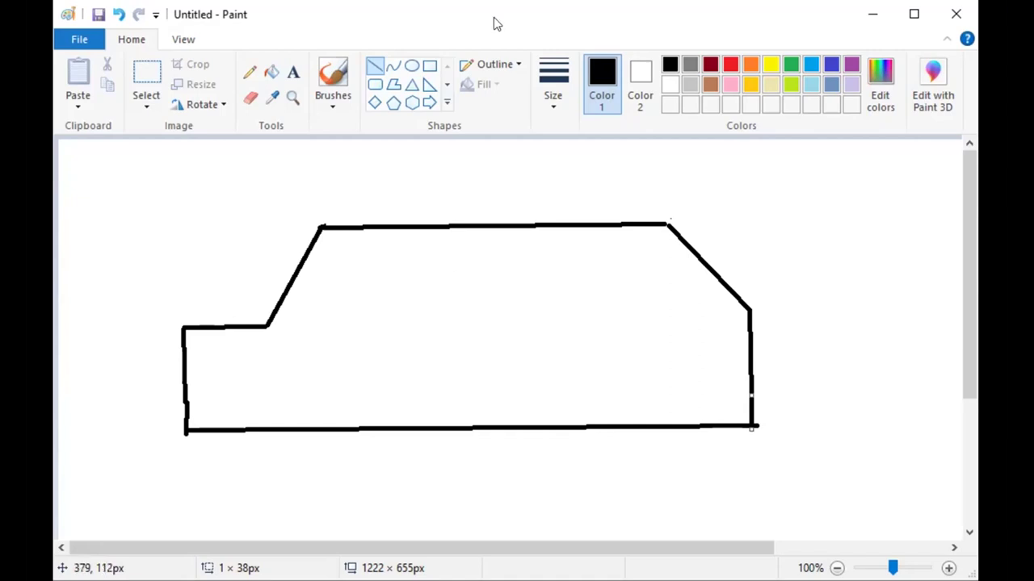
Step: Draw a circular front wheel across the baseline near the front of the car
left_click(411, 68)
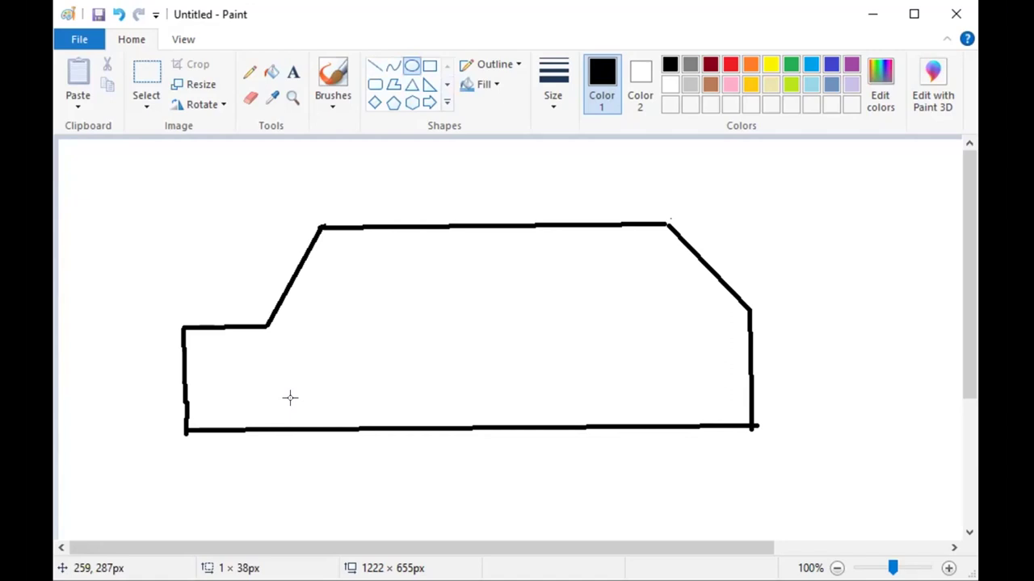
left_click_drag(283, 392, 378, 483)
left_click(597, 428)
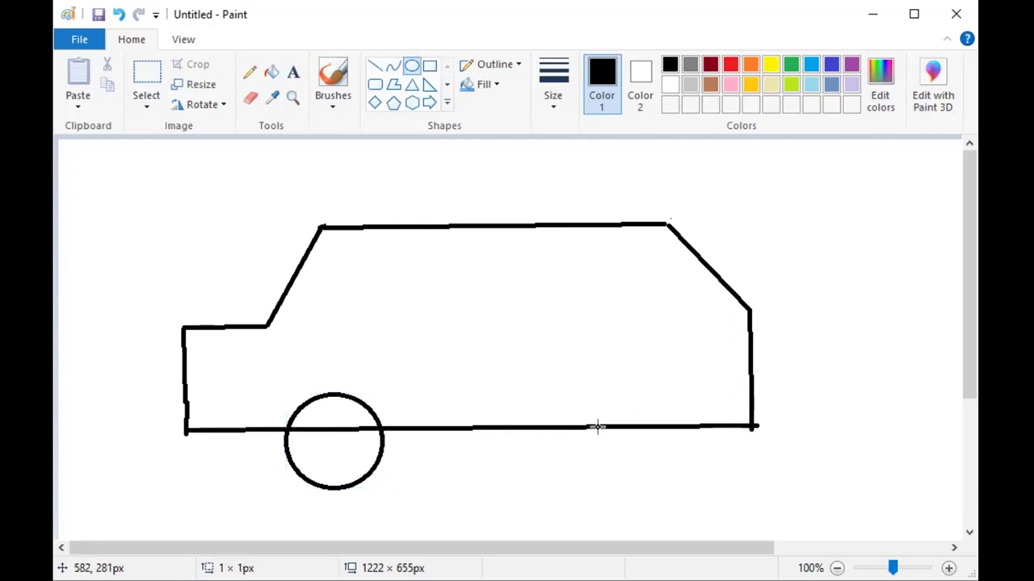
Step: Draw an oval rear wheel across the baseline, shift it slightly upward and enlarge it a little
left_click_drag(590, 396, 697, 486)
left_click_drag(651, 452, 647, 441)
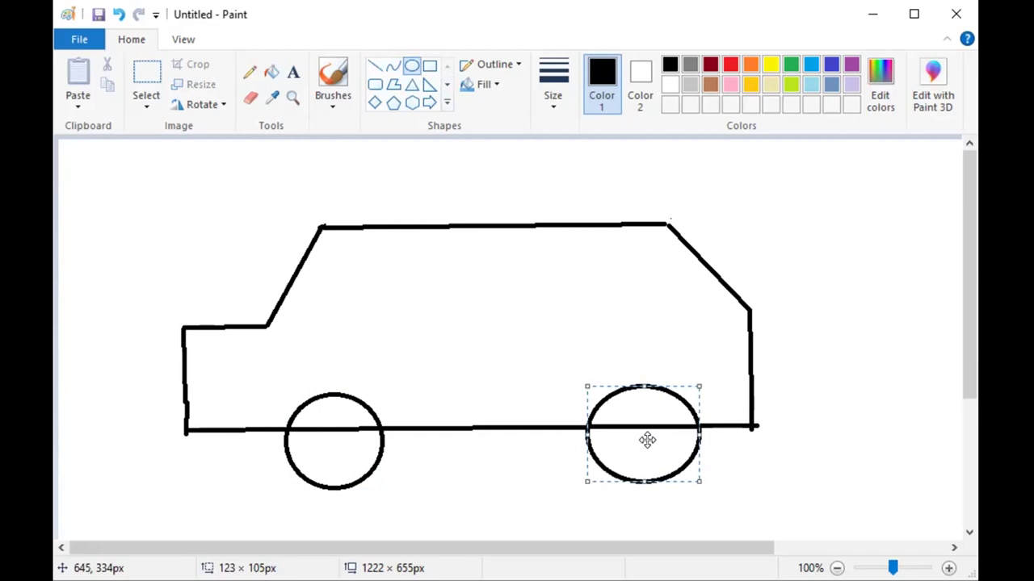
mouse_move(699, 387)
left_mouse_down()
mouse_move(691, 390)
mouse_move(699, 374)
left_mouse_up()
left_click(361, 414)
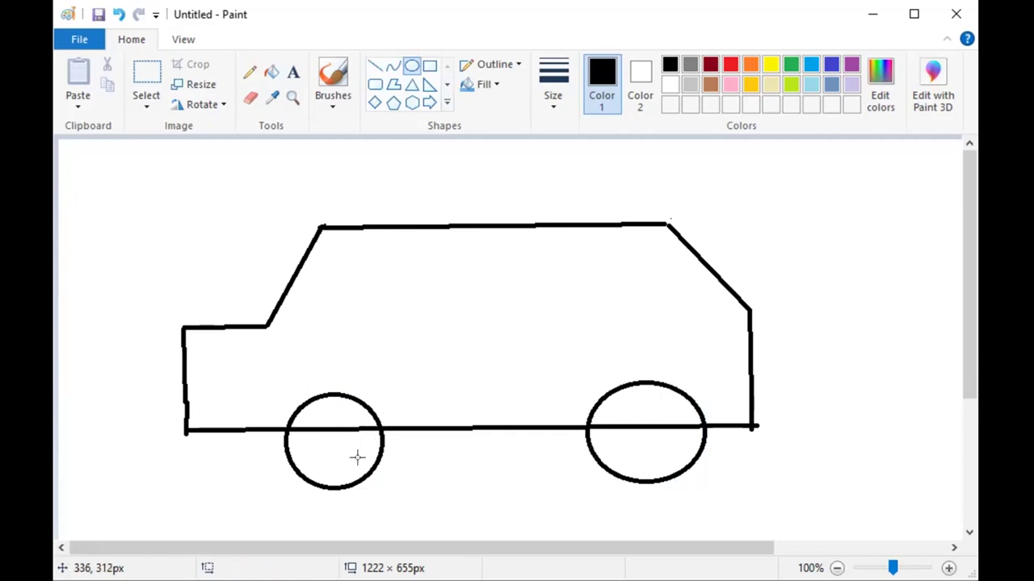
Step: Delete the front wheel and bridge the resulting gap in the baseline with a straight line about 155 px long
left_click(146, 78)
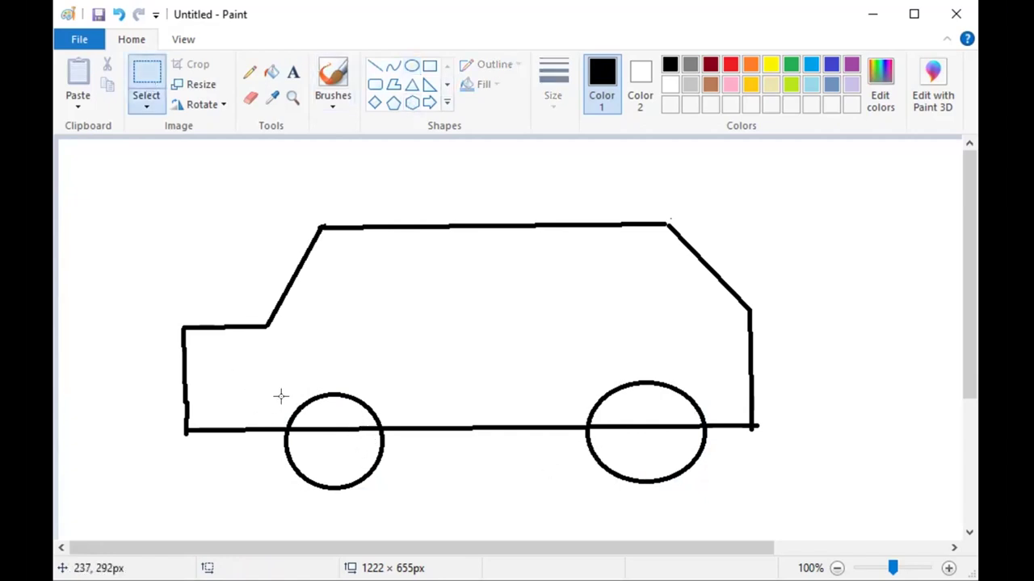
left_click_drag(297, 392, 277, 402)
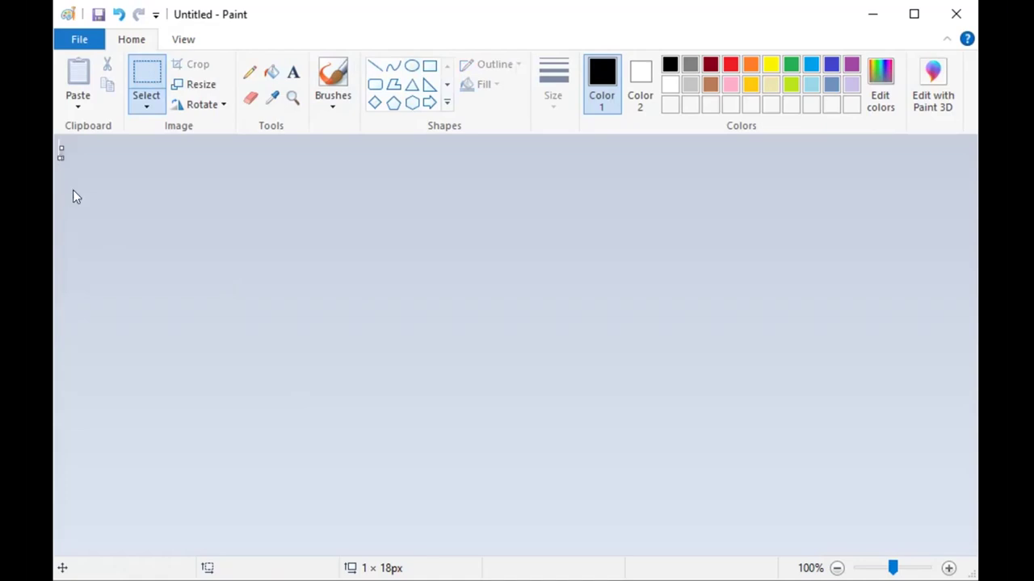
key("ctrl+z")
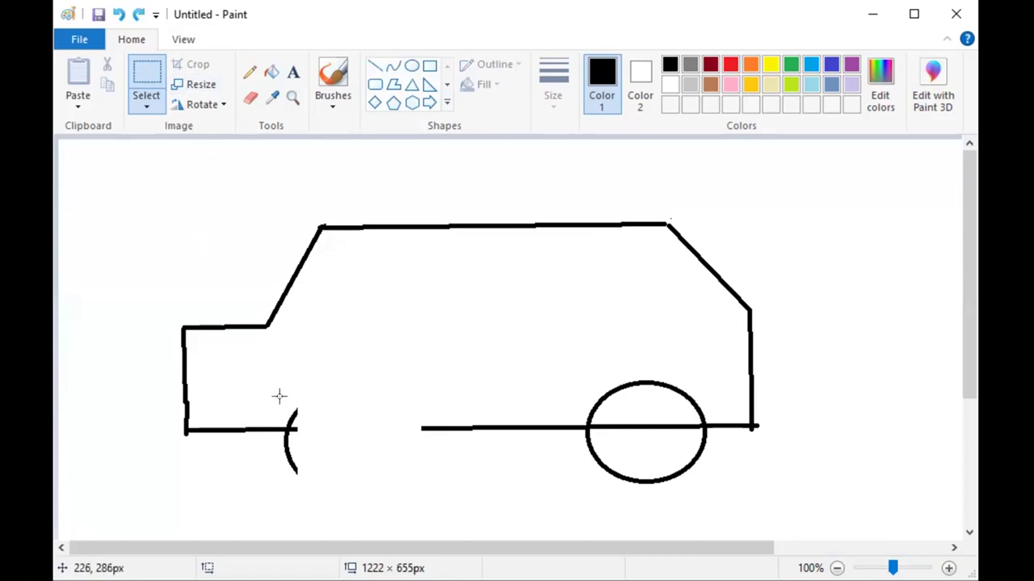
left_click_drag(283, 399, 318, 483)
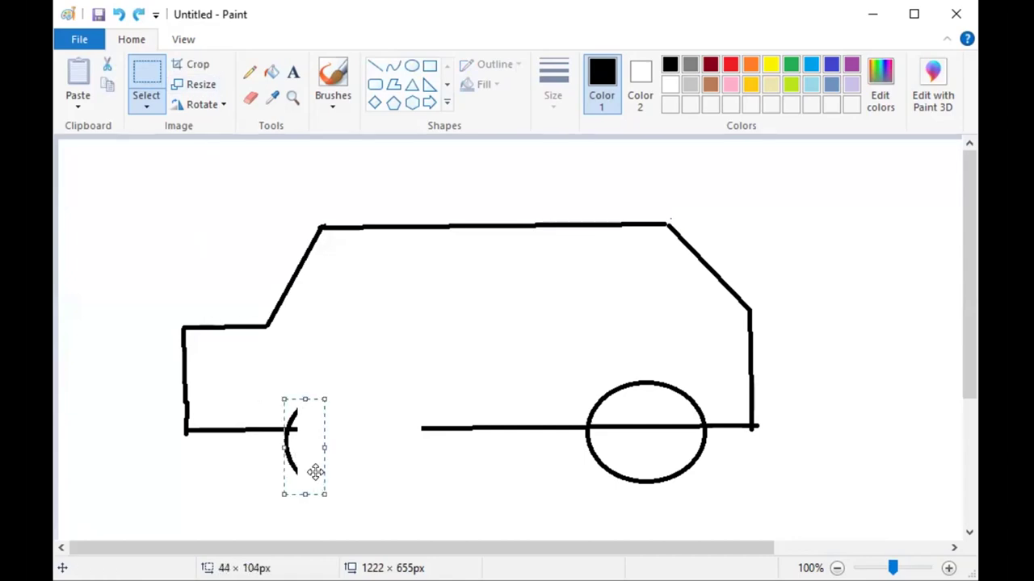
key("Delete")
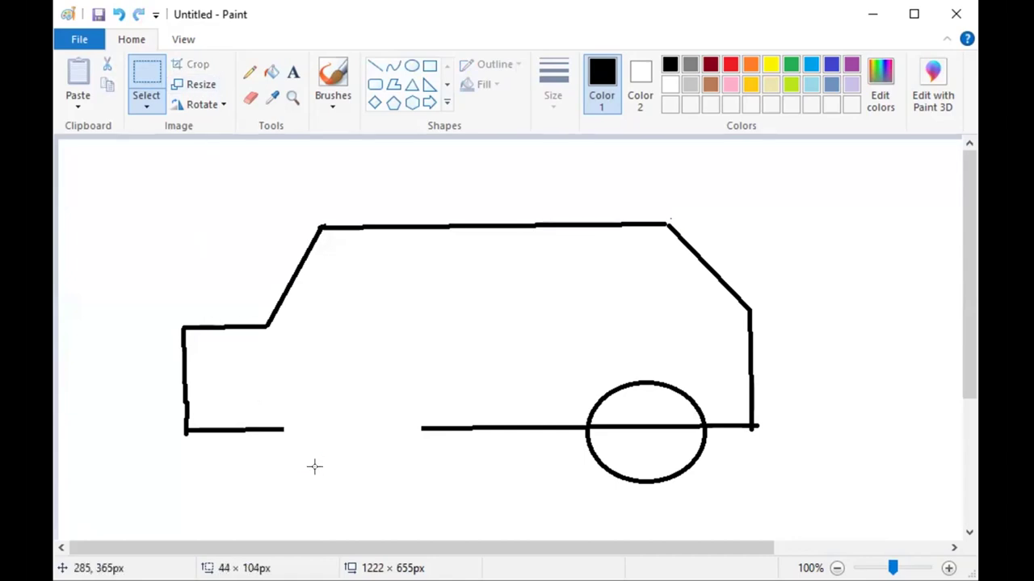
left_click(375, 64)
left_click_drag(285, 429, 423, 428)
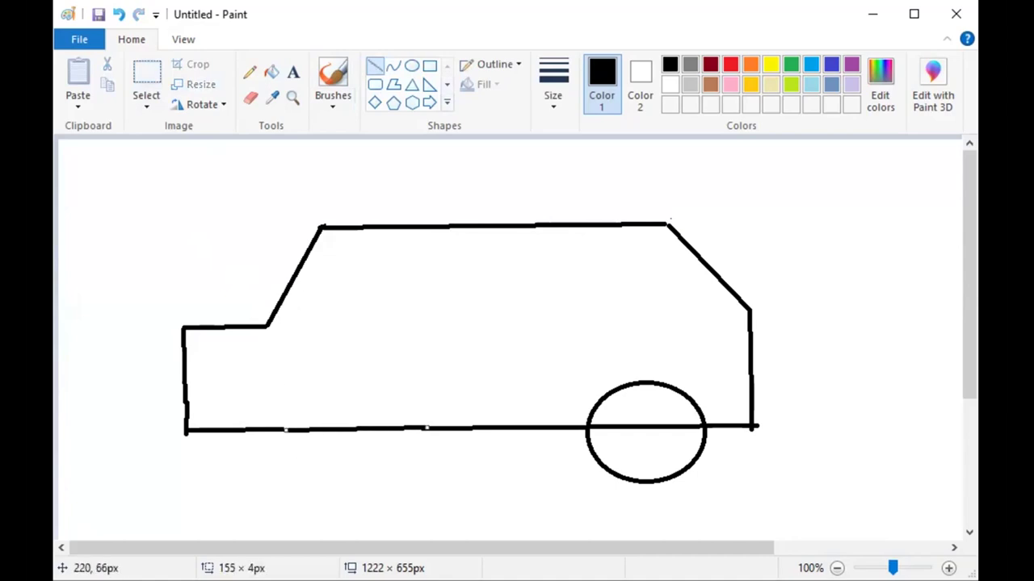
Step: Draw an oval front wheel about 133 × 109 px and move it toward the front of the car, across the baseline
left_click(411, 65)
left_click_drag(300, 389, 423, 489)
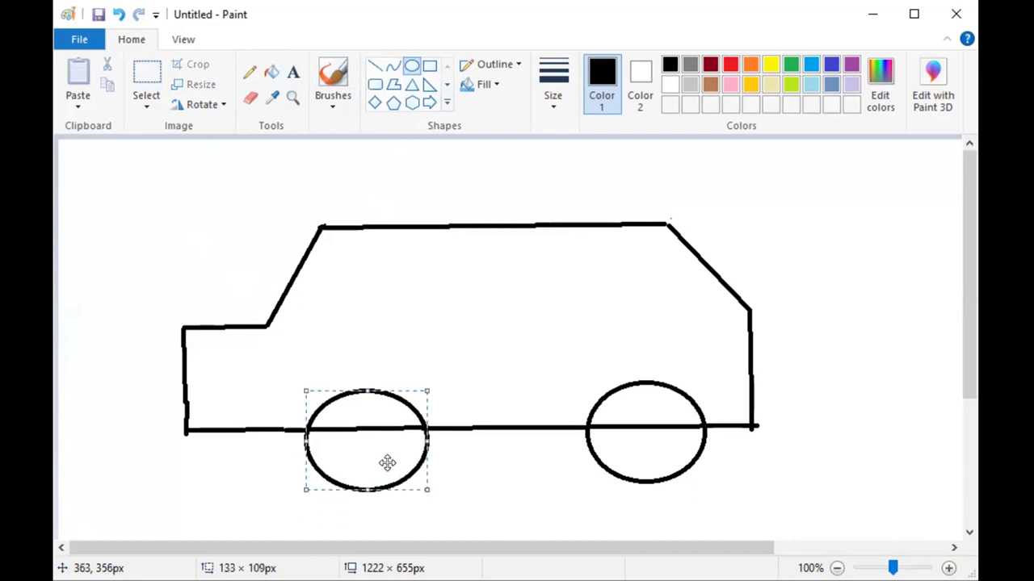
left_click_drag(375, 462, 355, 458)
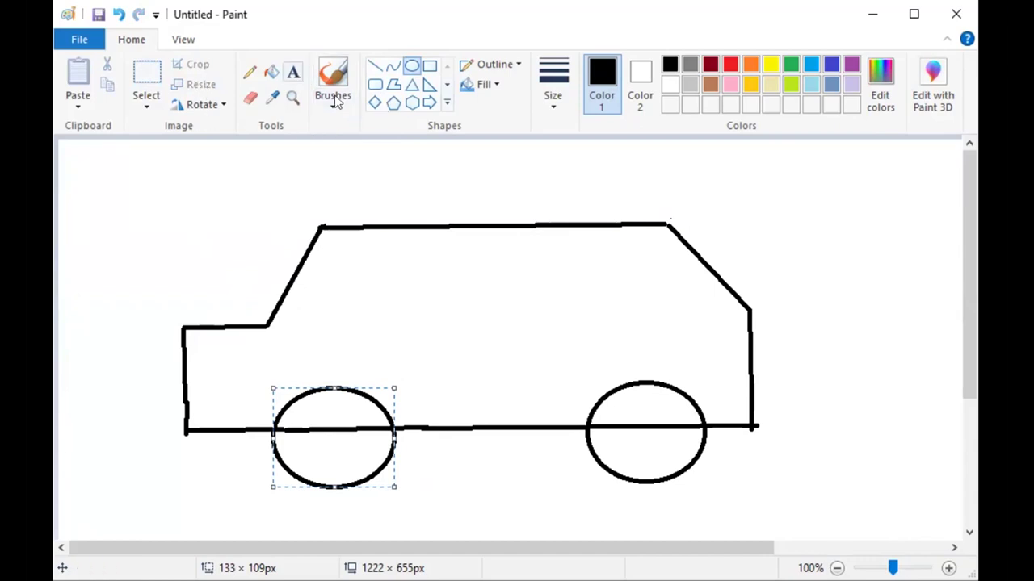
Step: Draw two vertical door lines in the middle of the car body, about 163 px and 156 px high
left_click(374, 66)
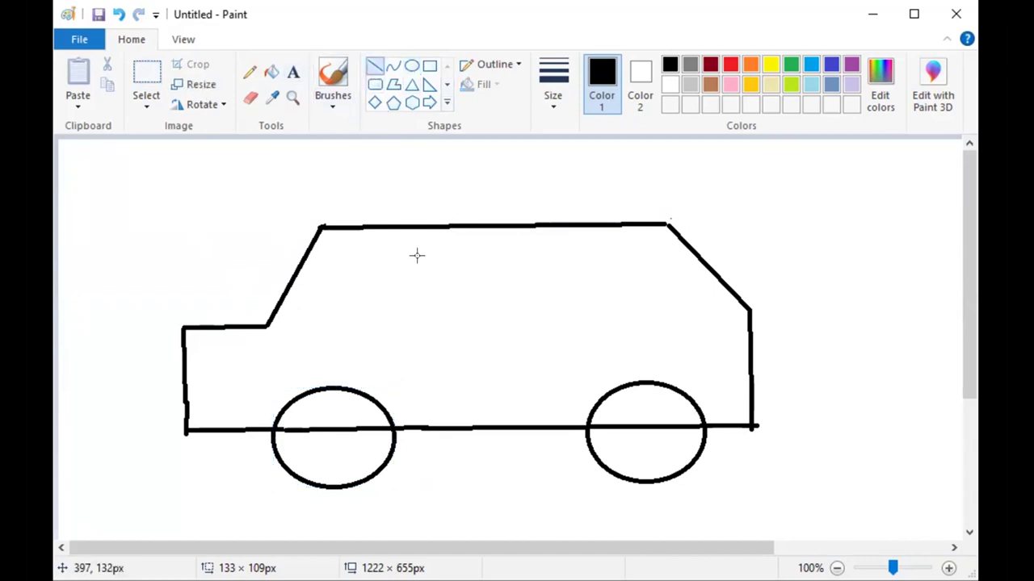
left_click_drag(420, 260, 415, 406)
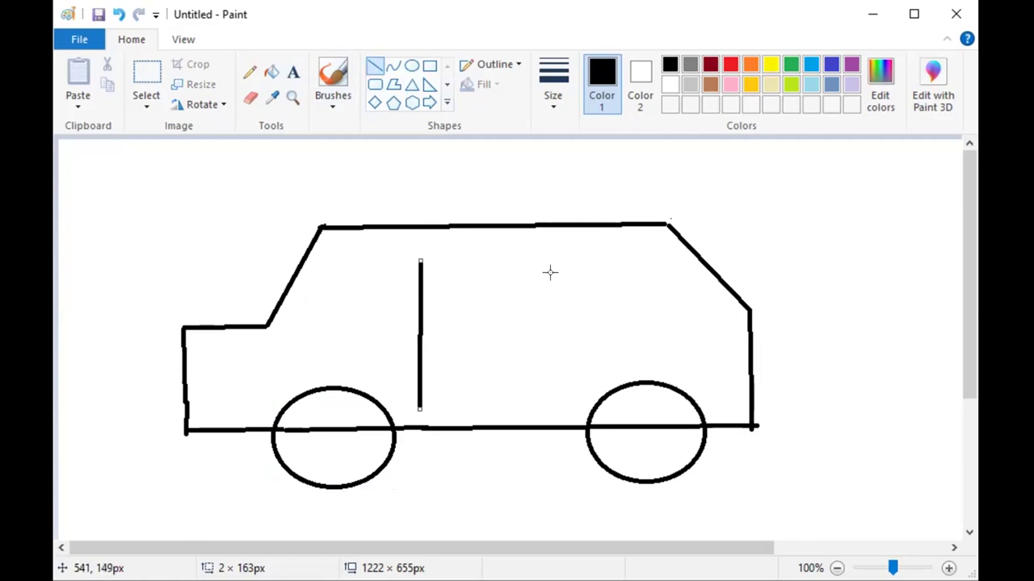
left_click_drag(541, 273, 543, 401)
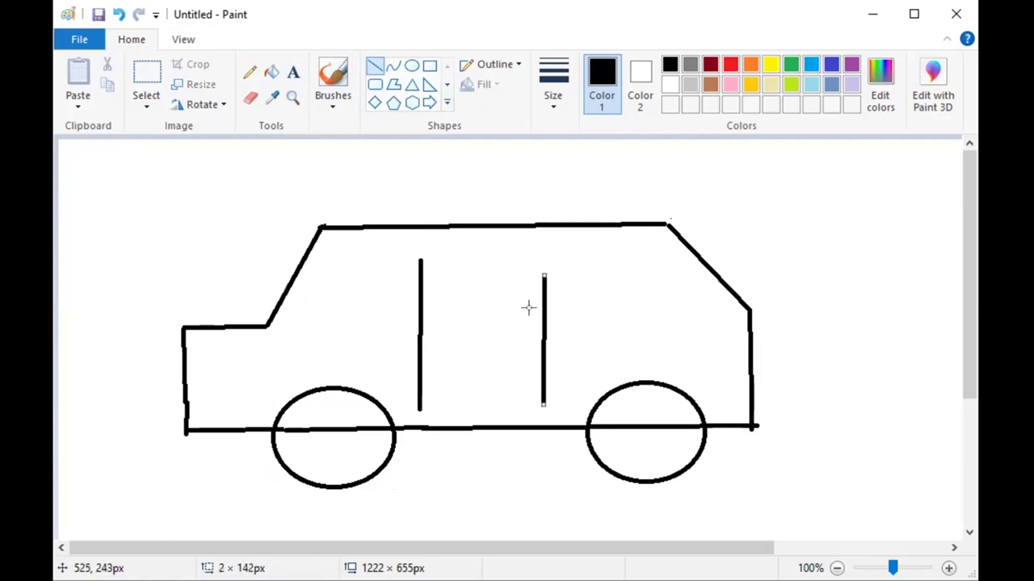
left_click_drag(543, 273, 539, 262)
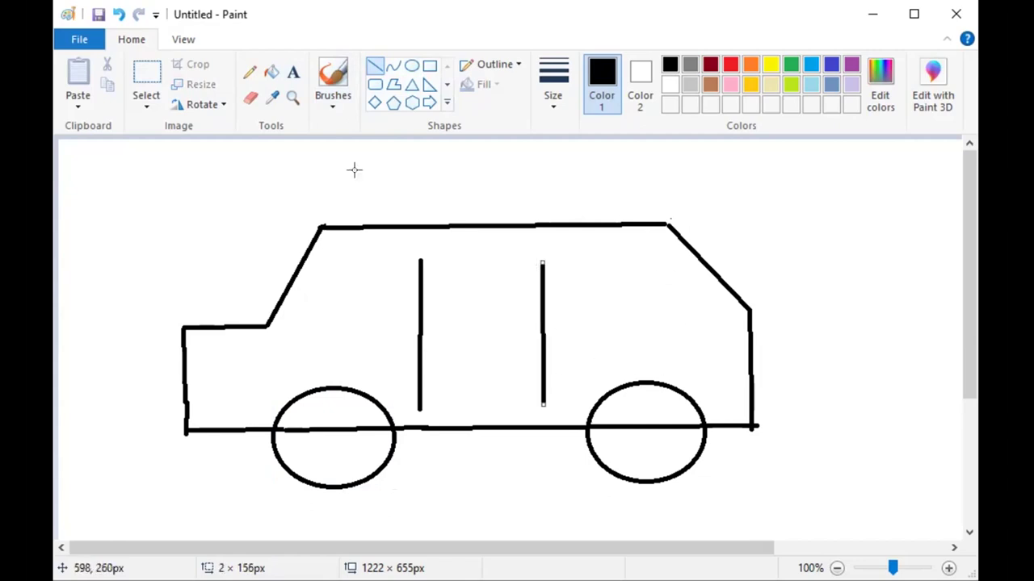
Step: Draw two rectangular windows, one in the front door and one about 98 × 57 px between the two door lines
left_click(428, 70)
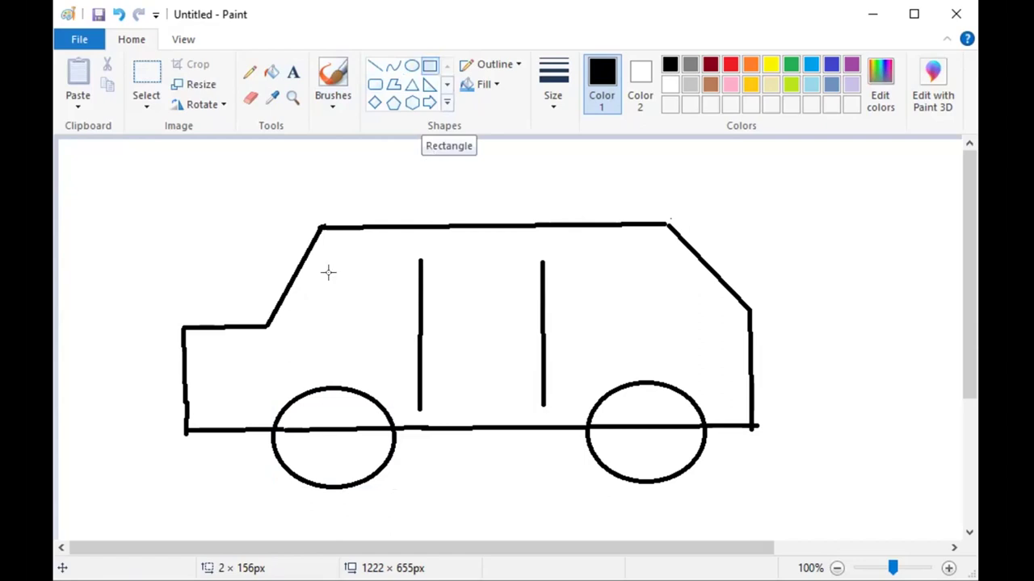
left_click_drag(309, 264, 401, 323)
left_click(460, 296)
left_click_drag(438, 269, 536, 324)
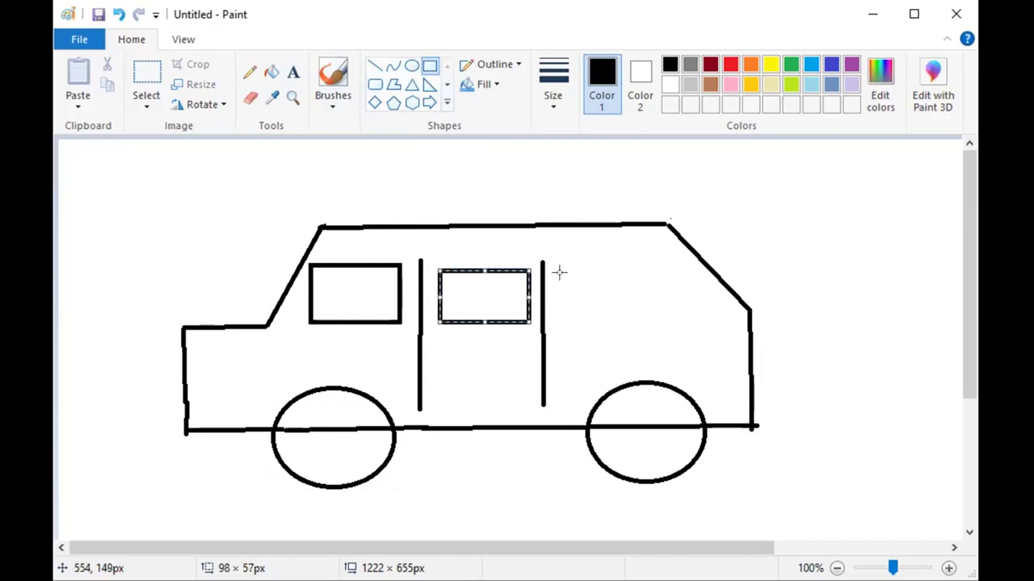
Step: Draw a third rectangular window behind the second door line and enlarge it to about 91 × 57 px
left_click_drag(562, 272, 638, 321)
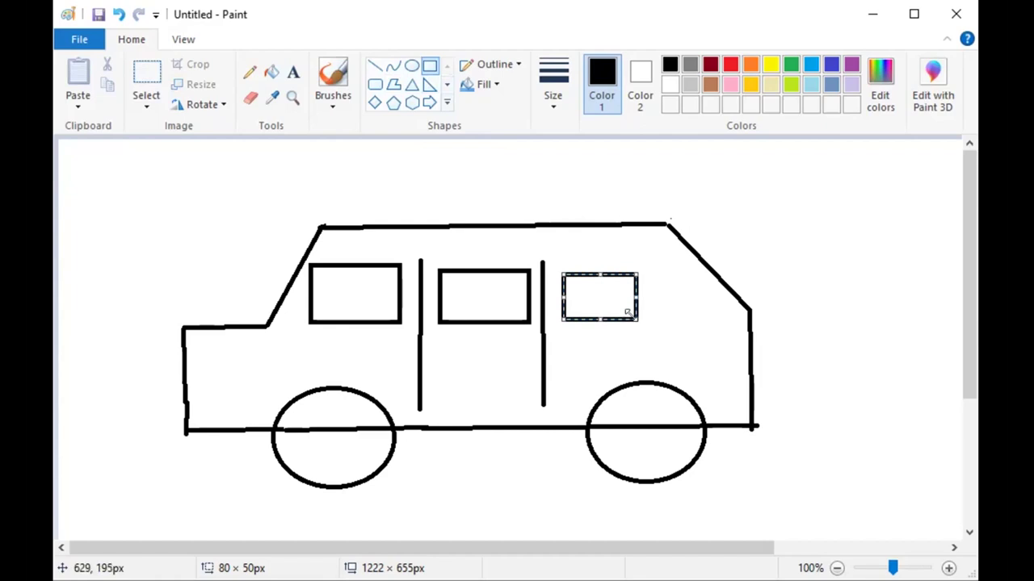
left_click_drag(627, 312, 637, 320)
left_click_drag(622, 285, 626, 281)
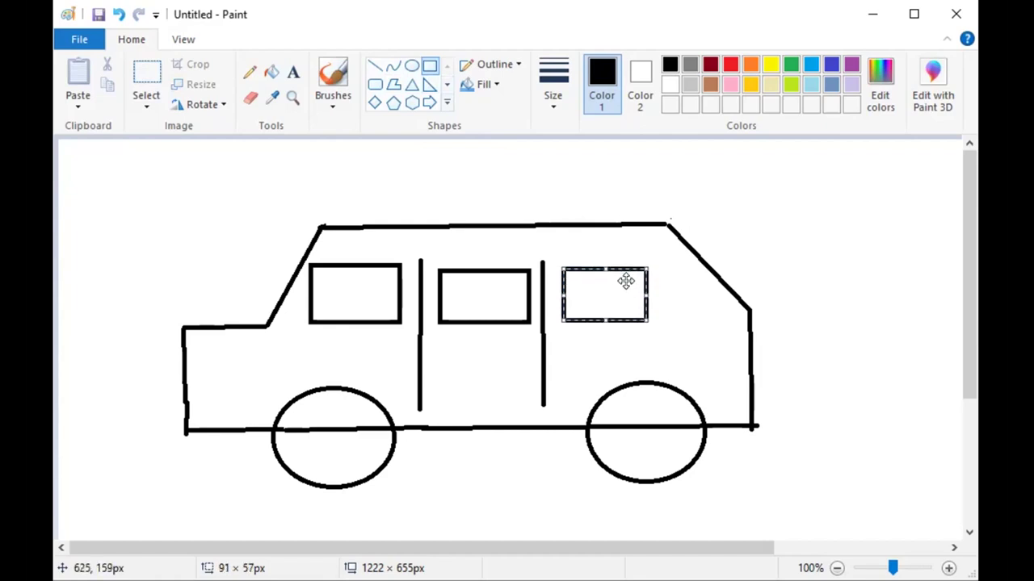
left_click(668, 298)
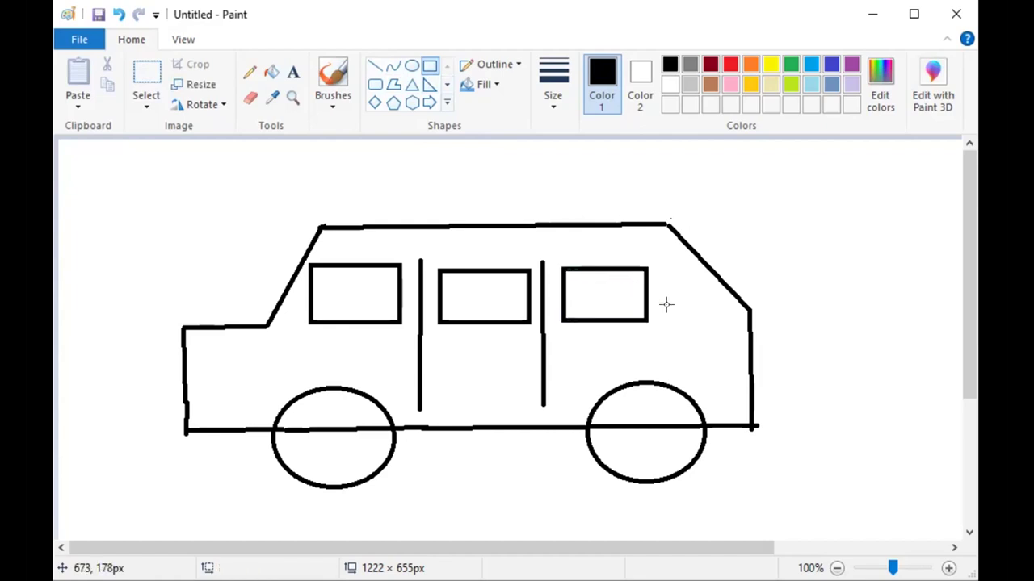
Step: Draw a small right-triangle window behind the third window, sloping along the car's rear edge
left_click(430, 84)
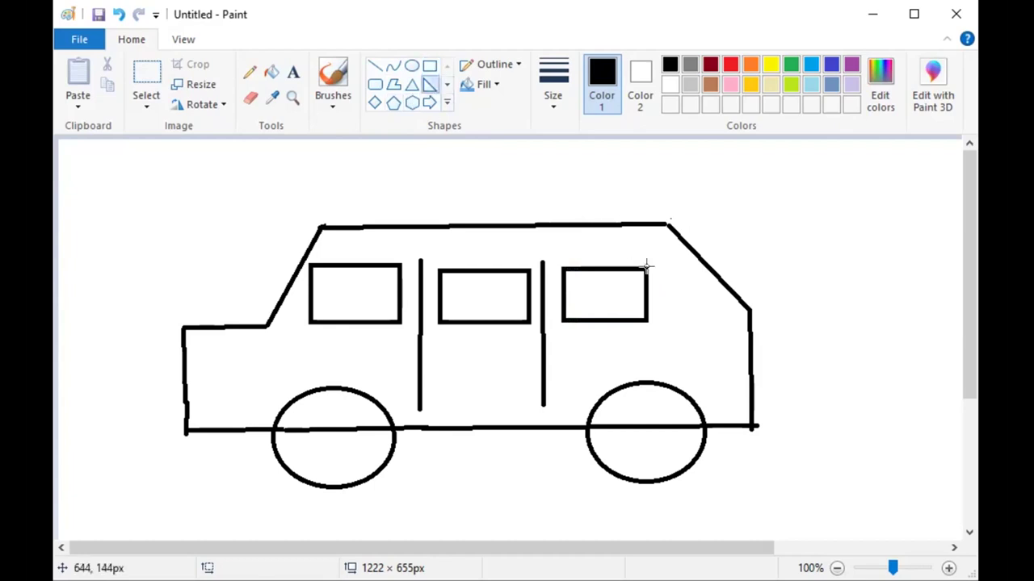
left_click_drag(671, 268, 736, 317)
left_click(799, 324)
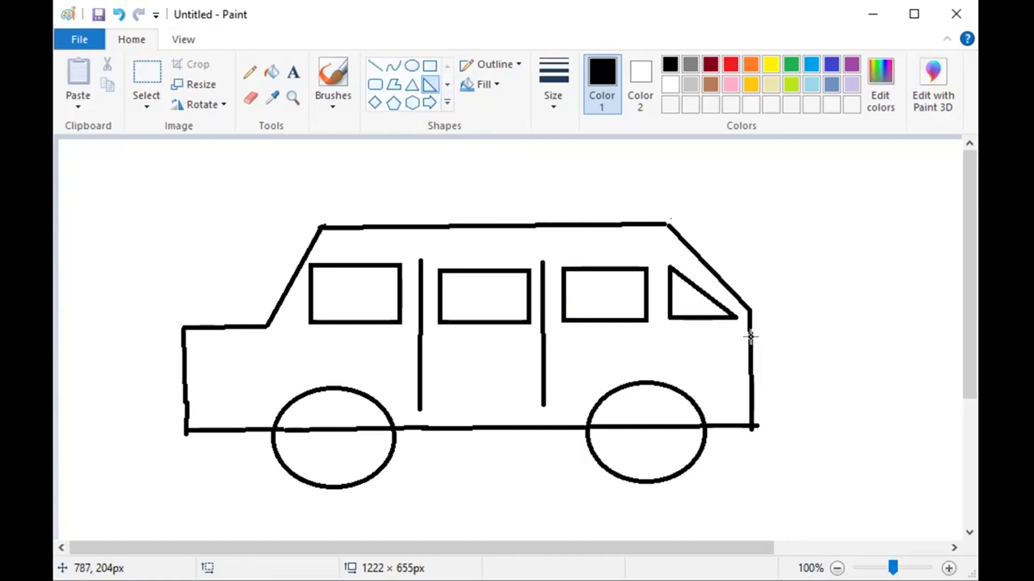
Step: Draw three short horizontal door handles, about 22 to 25 px long, one below each rectangular window
left_click(374, 65)
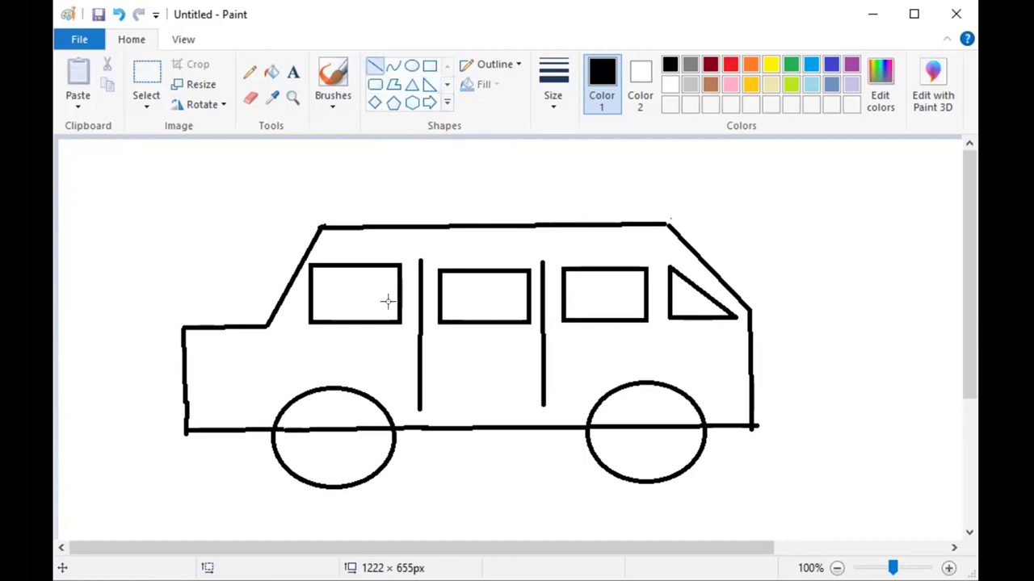
left_click_drag(378, 342, 404, 342)
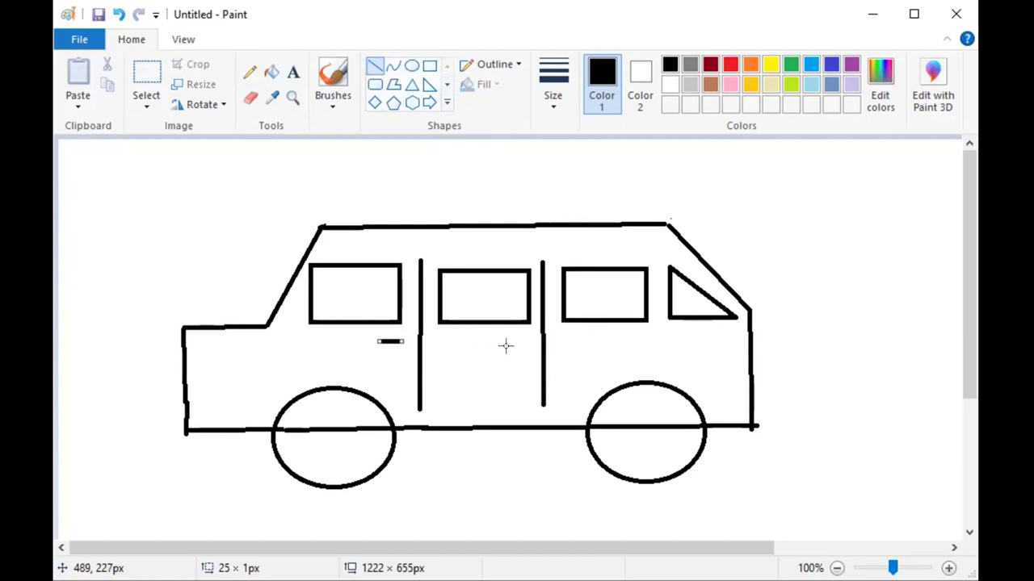
left_click_drag(515, 345, 533, 345)
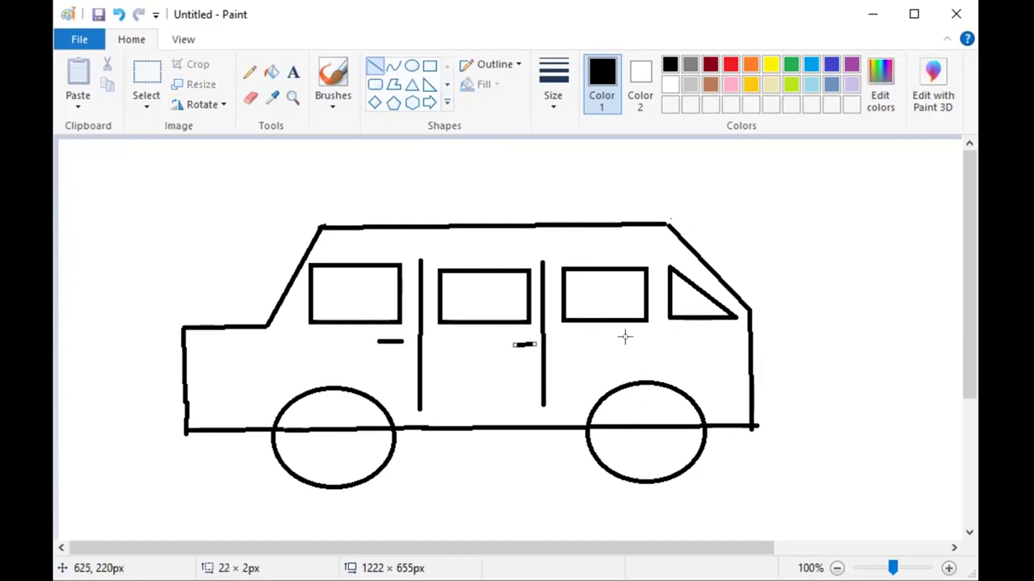
left_click_drag(630, 341, 653, 342)
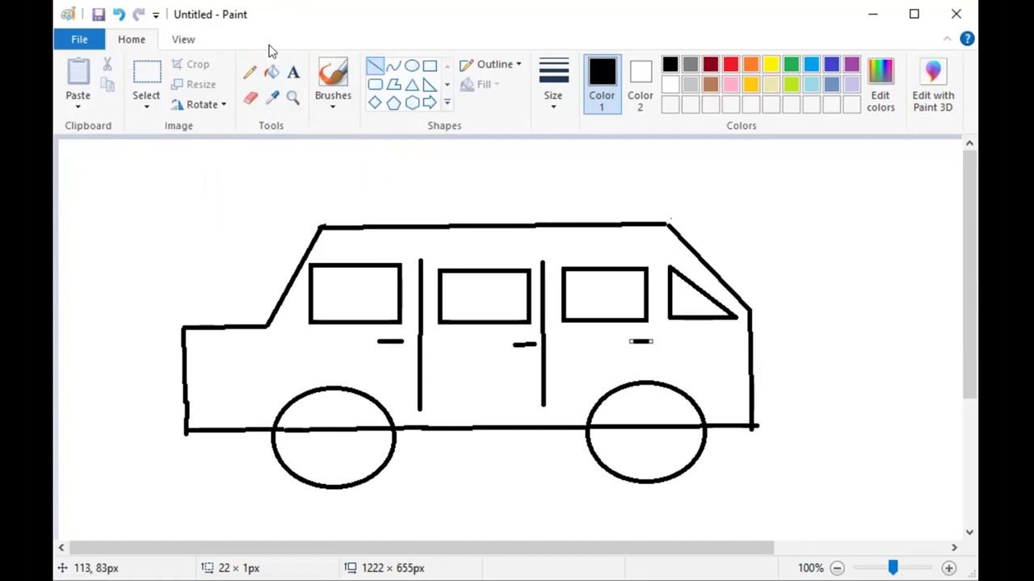
Step: Draw an oval hub inside each wheel, about 82 × 64 px in the front and 82 × 63 px in the rear
left_click(411, 65)
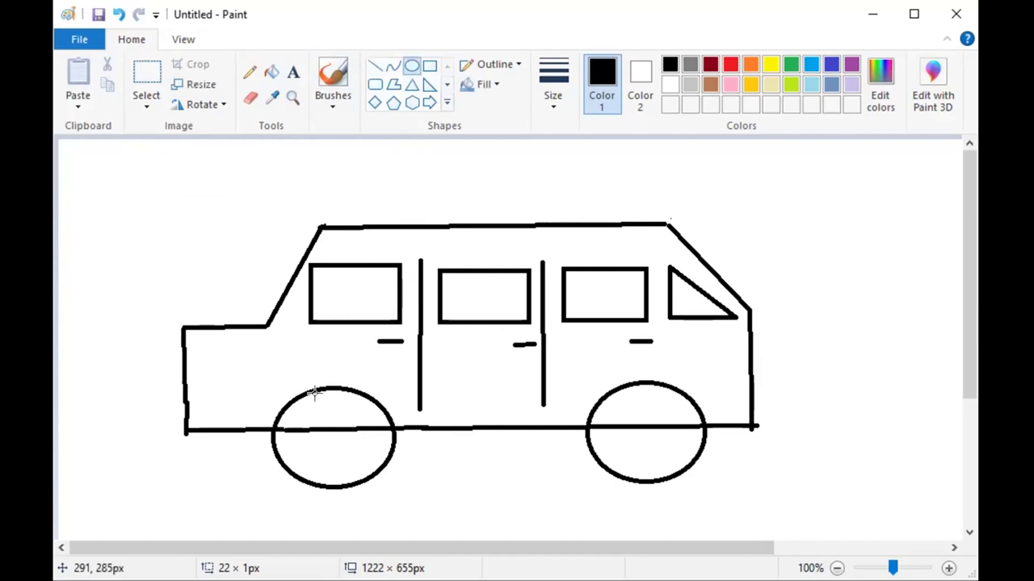
left_click_drag(298, 406, 376, 461)
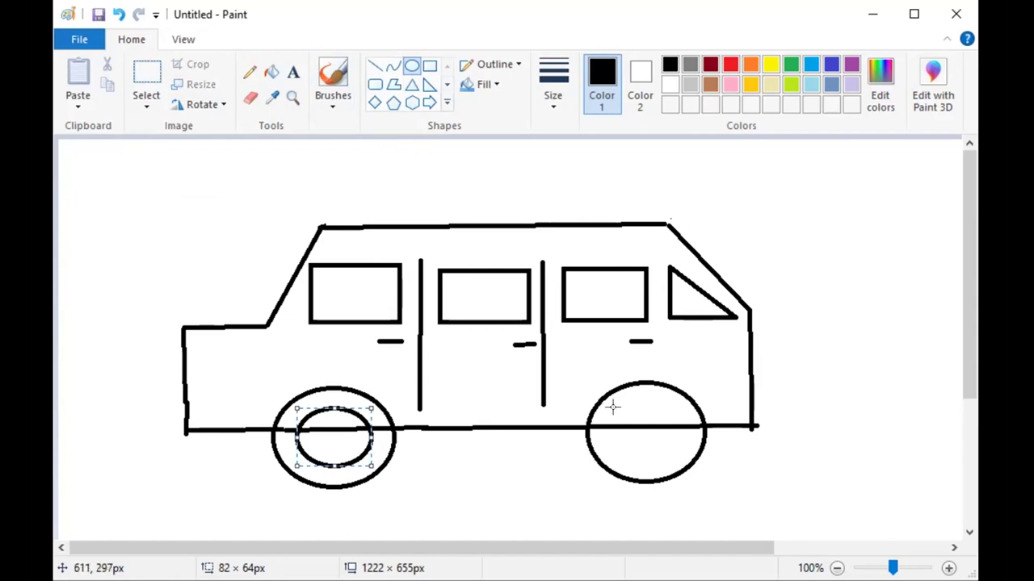
left_click_drag(617, 411, 660, 443)
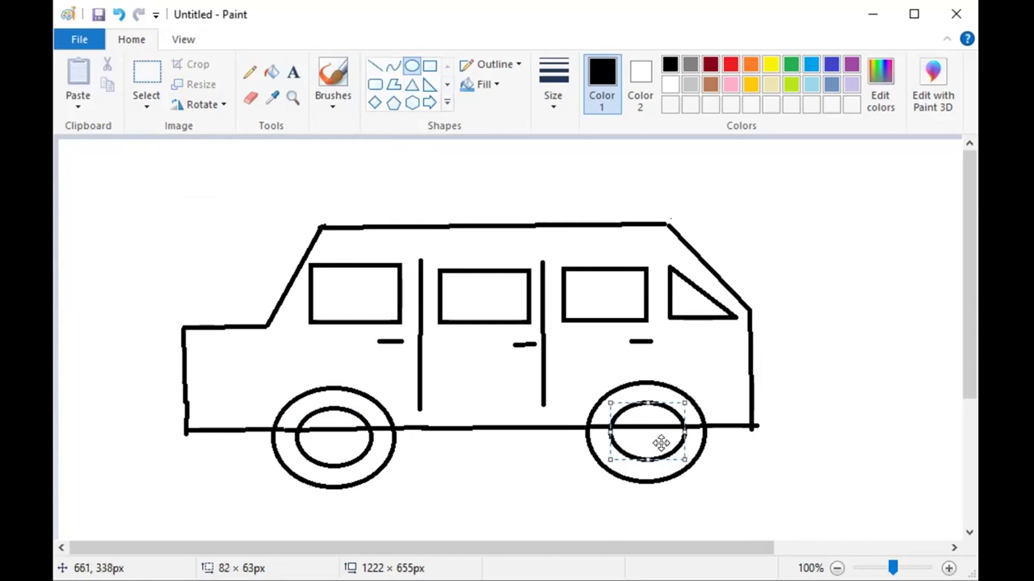
left_click(742, 463)
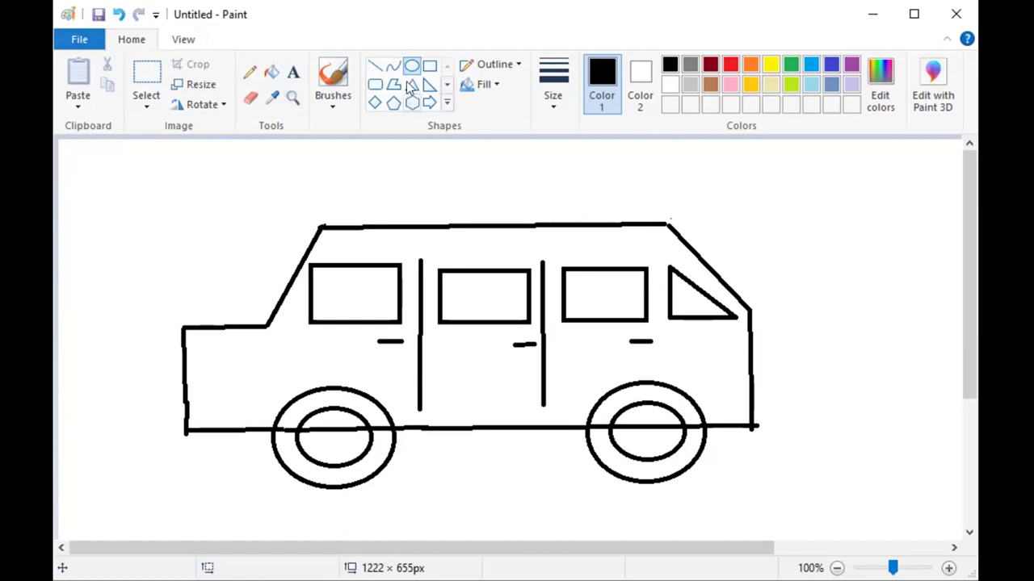
Step: Draw an oval sun about 126 × 93 px in the sky behind the car and pencil a wavy ray beneath it
left_click_drag(768, 169, 888, 253)
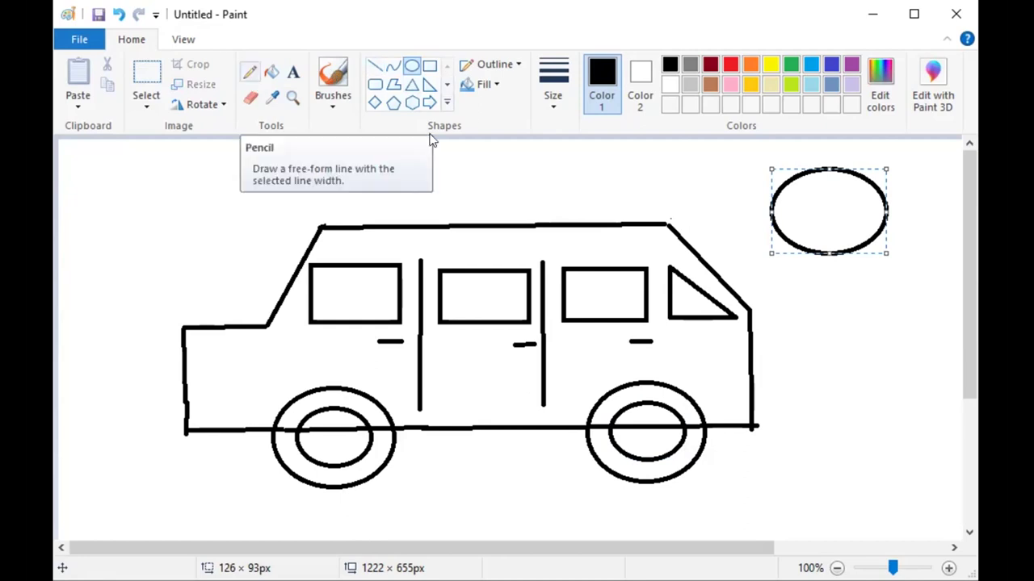
left_click_drag(825, 256, 822, 288)
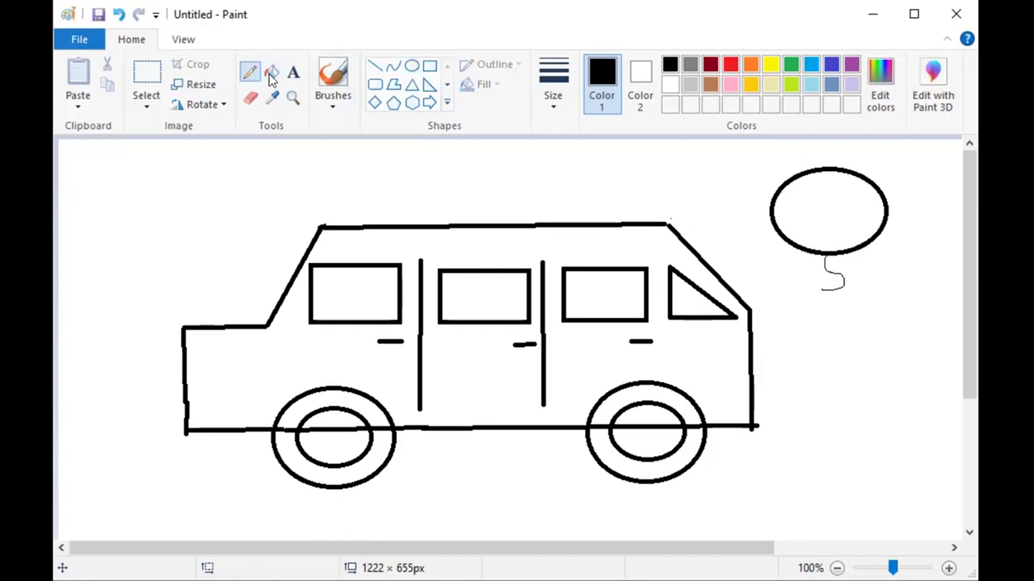
Step: Switch to a calligraphy brush, make a test stroke above the roof and paint thick wavy rays all around the sun
left_click(328, 103)
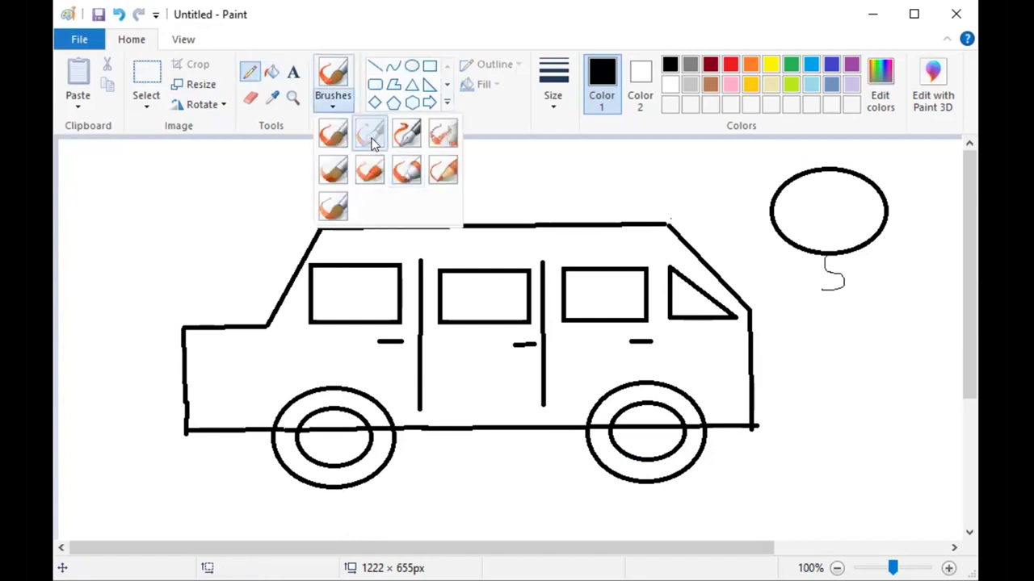
left_click_drag(480, 165, 523, 167)
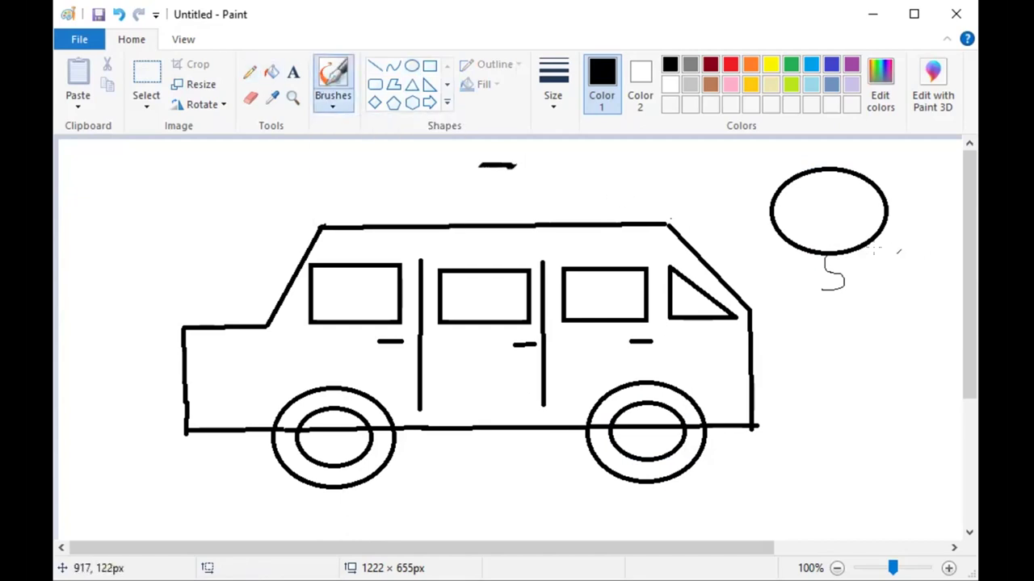
mouse_move(826, 254)
left_mouse_down()
mouse_move(848, 279)
mouse_move(835, 292)
left_mouse_up()
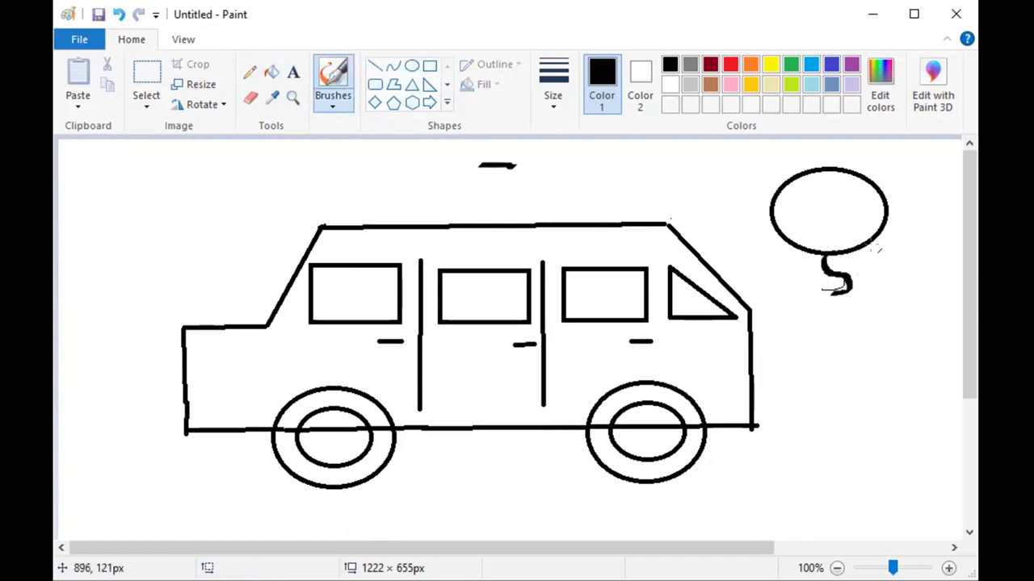
left_click_drag(869, 251, 895, 282)
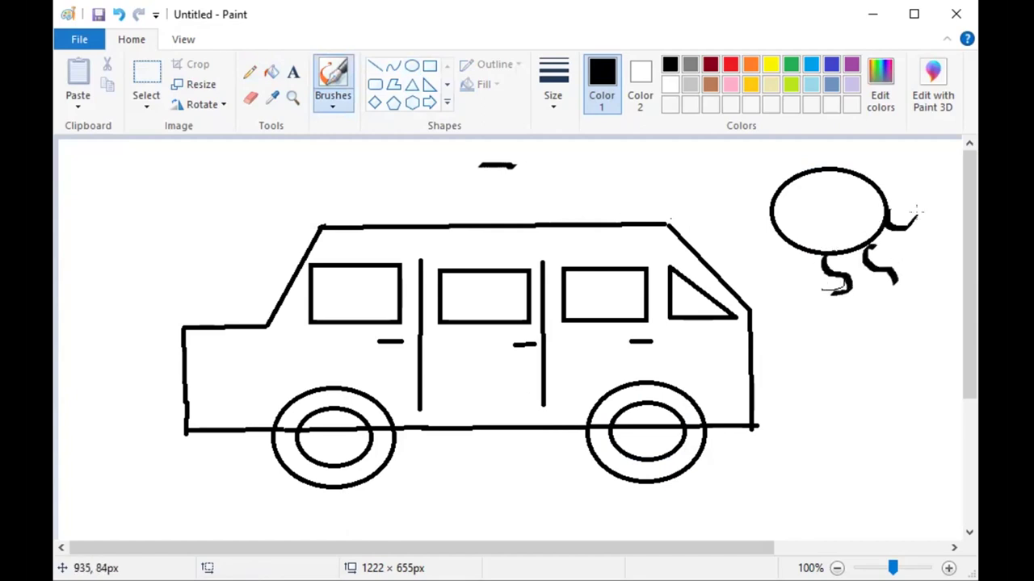
left_click_drag(929, 187, 901, 189)
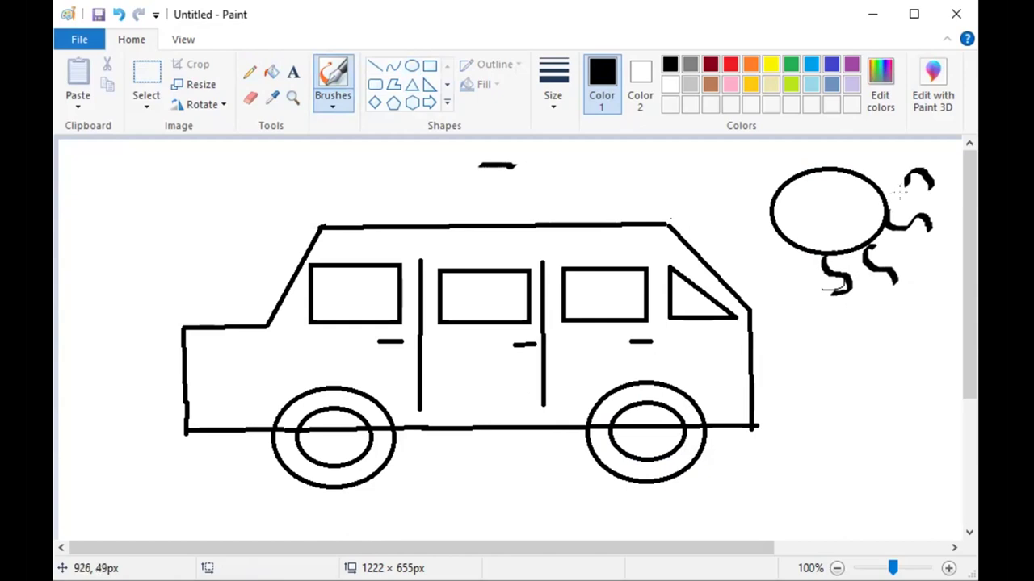
mouse_move(893, 145)
left_mouse_down()
mouse_move(867, 167)
mouse_move(831, 132)
mouse_move(846, 165)
mouse_move(780, 150)
mouse_move(799, 156)
mouse_move(798, 172)
mouse_move(749, 184)
mouse_move(772, 182)
mouse_move(737, 223)
mouse_move(757, 205)
mouse_move(760, 260)
mouse_move(749, 255)
mouse_move(782, 252)
mouse_move(784, 281)
left_mouse_up()
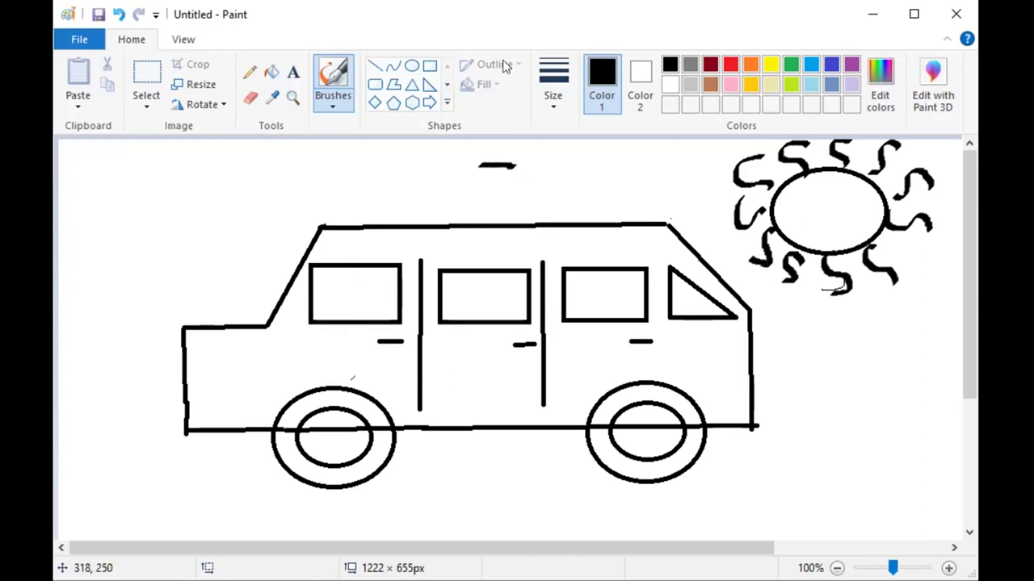
Step: Try the Curve tool by drawing an S-shaped curve about 73 × 107 px below the sun and a short stroke beside it
left_click(392, 66)
left_click_drag(865, 351, 871, 445)
left_click_drag(864, 392, 888, 420)
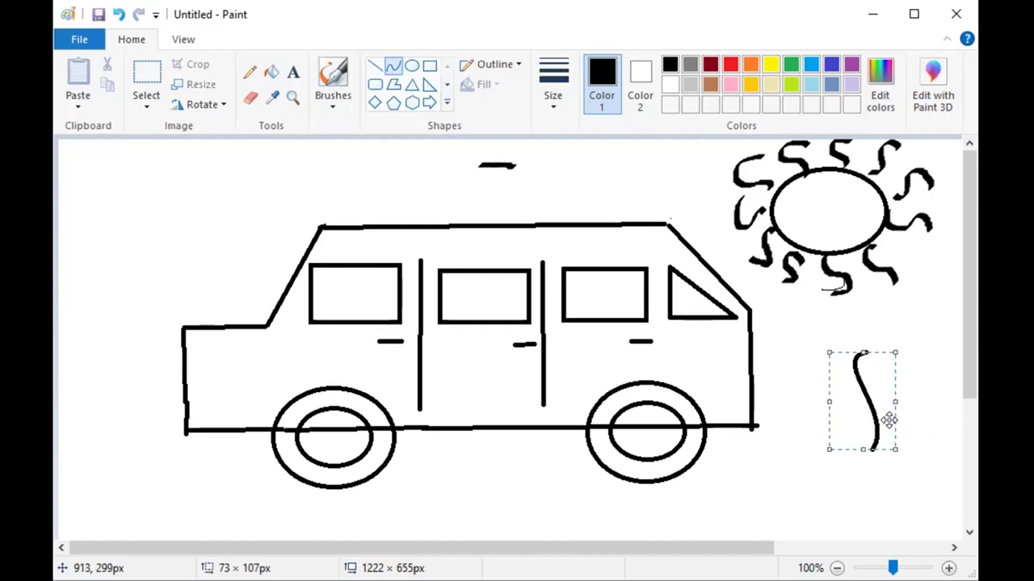
mouse_move(829, 401)
left_mouse_down()
mouse_move(800, 397)
mouse_move(883, 400)
left_mouse_up()
left_click(857, 386)
Step: Select and delete the trial curve behind the car and the test brush stroke above the roof
left_click(146, 76)
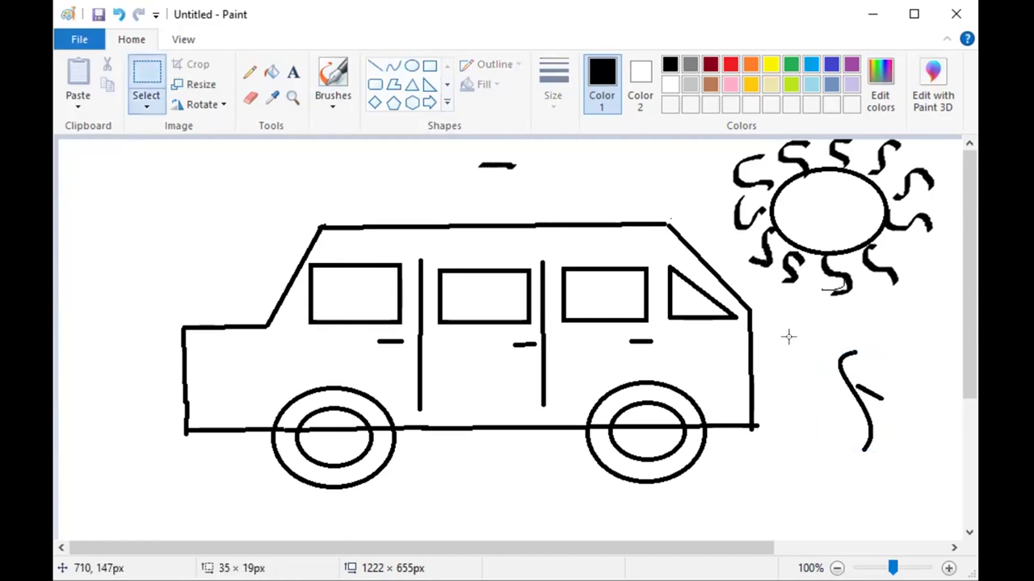
left_click_drag(804, 329, 928, 461)
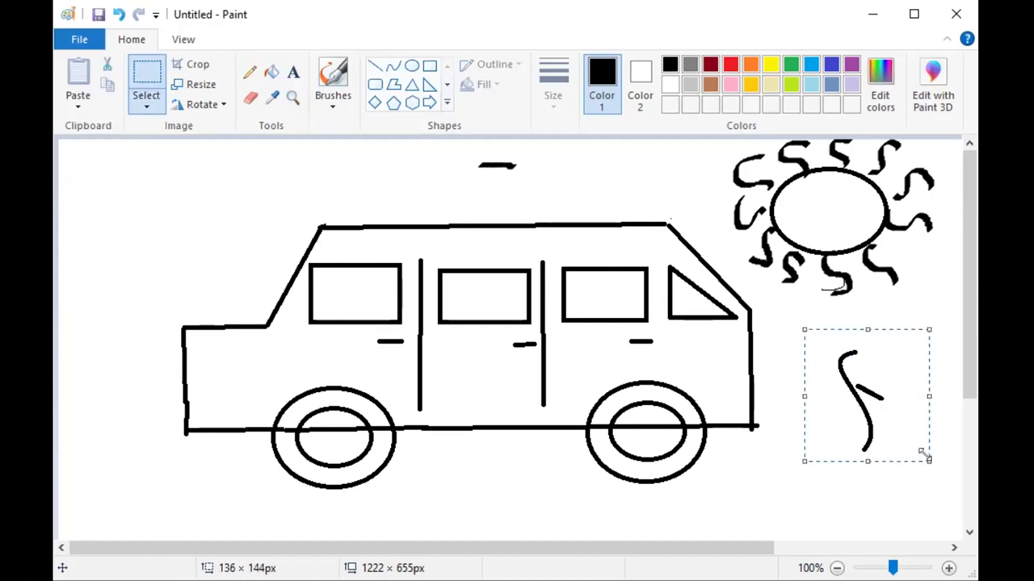
key("Delete")
left_click_drag(463, 156, 547, 180)
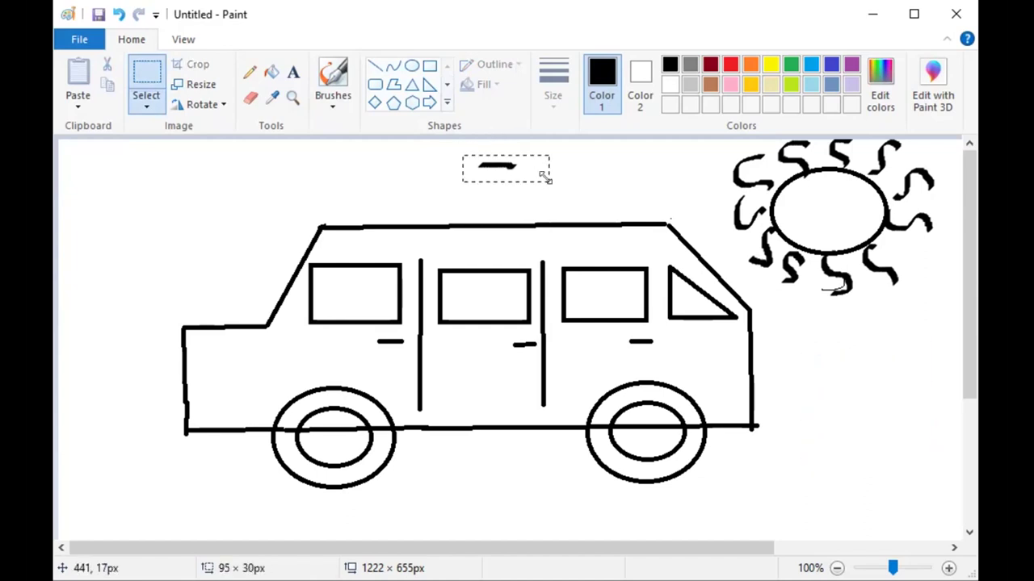
key("Delete")
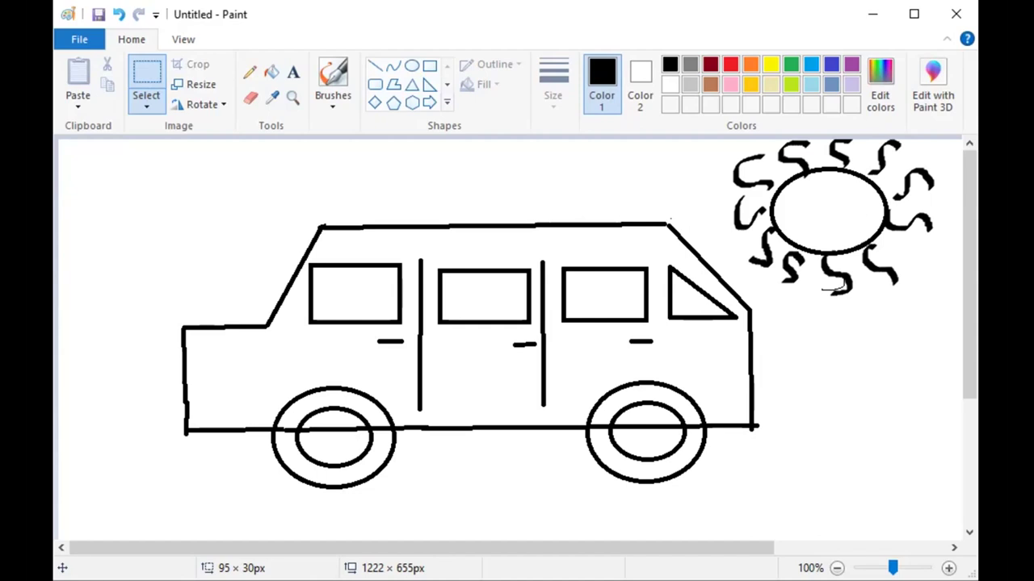
Step: Draw two small oval eyes side by side in the upper half of the sun
left_click(411, 66)
left_click_drag(793, 188, 850, 199)
left_click(828, 183)
left_click(837, 227)
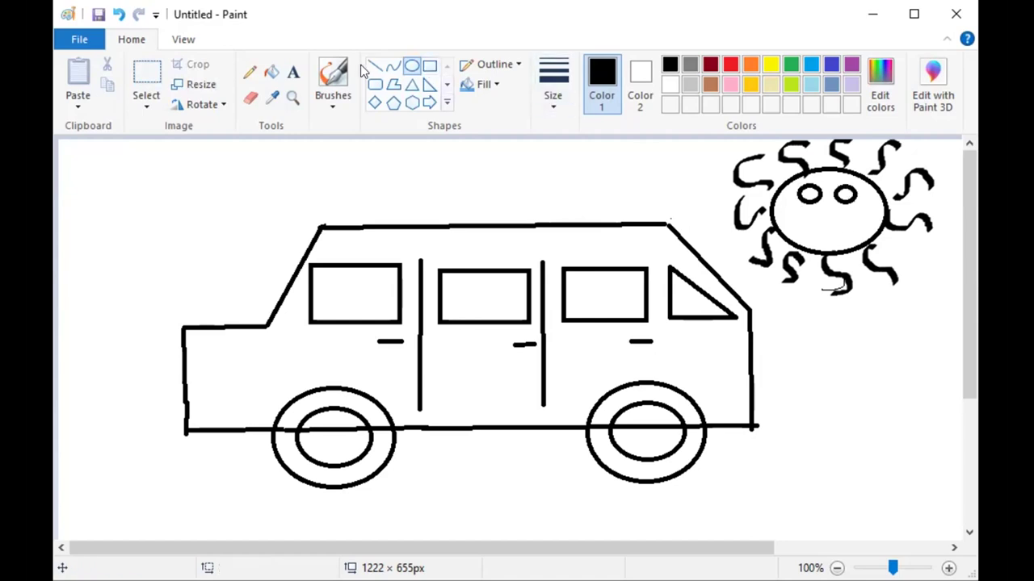
Step: Draw a smiling mouth below the sun's eyes as a downward-bowed curve about 86 × 34 px
left_click(393, 65)
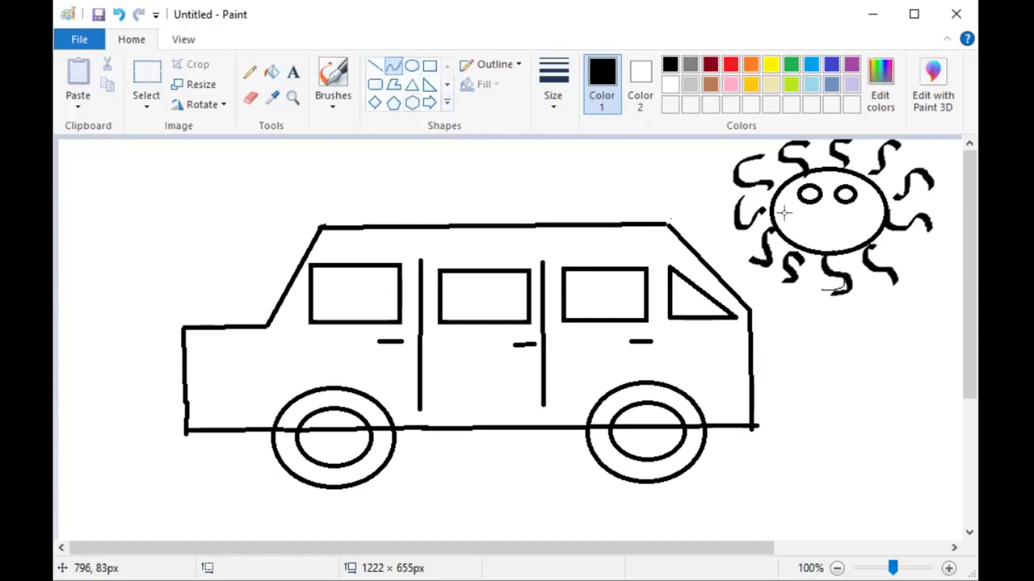
left_click_drag(787, 214, 832, 252)
left_click_drag(860, 212, 837, 222)
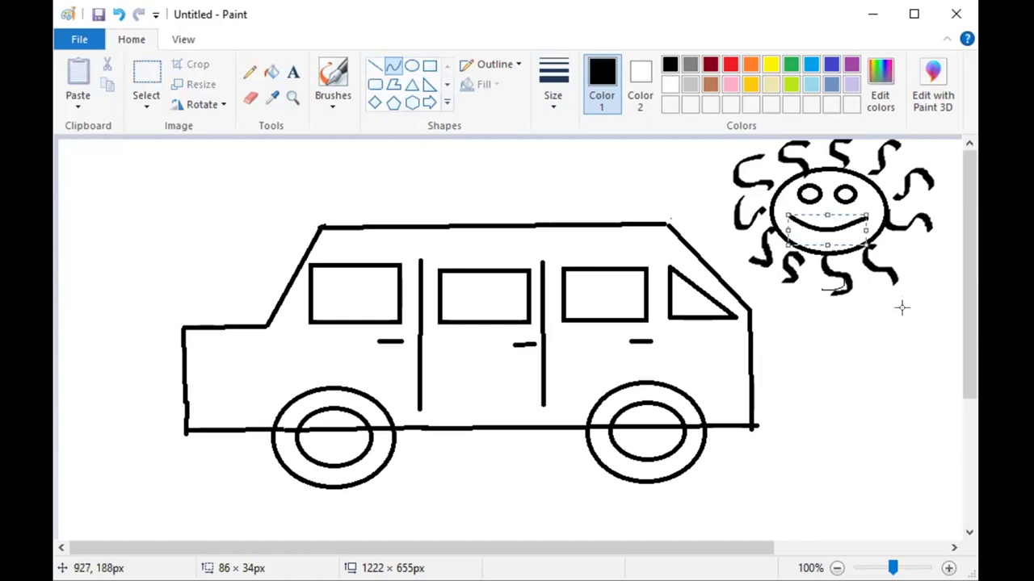
left_click(868, 316)
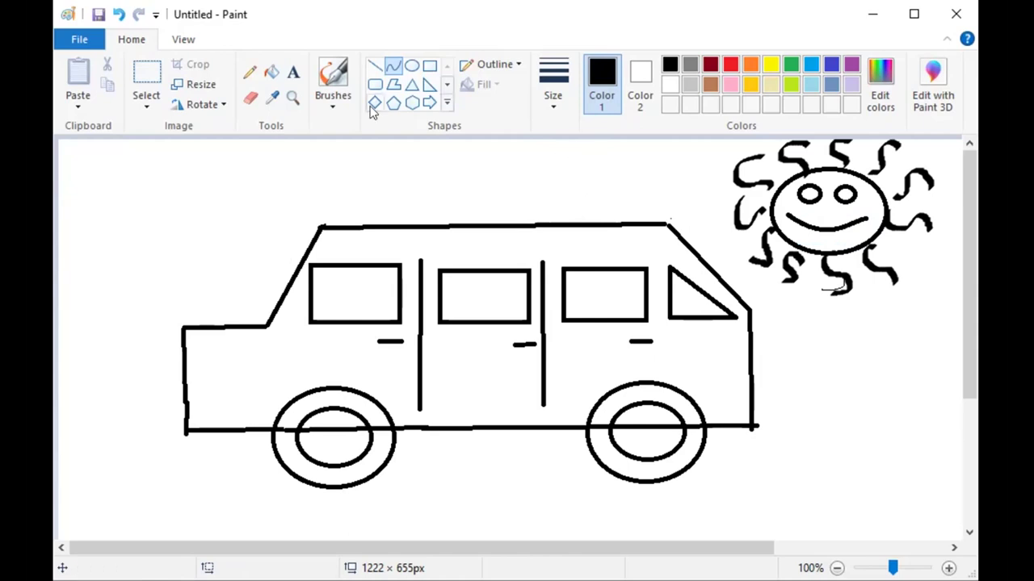
Step: Draw a rectangular headlight about 45 × 25 px across the front edge and a taillight about 24 × 46 px on the rear edge
left_click(430, 65)
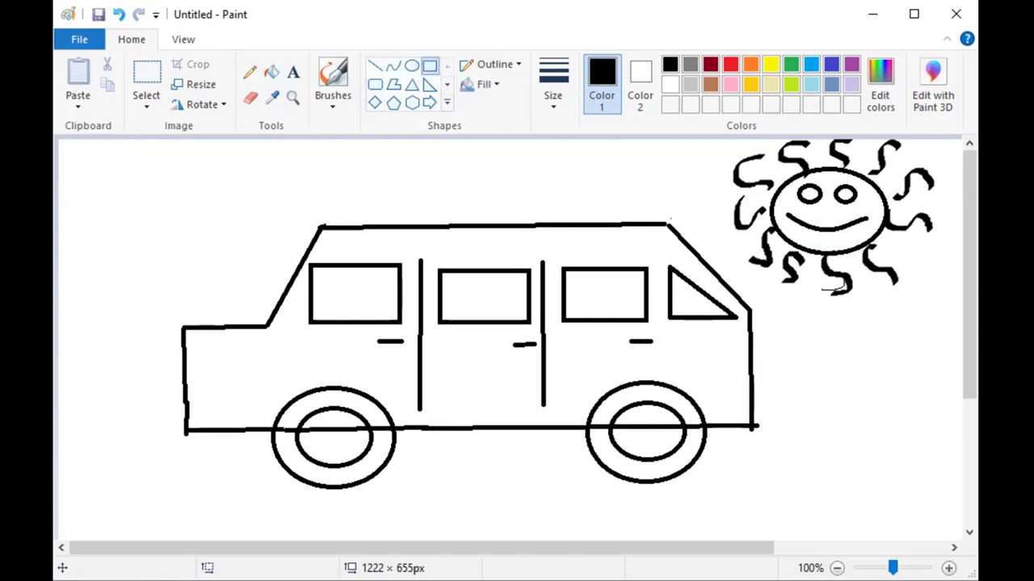
left_click_drag(168, 346, 211, 368)
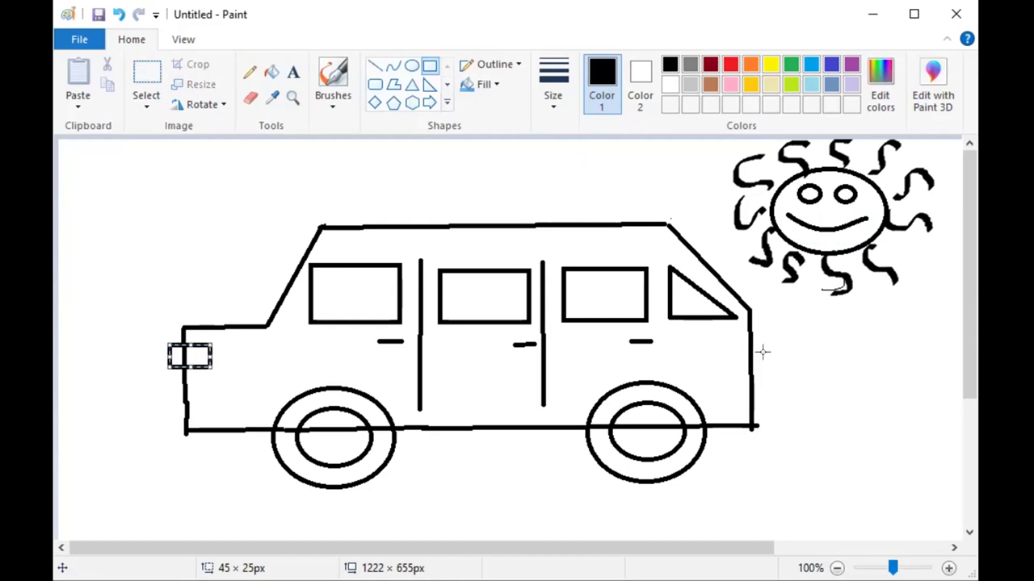
left_click_drag(750, 334, 769, 371)
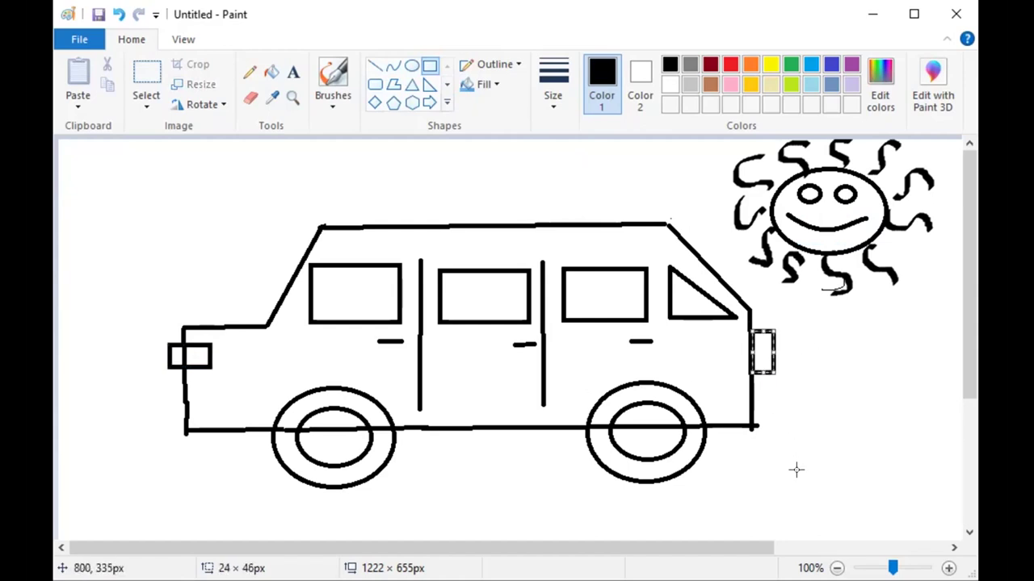
Step: Draw a rectangular exhaust pipe about 46 × 13 px at the lower end of the car's rear edge
left_click_drag(753, 404, 788, 416)
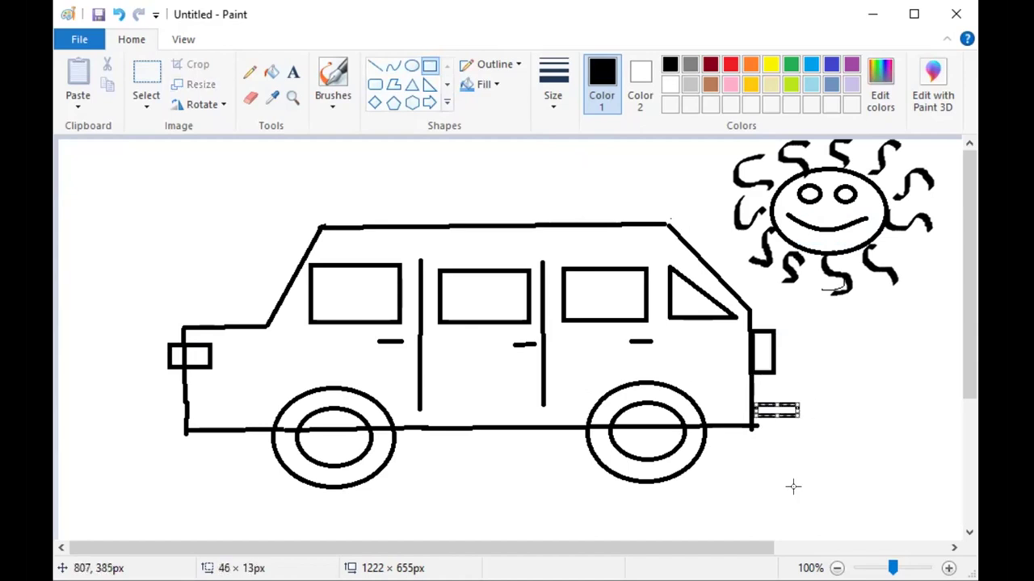
left_click(793, 485)
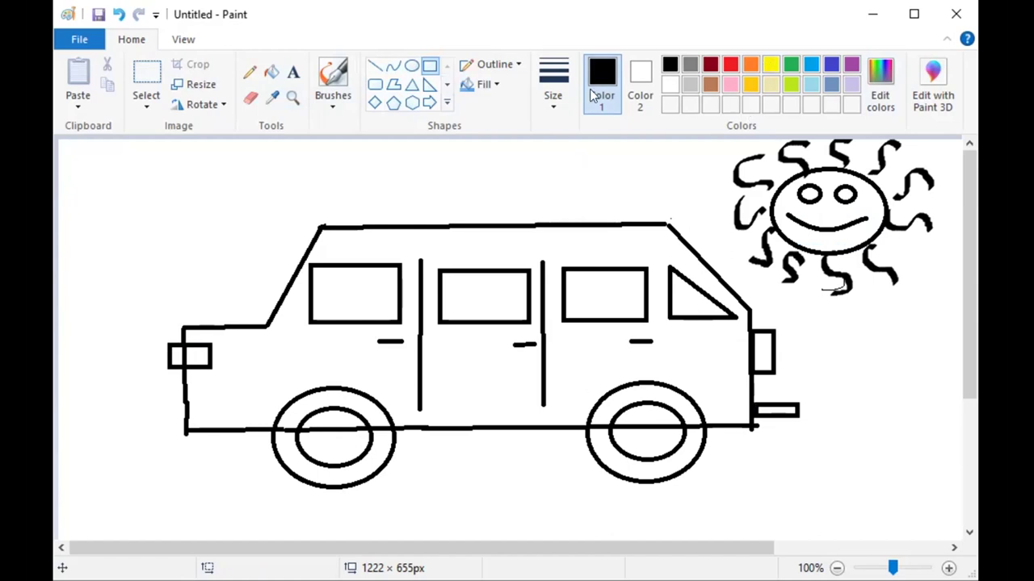
Step: Fill the car body with the bright green basic color of red 0, green 255, blue 128
left_click(272, 72)
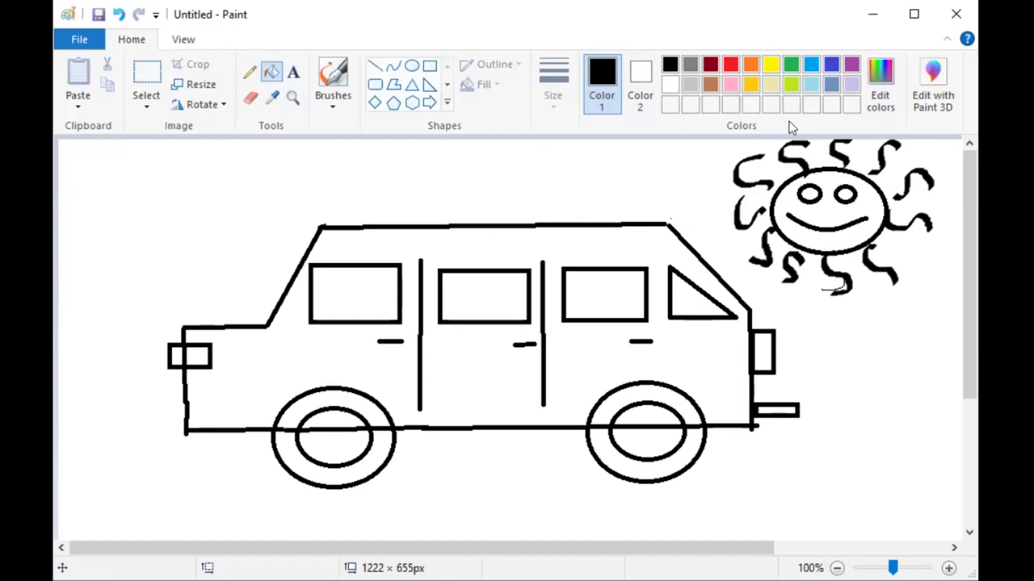
left_click(882, 80)
left_click(402, 200)
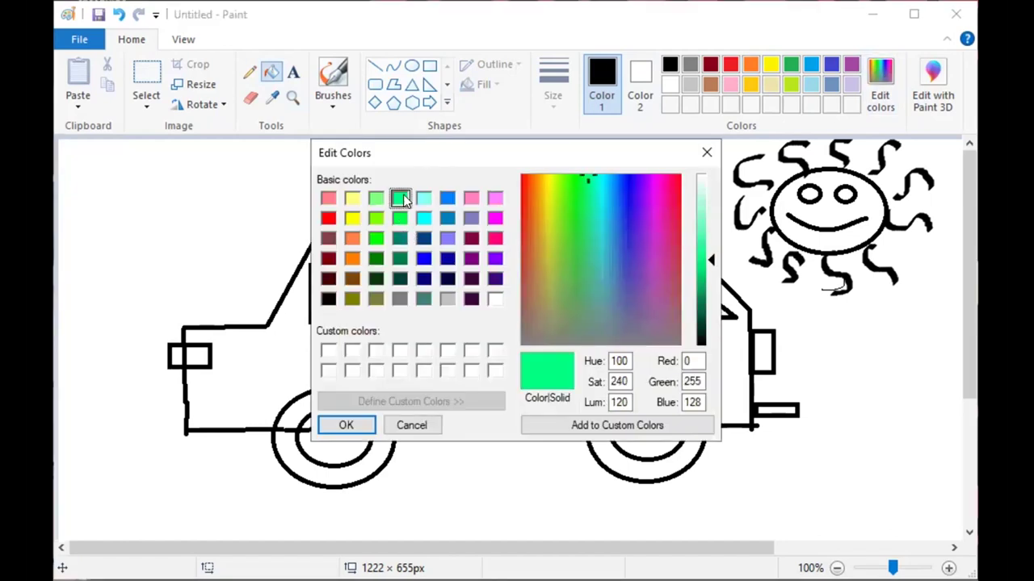
left_click(345, 426)
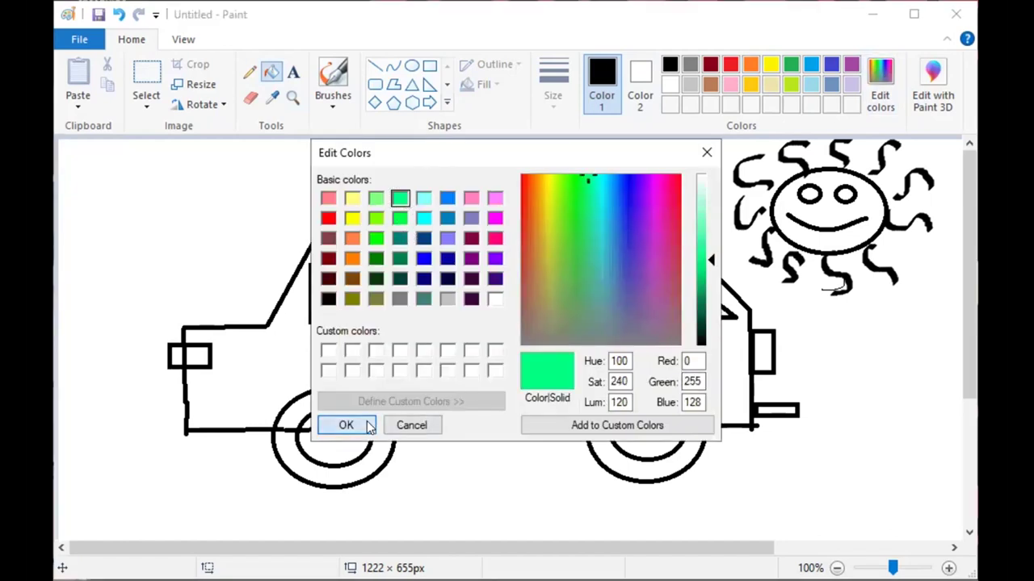
left_click(425, 243)
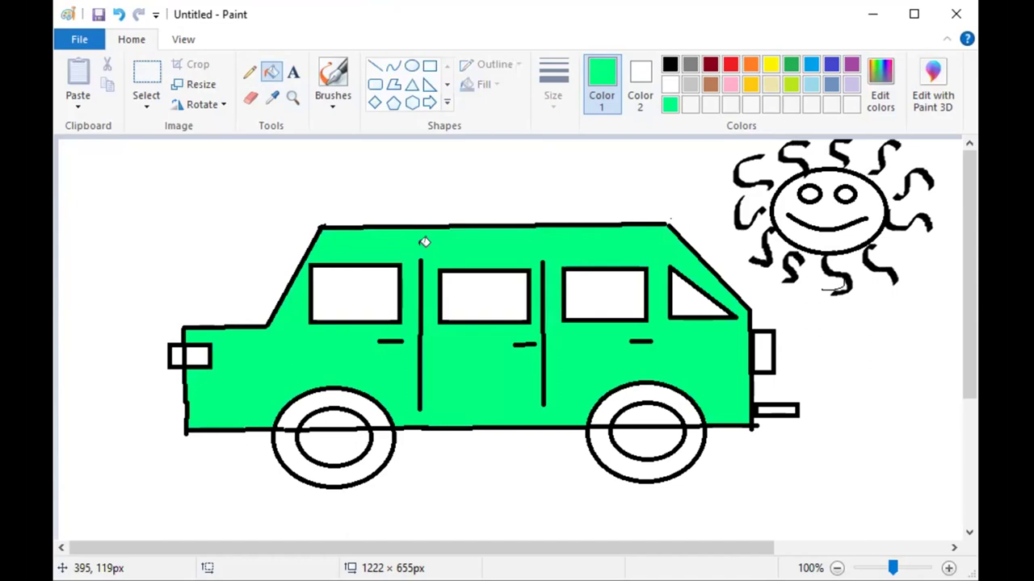
Step: Fill both halves of the headlight with yellow and the taillight with red
left_click(769, 64)
left_click(198, 355)
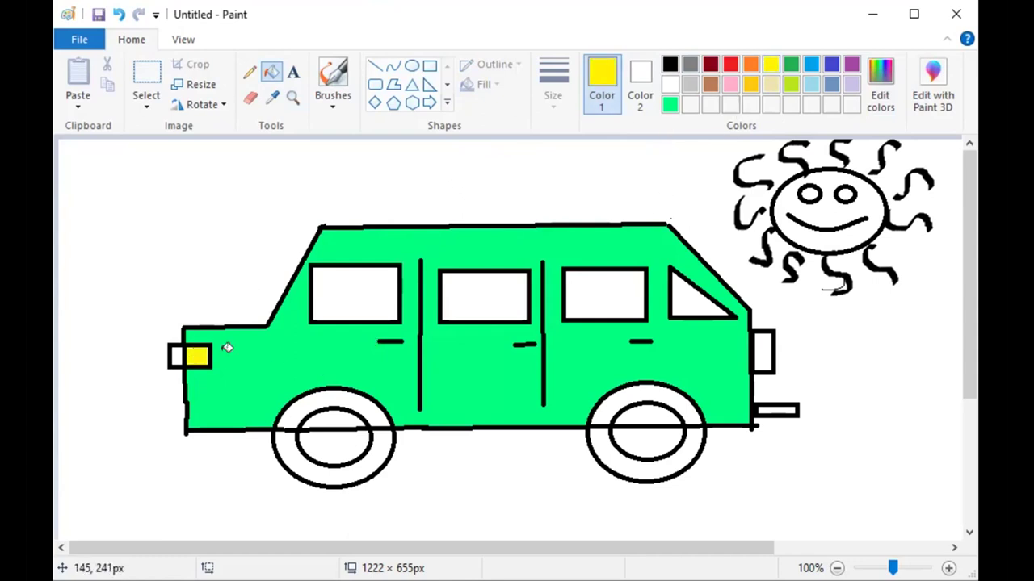
left_click(179, 352)
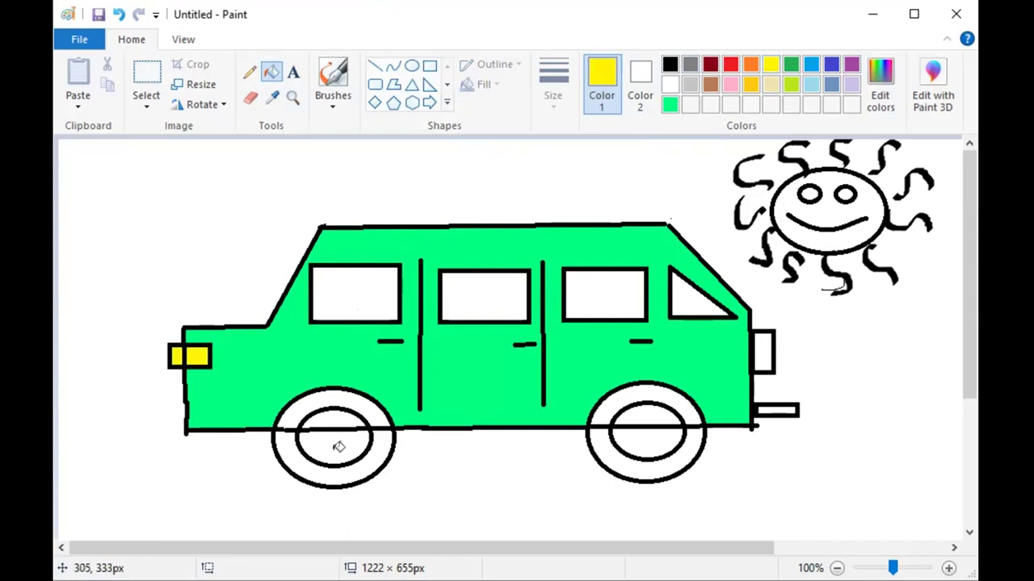
left_click(730, 65)
left_click(765, 343)
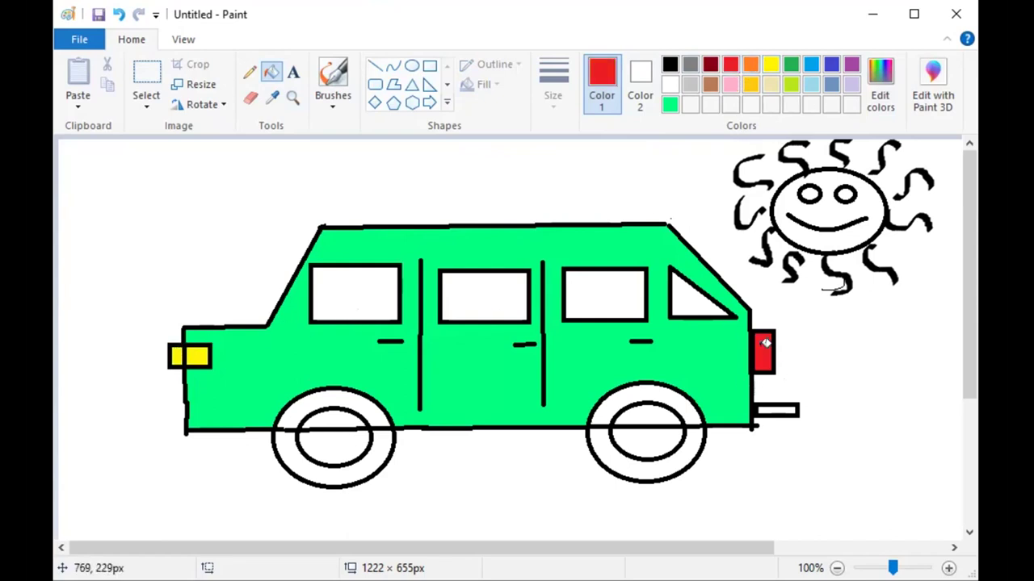
left_click(670, 64)
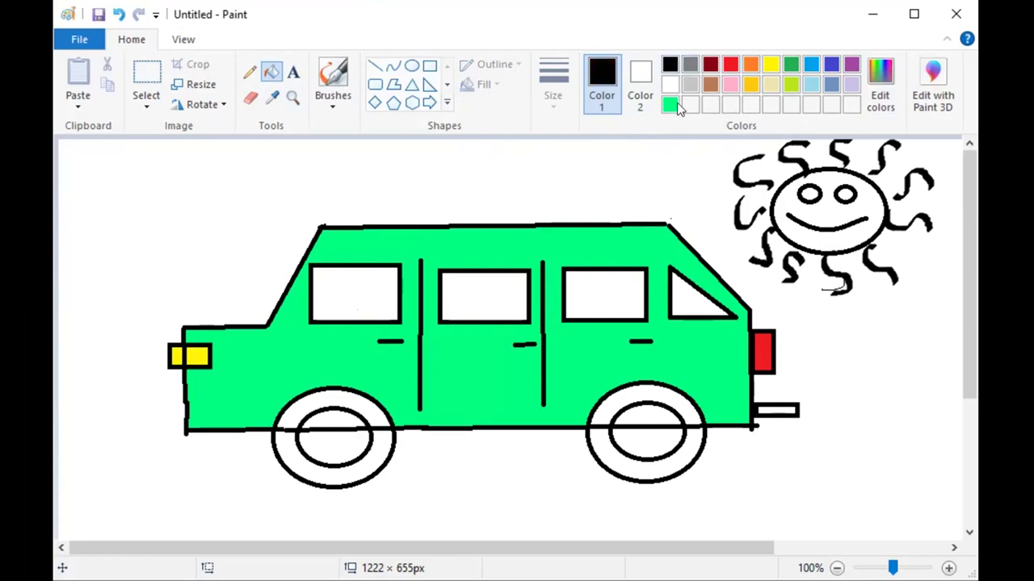
left_click(689, 64)
left_click(780, 408)
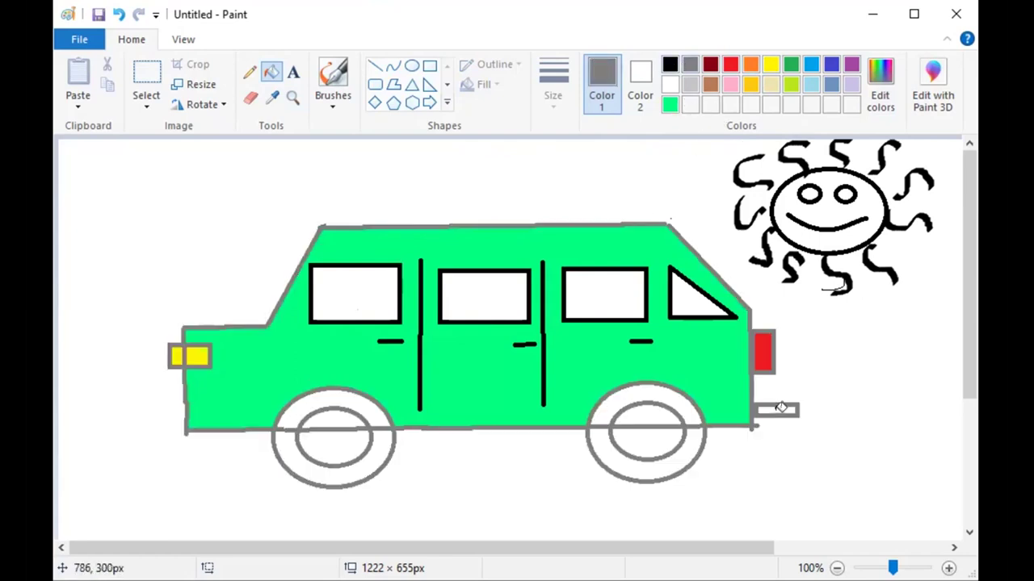
left_click(670, 65)
left_click(756, 416)
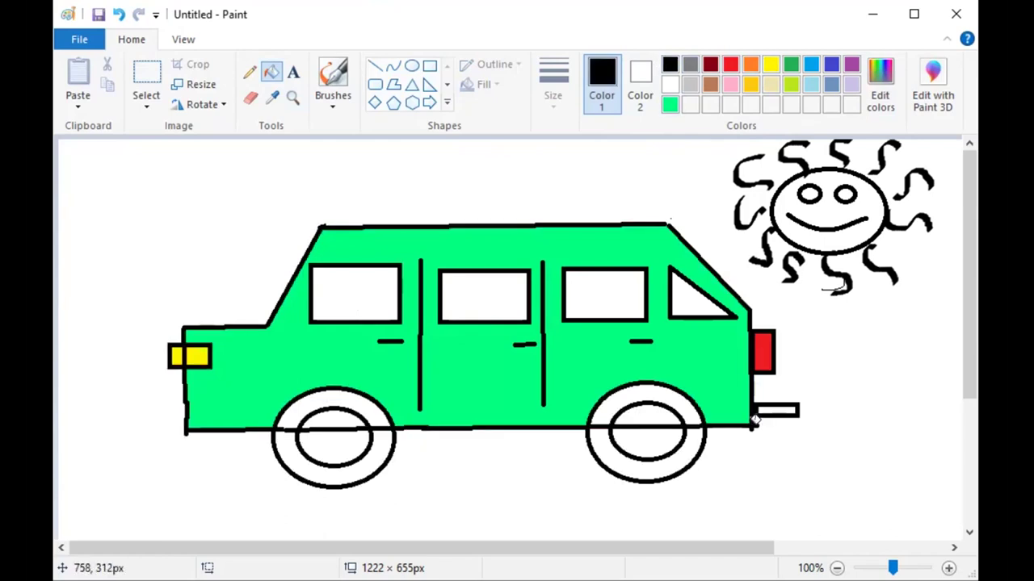
Step: Fill the inside of the exhaust pipe with dark gray and the outer rings of both wheels with black
left_click(689, 65)
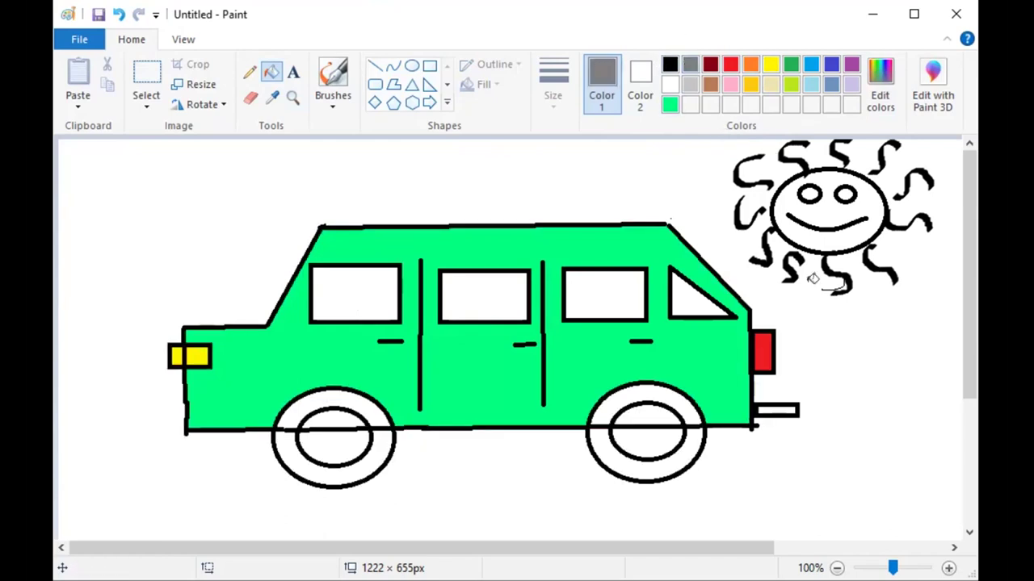
left_click(780, 409)
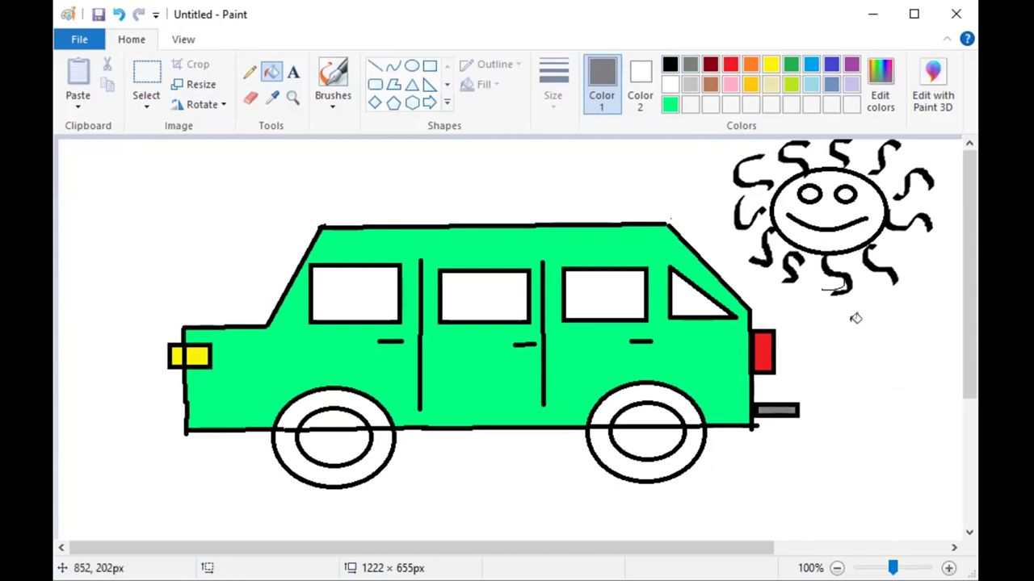
left_click(670, 64)
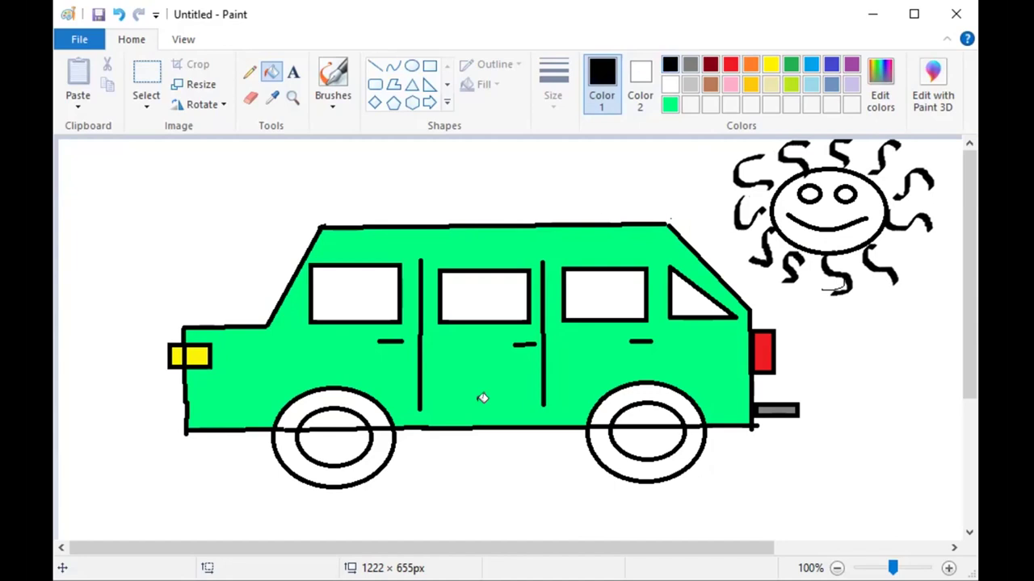
left_click(378, 453)
left_click(370, 401)
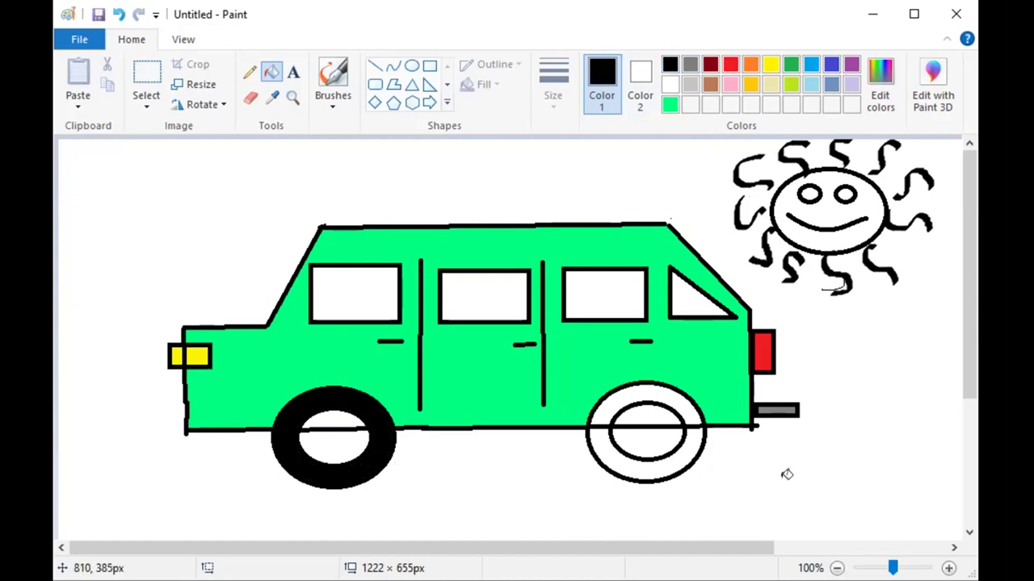
left_click(658, 390)
left_click(660, 463)
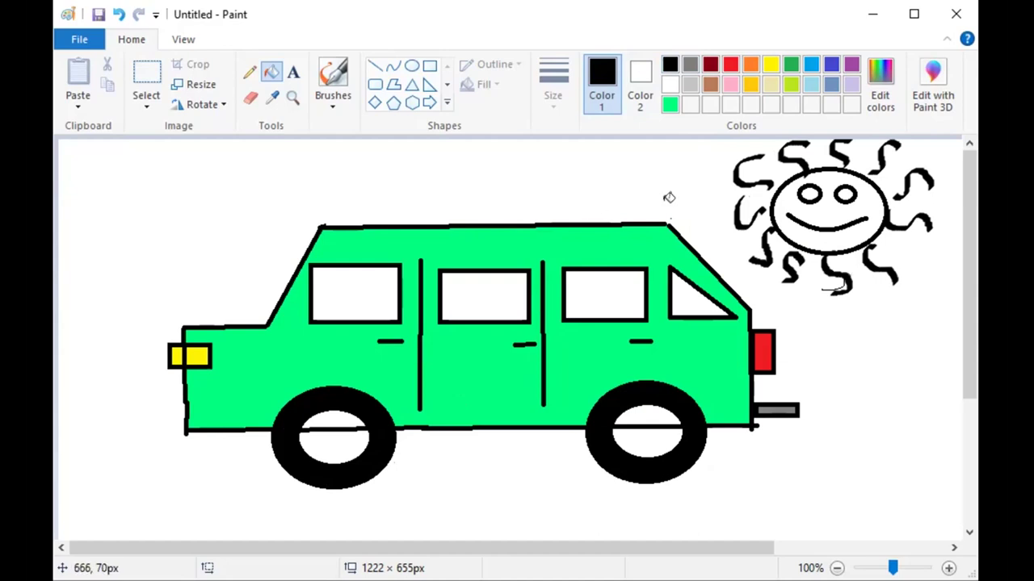
Step: Fill the upper halves of both wheel centers with the car body's custom green
left_click(670, 105)
left_click(315, 417)
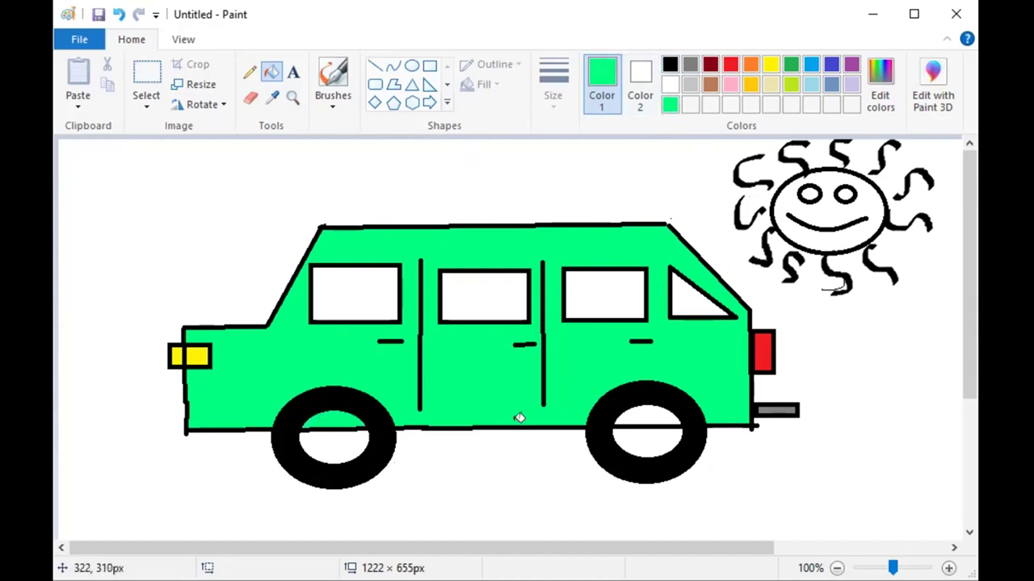
left_click(635, 418)
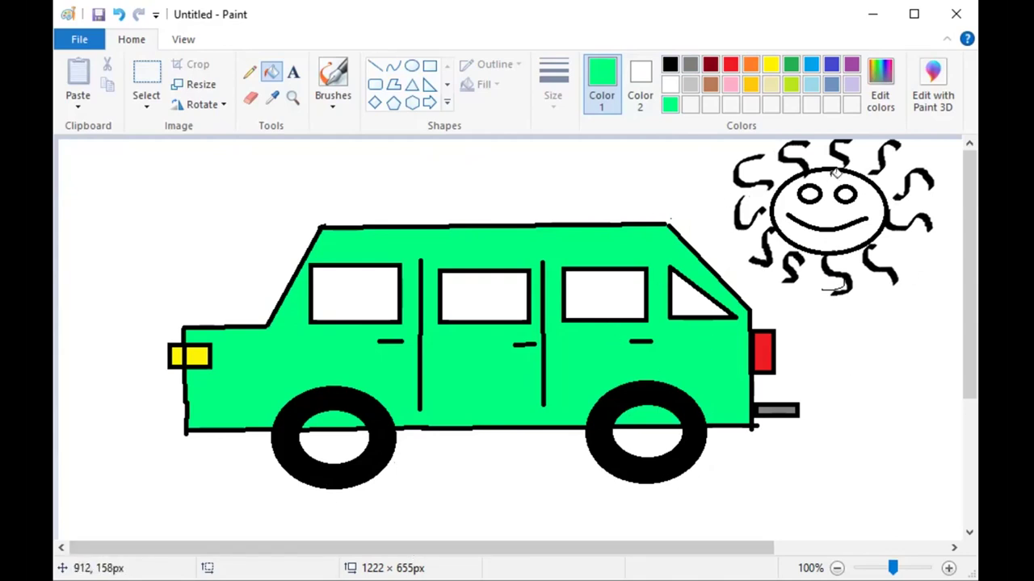
Step: Fill the sun's face with yellow and paint wavy yellow rays between its black ones using a calligraphy brush
left_click(772, 66)
left_click(843, 206)
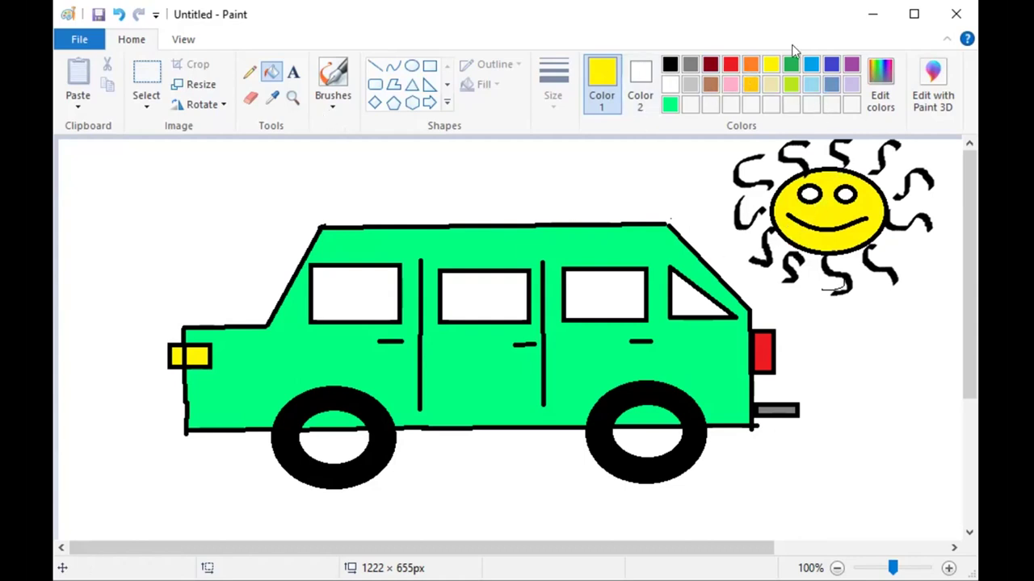
left_click(250, 73)
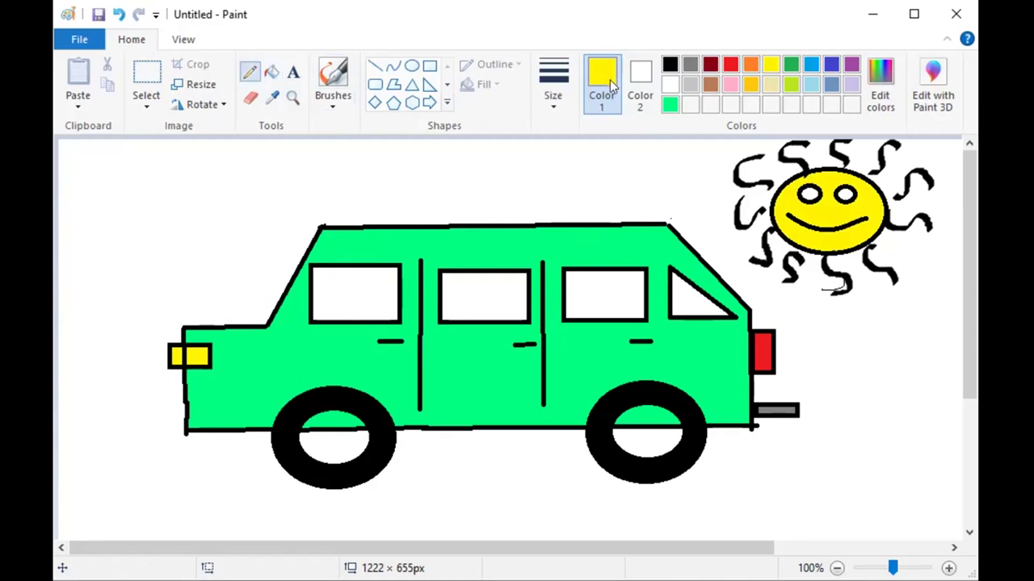
left_click(332, 99)
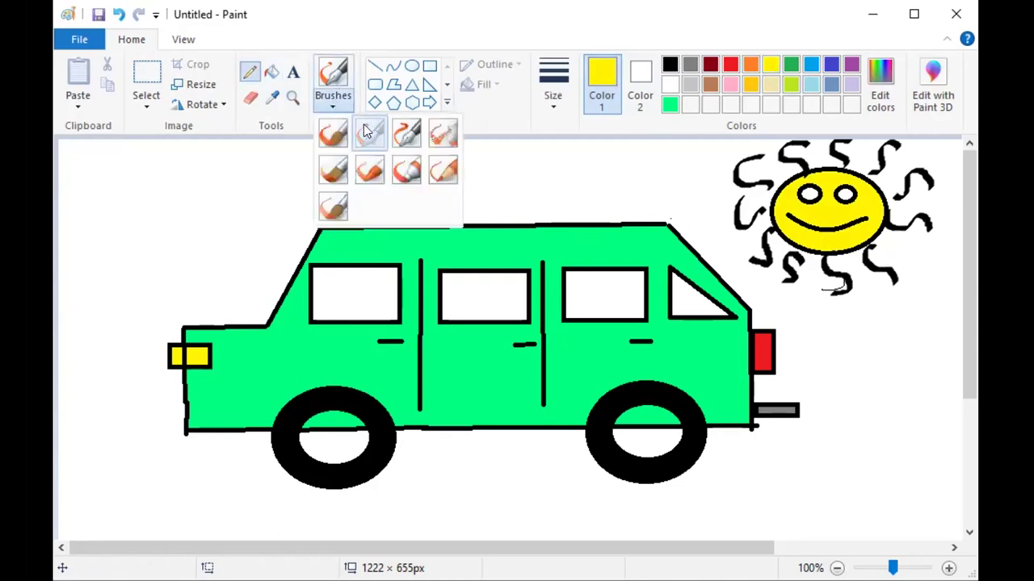
left_click(368, 133)
left_click_drag(806, 252, 811, 293)
mouse_move(844, 249)
left_mouse_down()
mouse_move(865, 285)
mouse_move(876, 233)
mouse_move(921, 260)
left_mouse_up()
left_click_drag(884, 196, 920, 198)
left_click_drag(903, 147, 898, 194)
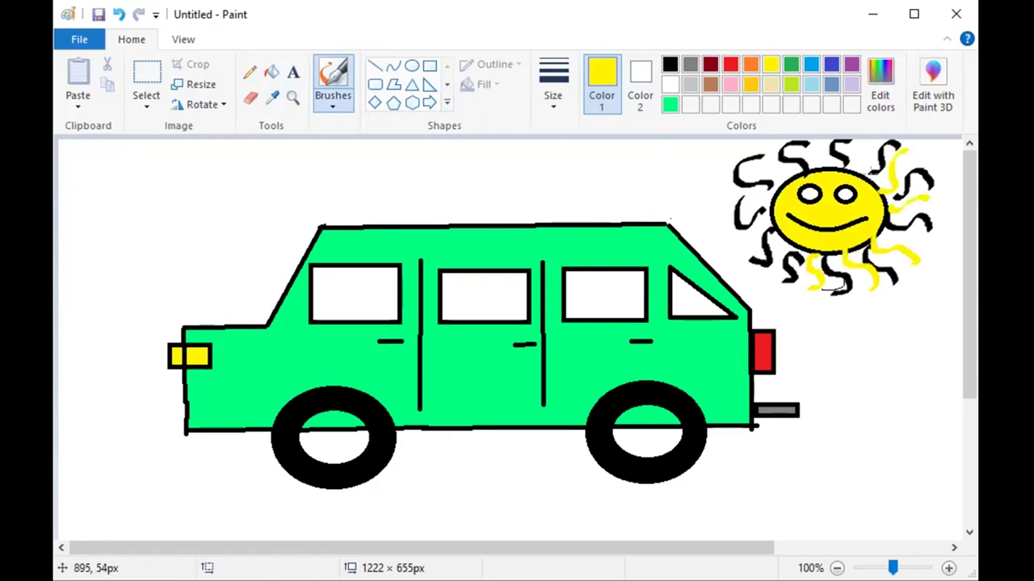
mouse_move(862, 144)
left_mouse_down()
mouse_move(812, 146)
mouse_move(802, 150)
mouse_move(818, 162)
mouse_move(800, 153)
mouse_move(756, 168)
mouse_move(782, 174)
mouse_move(728, 212)
mouse_move(732, 191)
mouse_move(762, 199)
mouse_move(759, 218)
mouse_move(770, 216)
mouse_move(738, 249)
mouse_move(774, 246)
mouse_move(768, 274)
left_mouse_up()
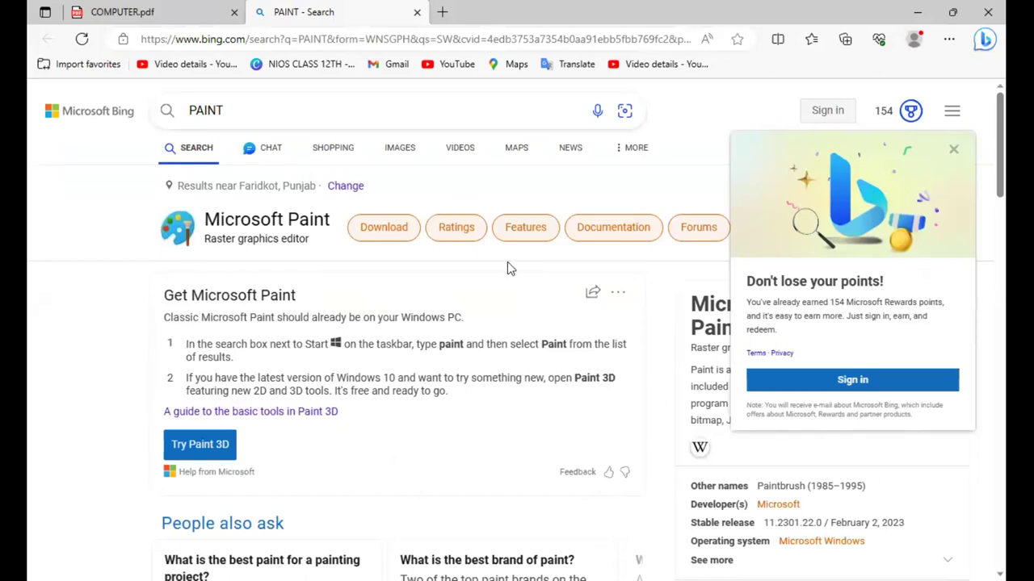
Step: Switch to the browser, close the PAINT search page and find the Color picker tool section in COMPUTER.pdf
key("ctrl+w")
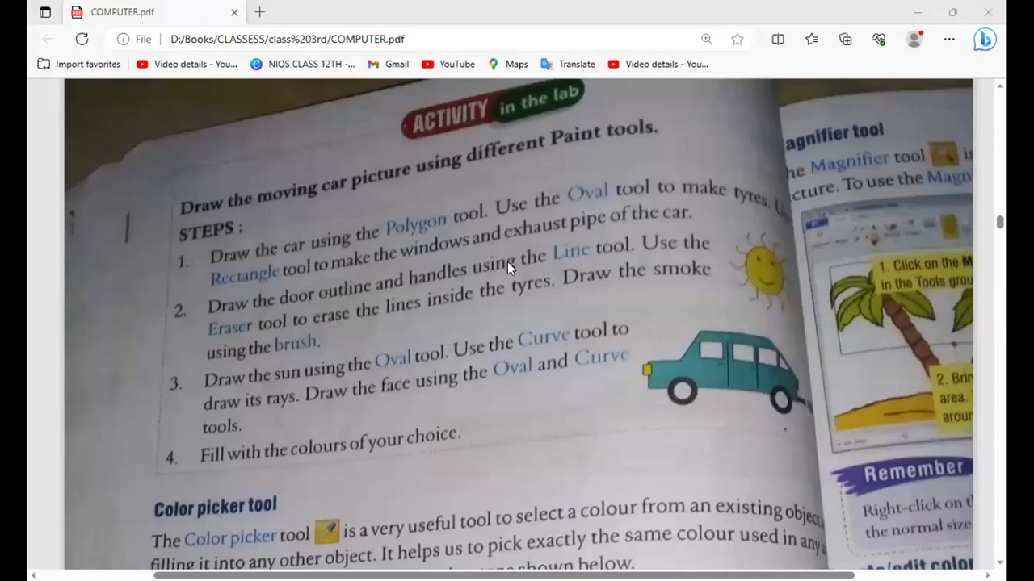
scroll(507, 268, "down", 4)
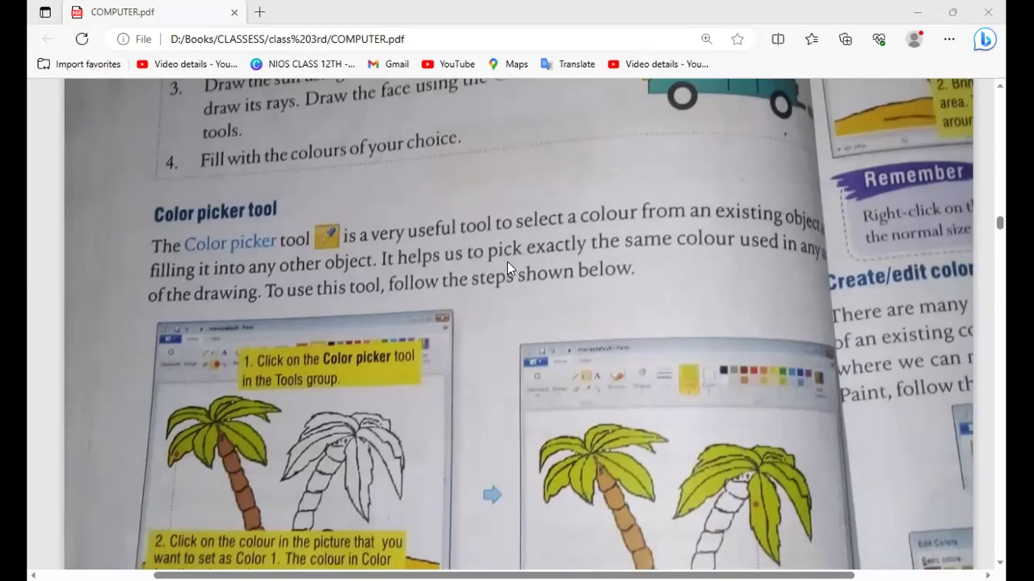
scroll(355, 490, "down", 2)
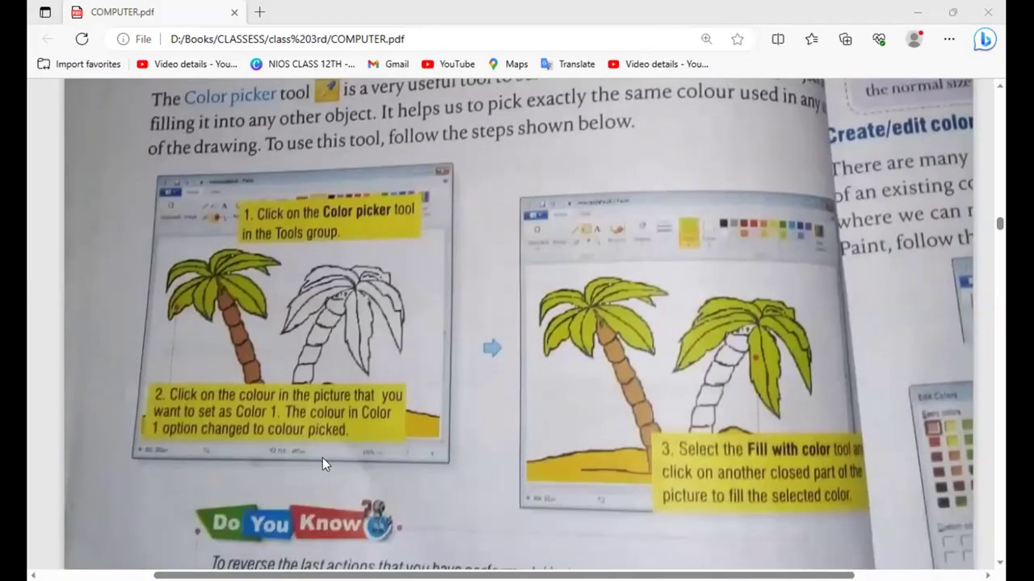
scroll(322, 458, "up", 2)
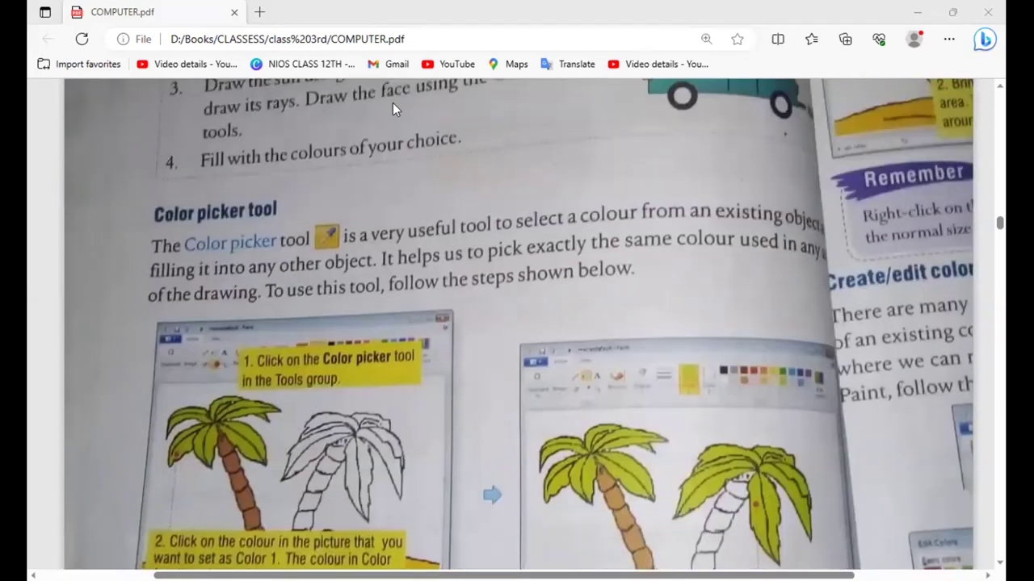
Step: Mark the start and end of the Color picker paragraph in red, underline the tool's name and circle its icon
left_click_drag(134, 253, 158, 230)
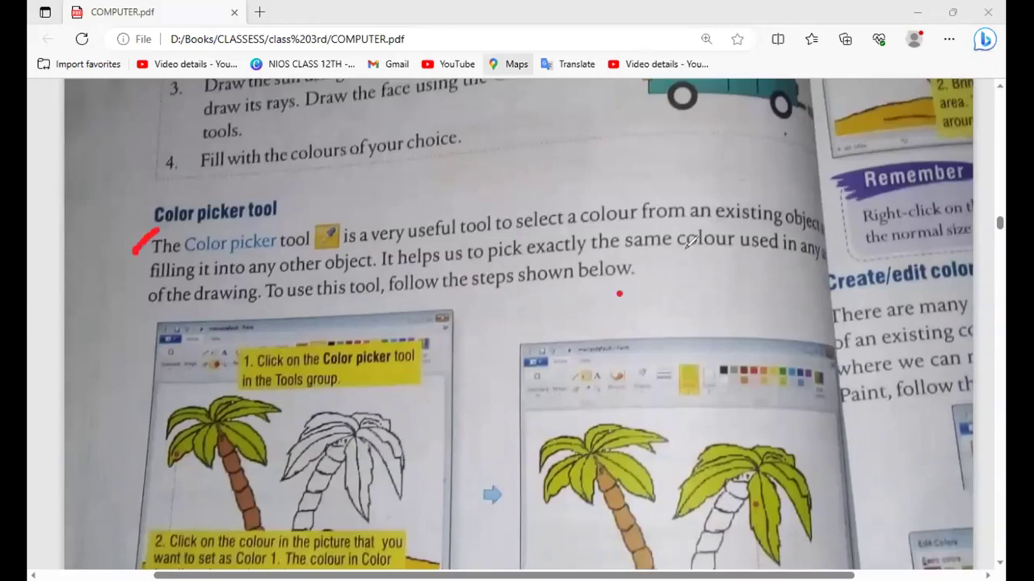
left_click_drag(618, 294, 686, 249)
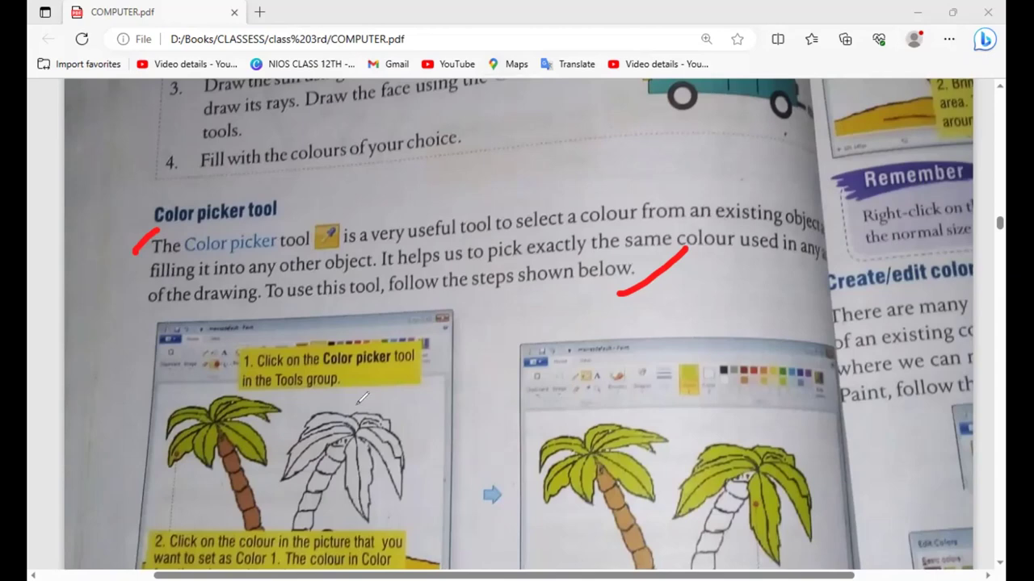
mouse_move(200, 258)
left_mouse_down()
mouse_move(326, 247)
mouse_move(314, 198)
mouse_move(338, 216)
left_mouse_up()
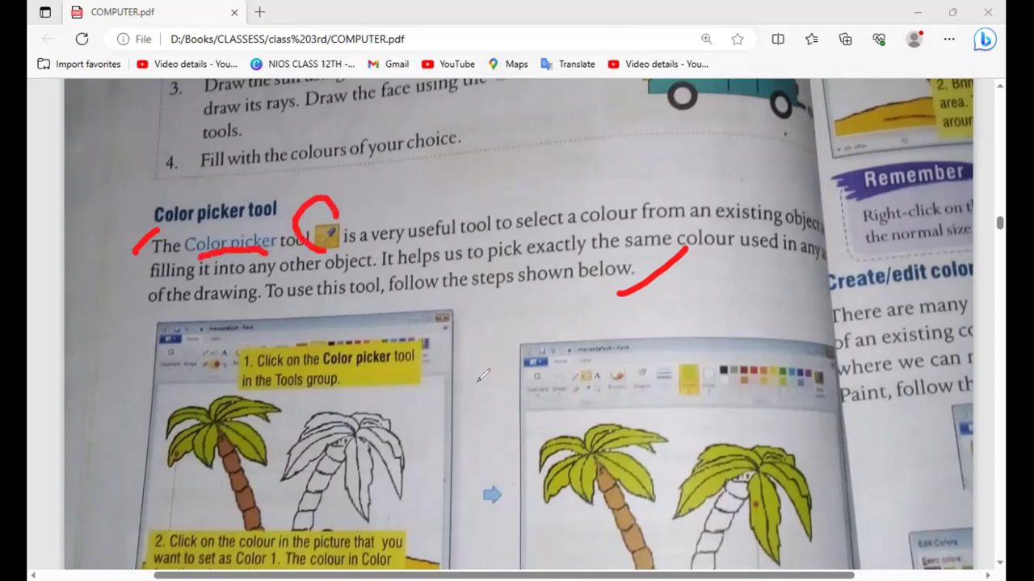
Step: Sketch a large dropper-like shape in red across the palm tree illustrations and draw big loops around it
mouse_move(490, 370)
left_mouse_down()
mouse_move(456, 381)
mouse_move(361, 466)
mouse_move(398, 472)
mouse_move(476, 418)
mouse_move(497, 371)
mouse_move(470, 309)
mouse_move(506, 354)
mouse_move(592, 314)
mouse_move(587, 349)
mouse_move(542, 395)
mouse_move(555, 440)
mouse_move(524, 423)
mouse_move(499, 374)
left_mouse_up()
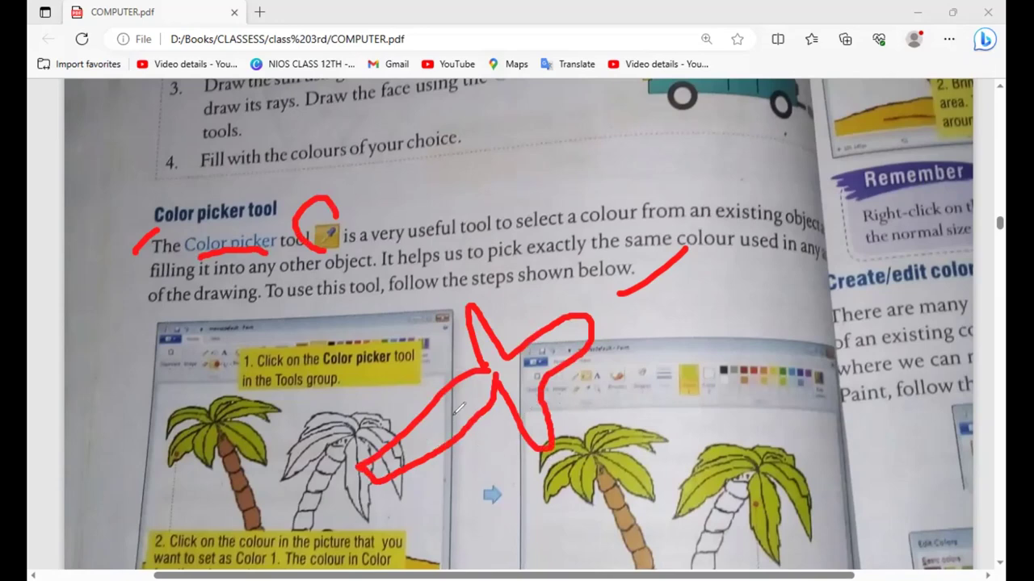
mouse_move(372, 336)
left_mouse_down()
mouse_move(484, 420)
mouse_move(391, 339)
left_mouse_up()
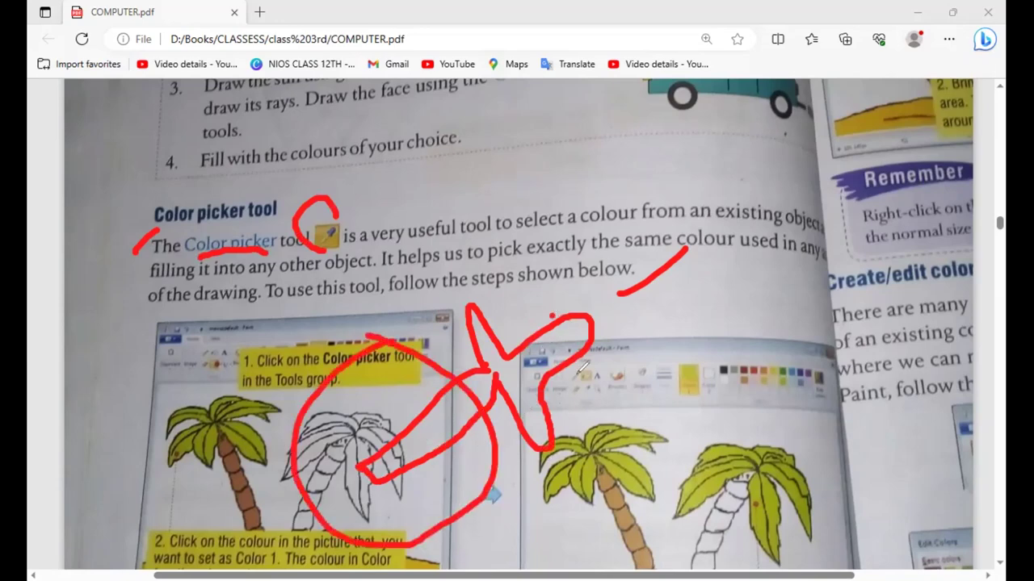
left_click_drag(554, 318, 580, 378)
mouse_move(593, 284)
left_mouse_down()
mouse_move(332, 408)
mouse_move(464, 279)
left_mouse_up()
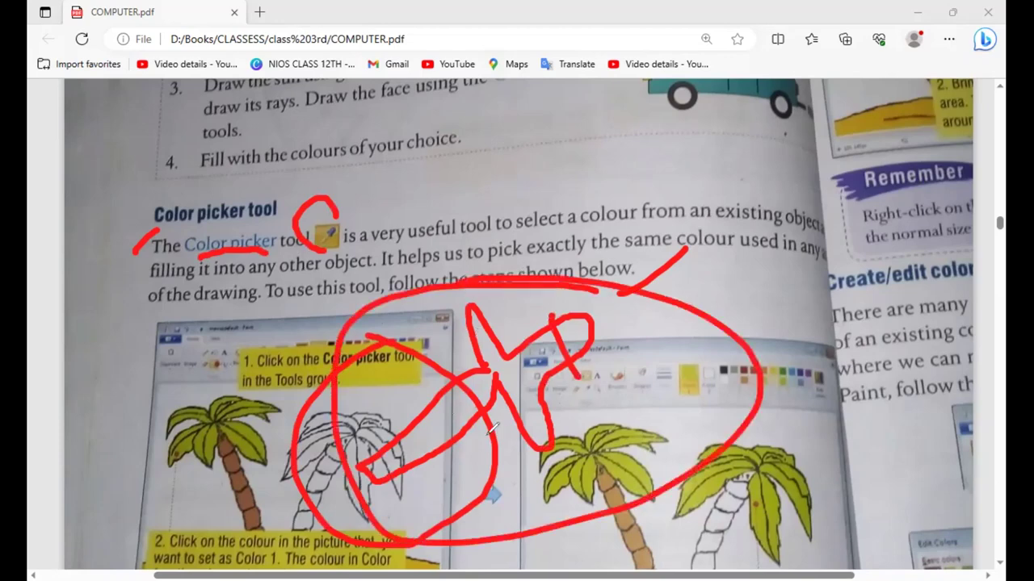
mouse_move(487, 475)
left_mouse_down()
mouse_move(767, 398)
mouse_move(686, 456)
left_mouse_up()
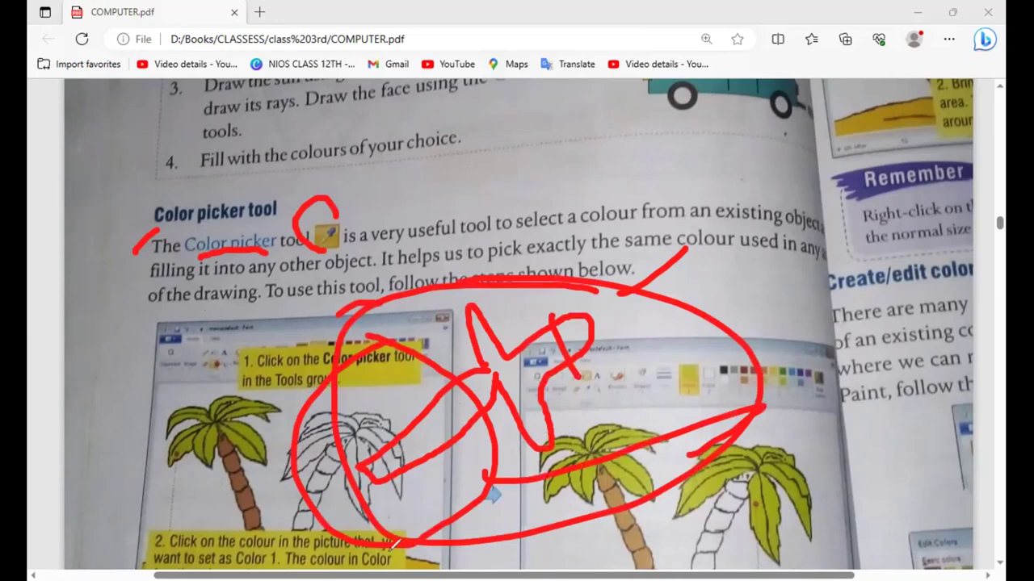
Step: Draw more red loops around the palm tree illustrations and erase all the red marks from the page
left_click_drag(759, 432, 452, 569)
left_click_drag(620, 347, 759, 414)
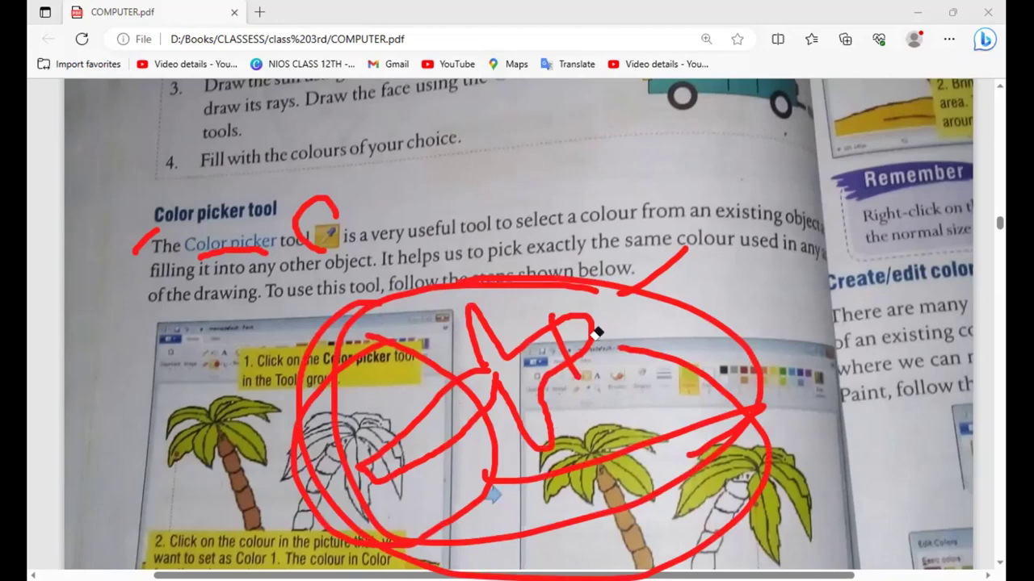
mouse_move(595, 330)
left_mouse_down()
mouse_move(679, 292)
mouse_move(543, 346)
mouse_move(461, 393)
left_mouse_up()
left_click_drag(747, 447, 543, 381)
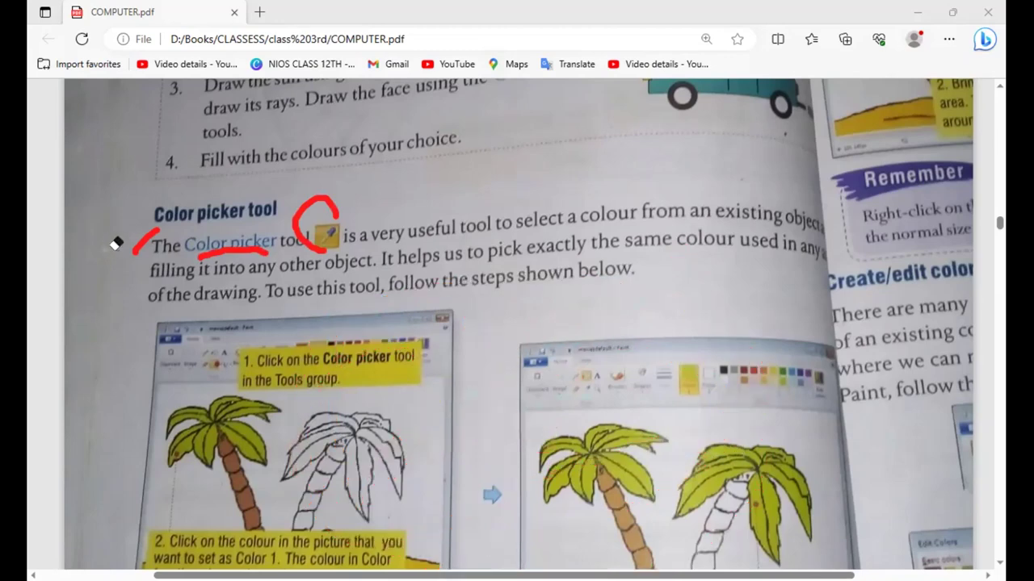
mouse_move(115, 240)
left_mouse_down()
mouse_move(248, 254)
mouse_move(348, 197)
left_mouse_up()
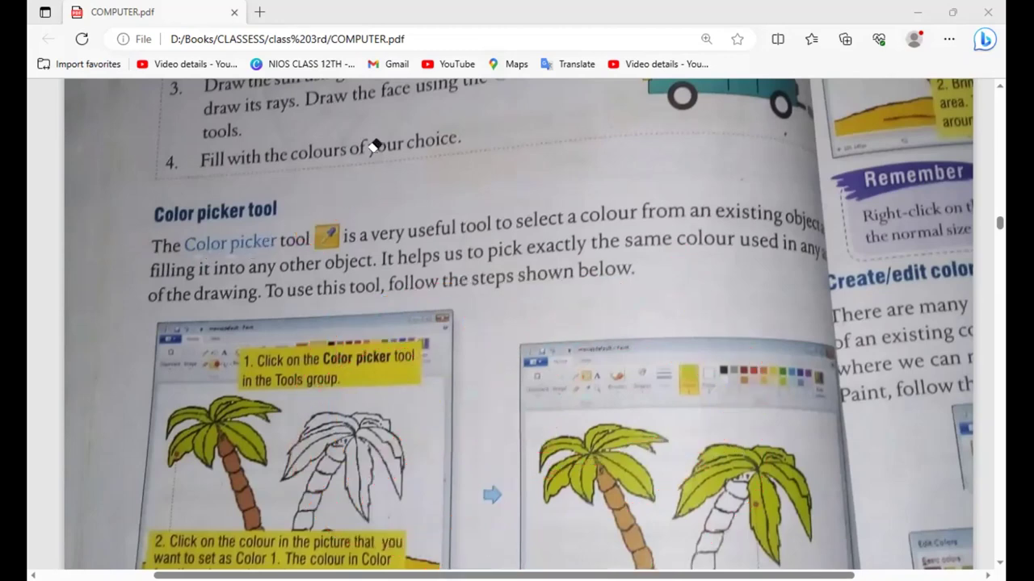
Step: Circle the Color picker icon and sketch a large dropper shape in red beside it, and undo both markings
mouse_move(352, 207)
left_mouse_down()
mouse_move(329, 251)
mouse_move(347, 209)
left_mouse_up()
mouse_move(495, 323)
left_mouse_down()
mouse_move(351, 394)
mouse_move(303, 434)
mouse_move(345, 433)
mouse_move(515, 353)
mouse_move(536, 401)
mouse_move(570, 418)
mouse_move(581, 398)
mouse_move(559, 345)
mouse_move(604, 323)
mouse_move(649, 263)
left_mouse_up()
mouse_move(625, 230)
left_mouse_down()
mouse_move(583, 238)
mouse_move(522, 287)
mouse_move(488, 230)
mouse_move(453, 225)
mouse_move(495, 324)
left_mouse_up()
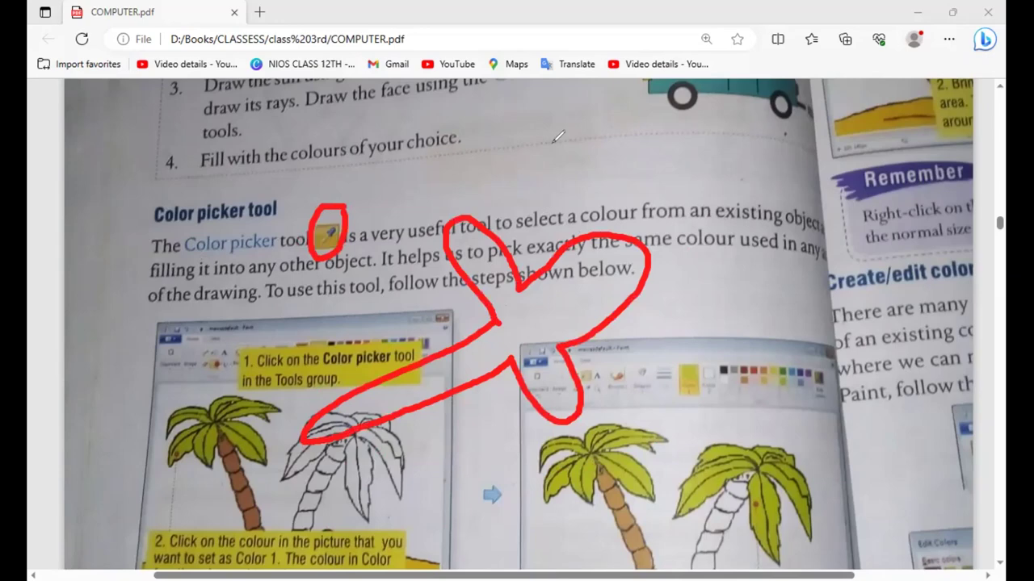
key("ctrl+z")
key("ctrl+z")
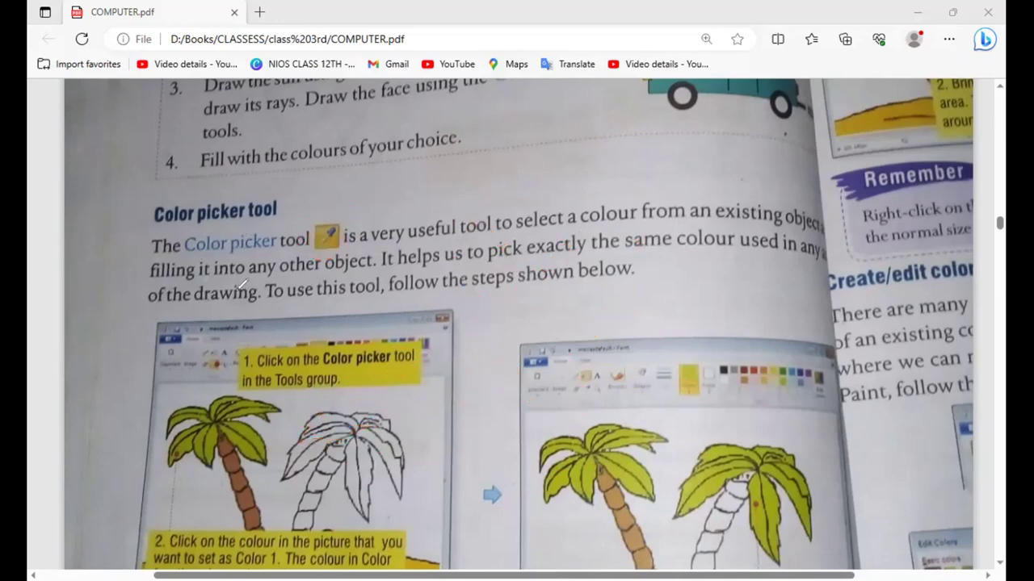
Step: Examine the Color picker paragraph and the three illustrated steps with the palm trees in the textbook page
left_click_drag(320, 252, 372, 254)
left_click_drag(472, 242, 527, 239)
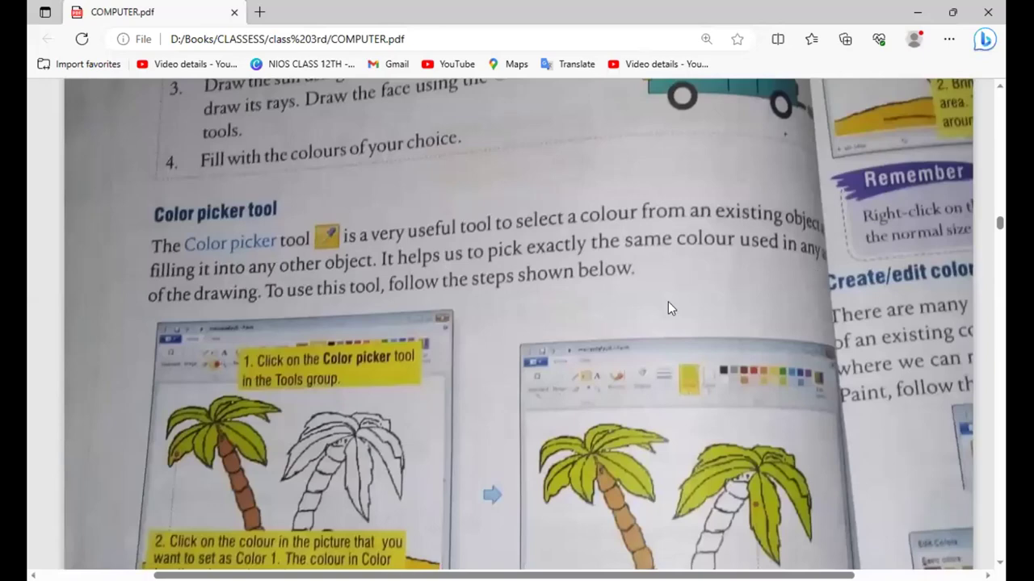
right_click(262, 303)
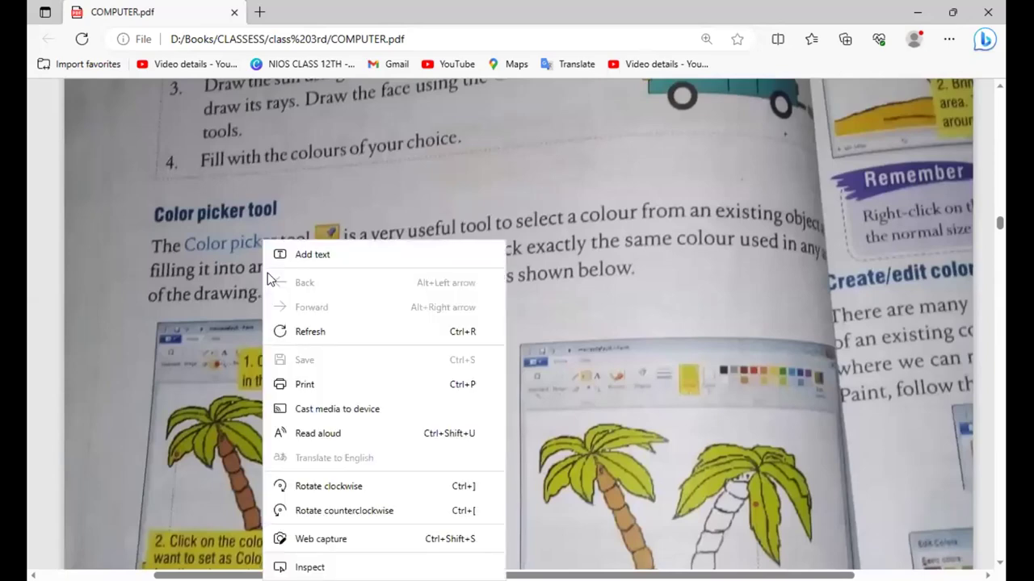
left_click(235, 310)
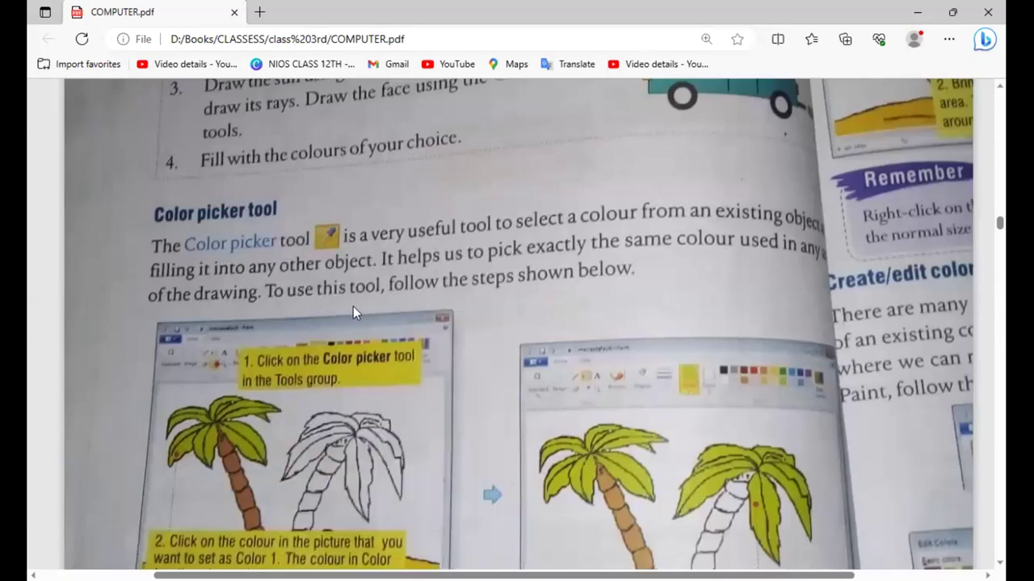
scroll(608, 326, "down", 4)
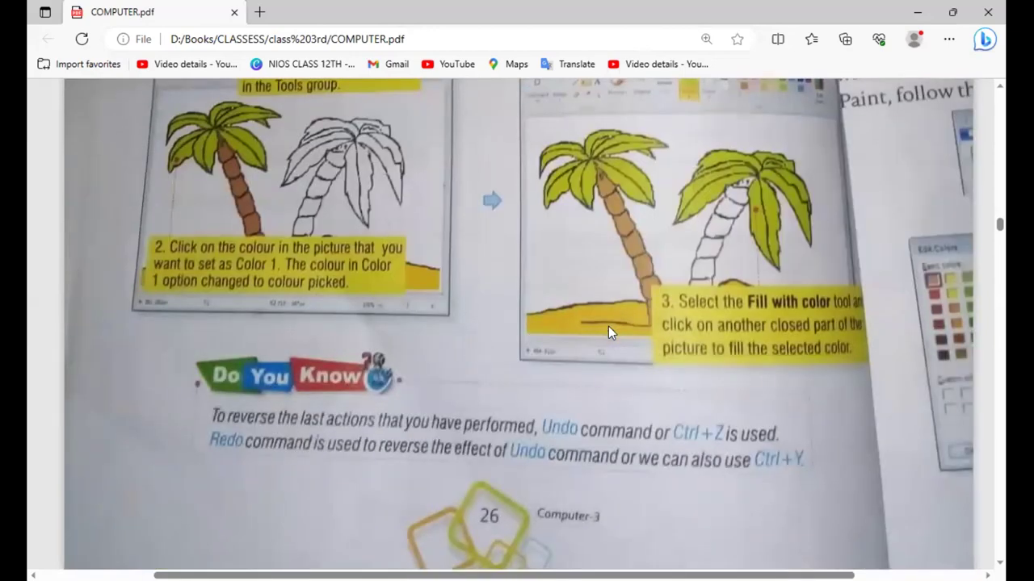
scroll(608, 326, "up", 2)
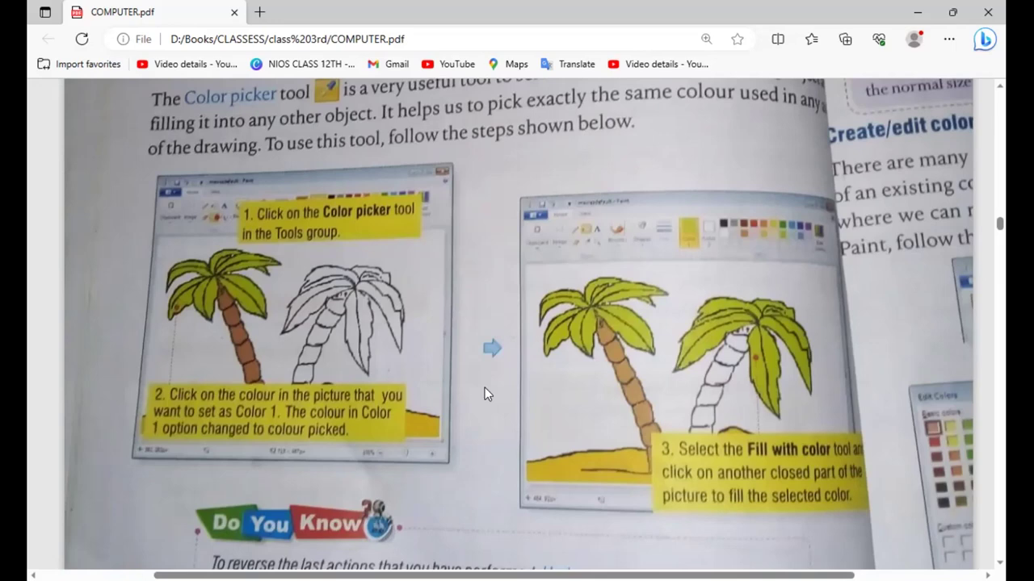
scroll(485, 388, "up", 1)
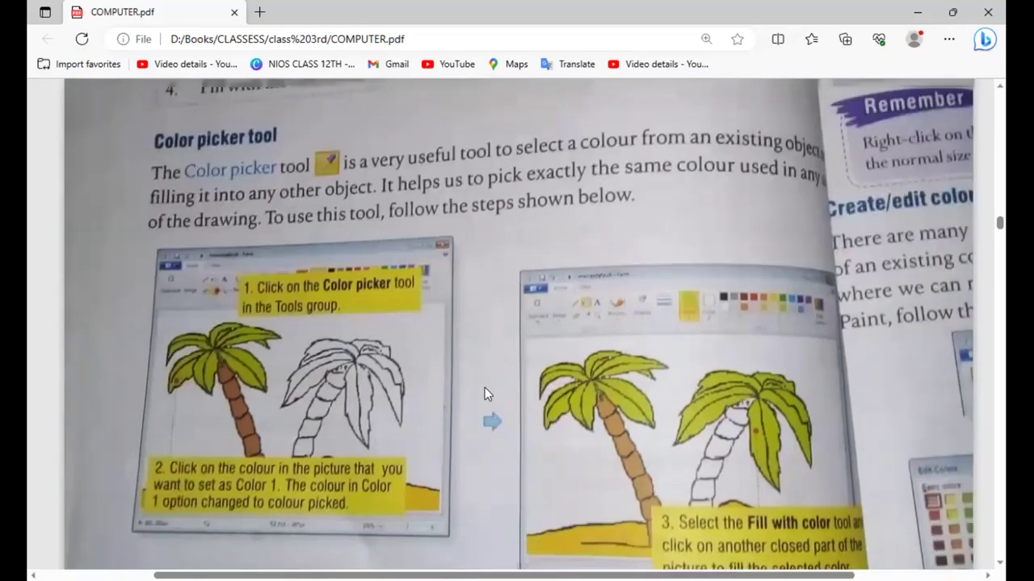
scroll(485, 389, "down", 1)
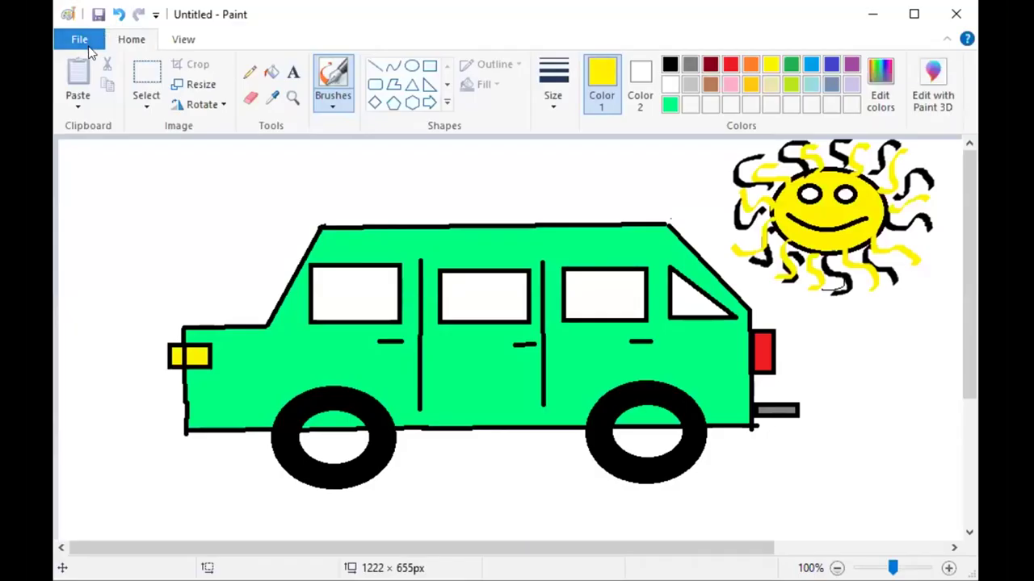
Step: Switch to Paint, open the Save As dialog for the drawing twice, look over the folders, and dismiss it without saving
left_click(87, 42)
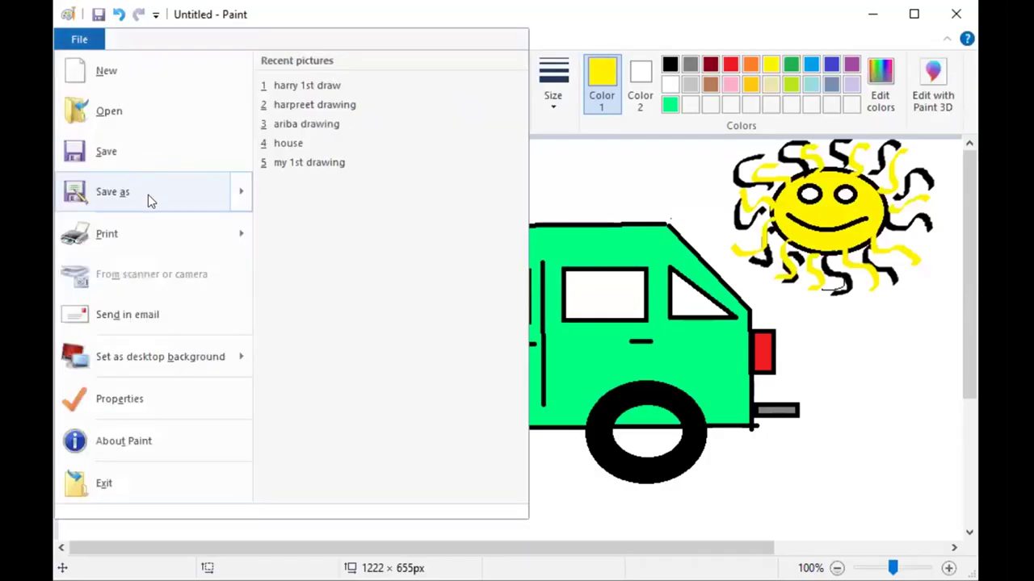
mouse_move(148, 195)
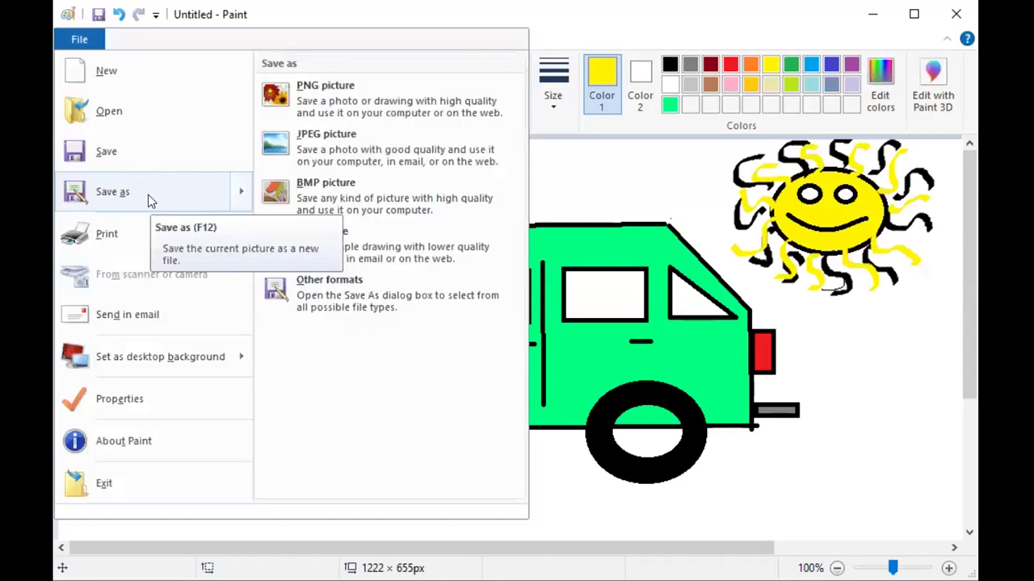
left_click(307, 279)
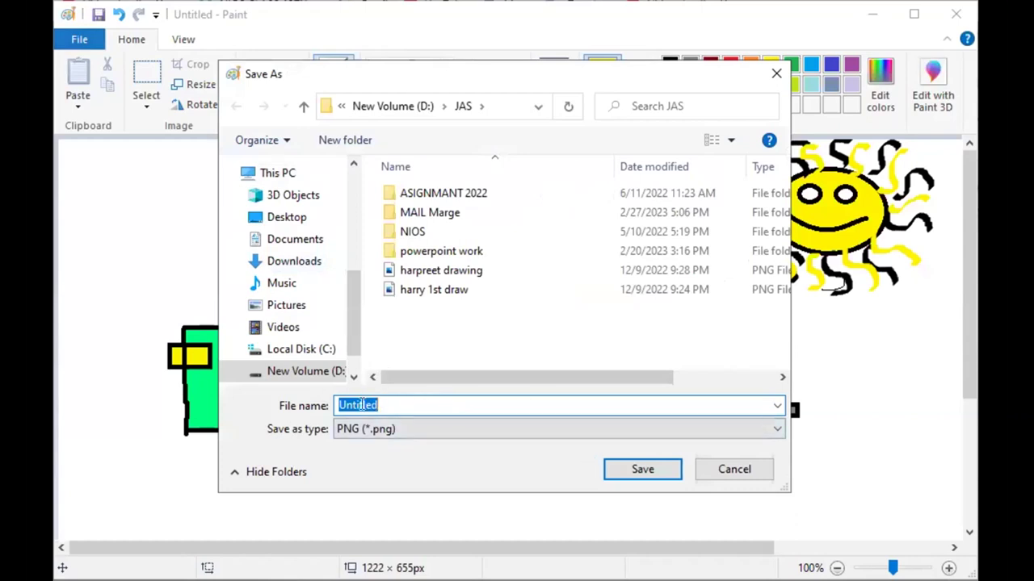
left_click(773, 75)
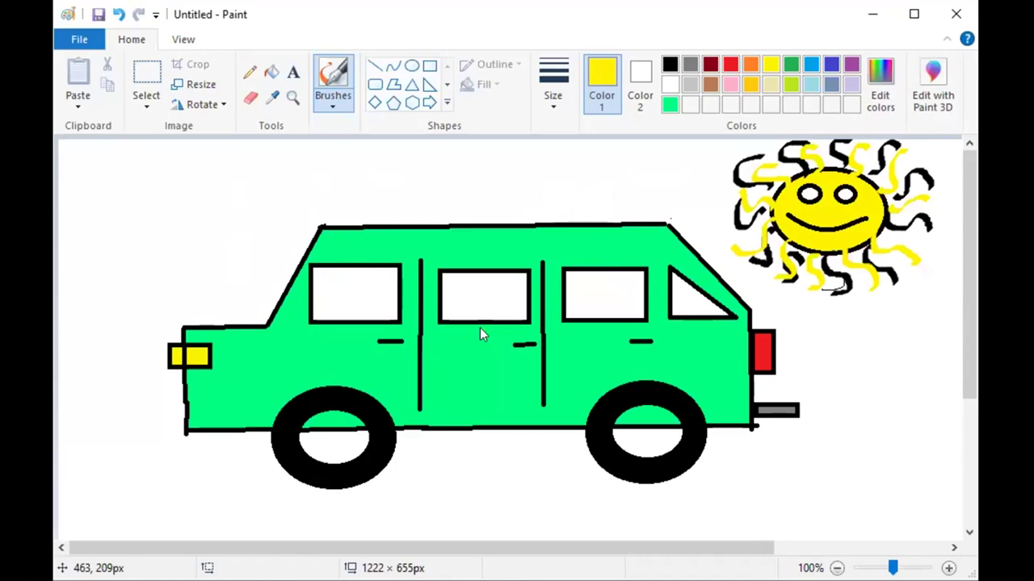
key("ctrl+s")
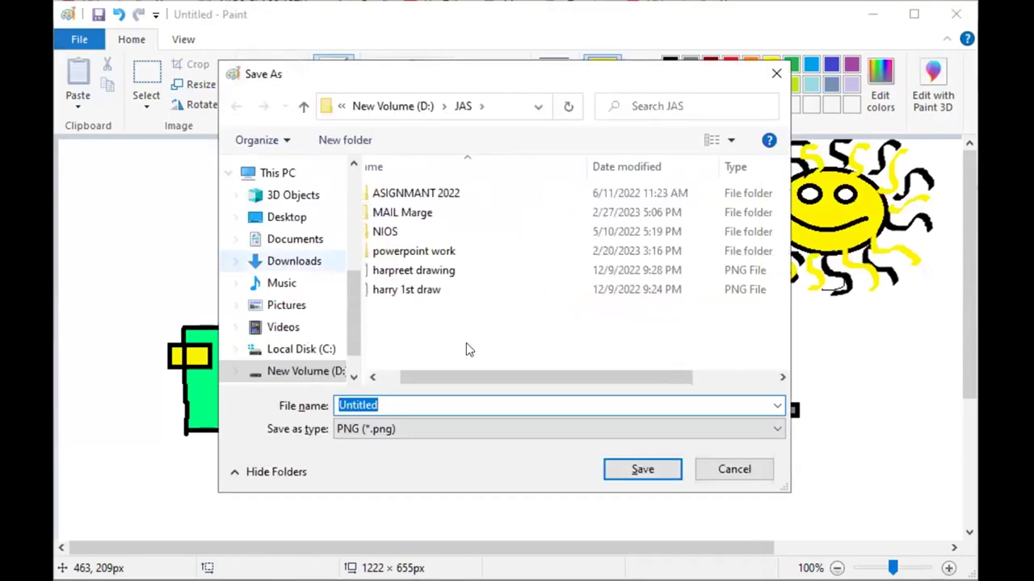
scroll(341, 273, "up", 5)
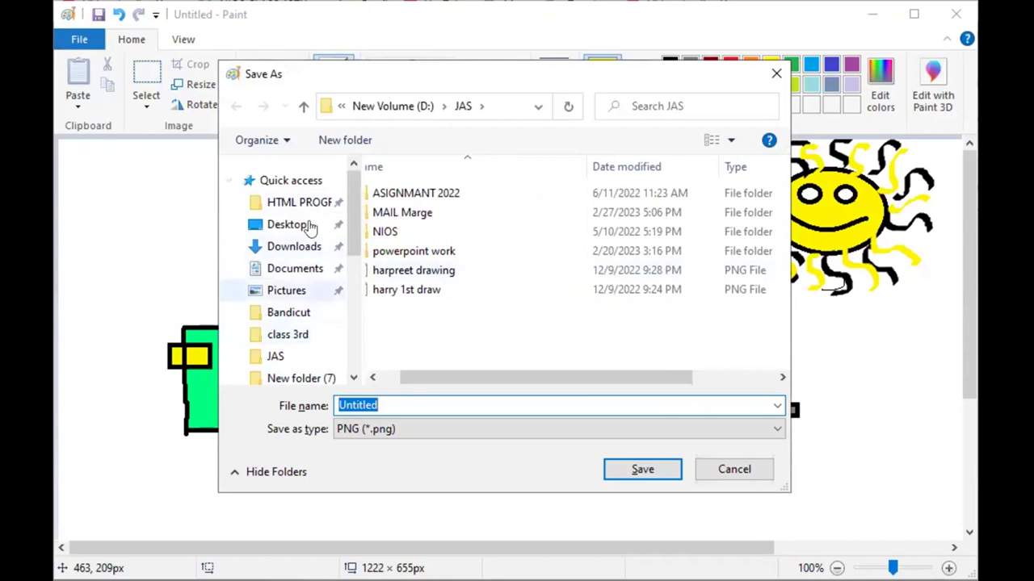
left_click(776, 74)
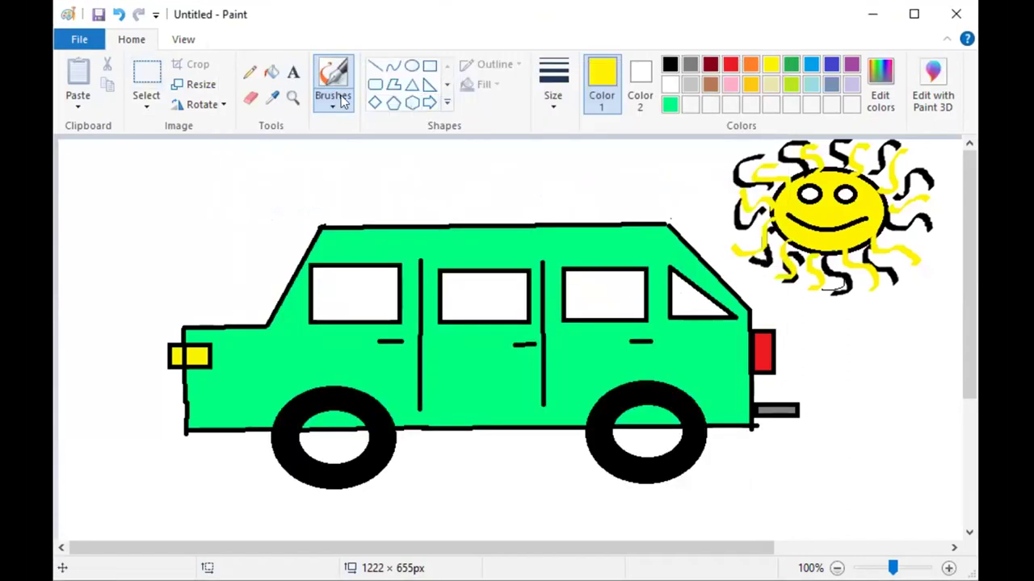
Step: Start a new drawing without saving the car picture, and choose the rounded rectangle shape
left_click(84, 40)
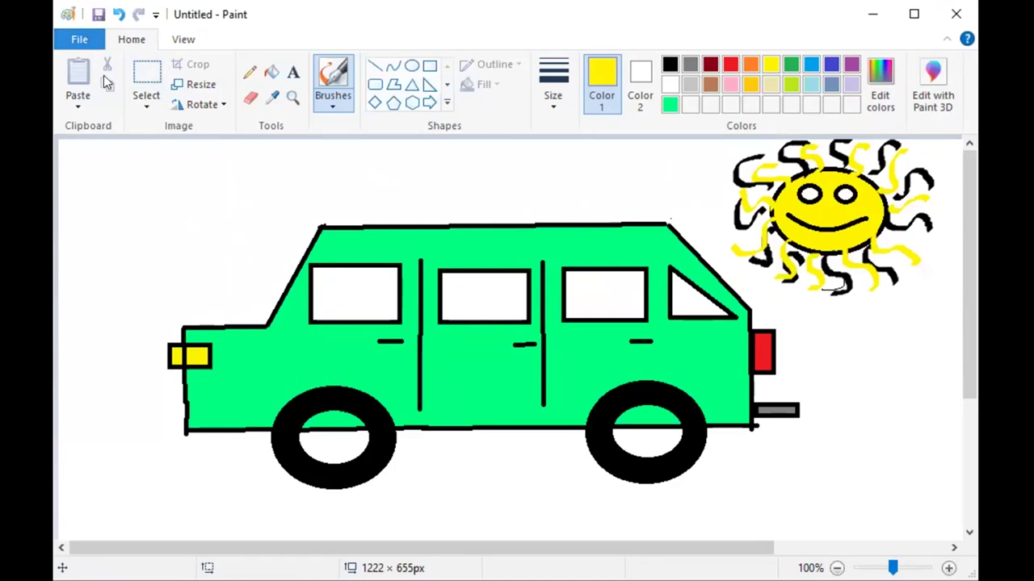
left_click(105, 74)
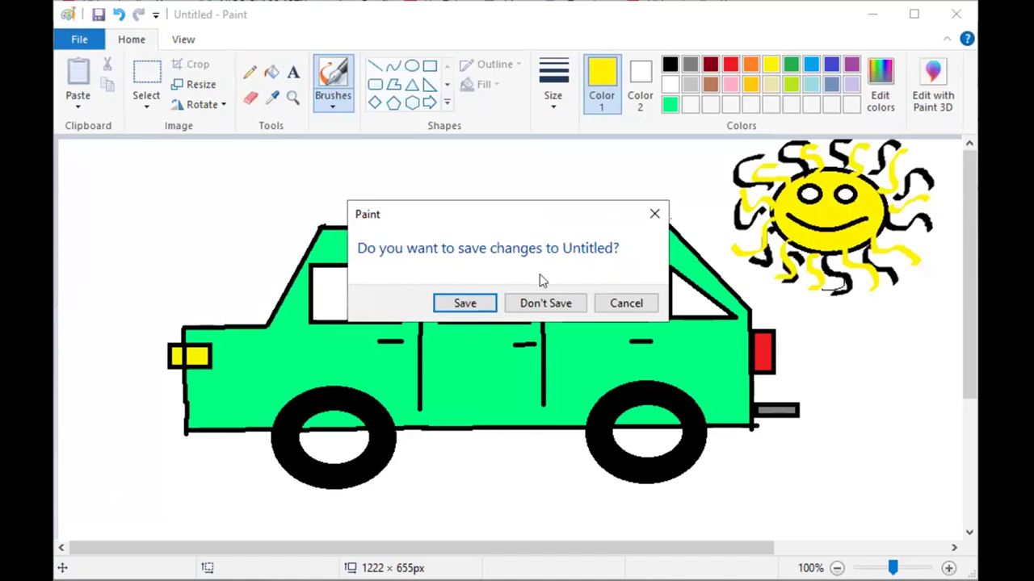
left_click(532, 305)
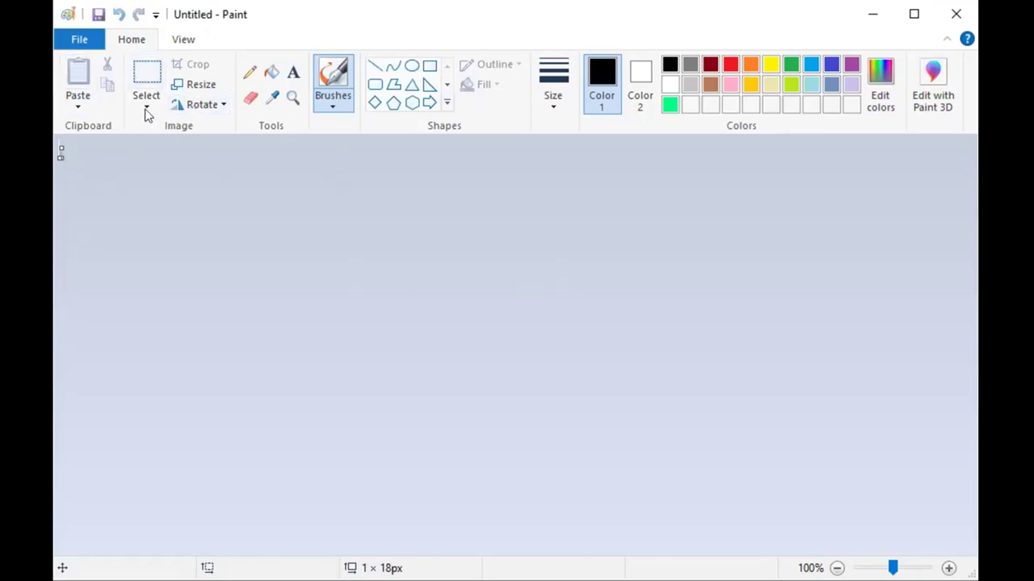
left_click(375, 84)
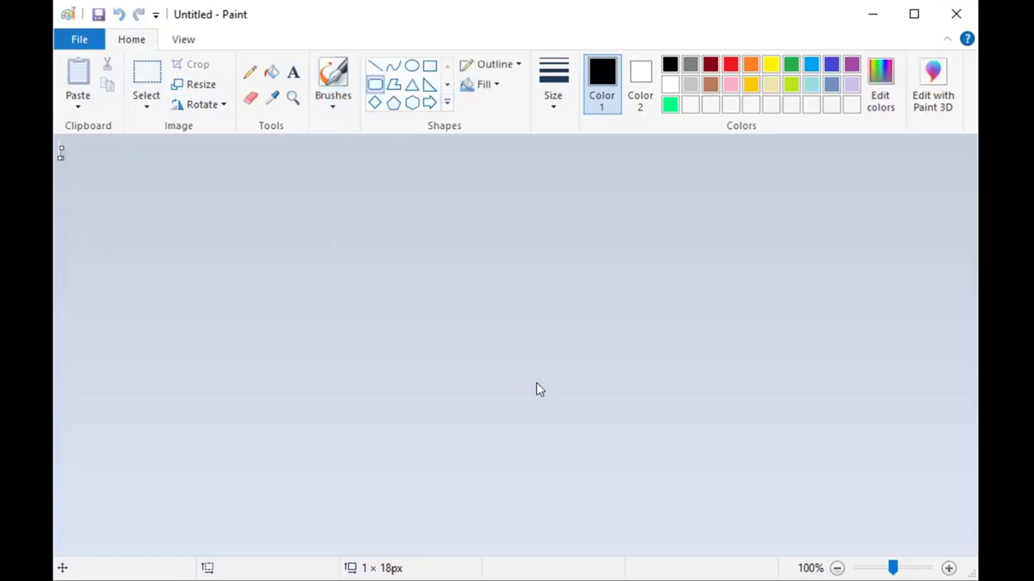
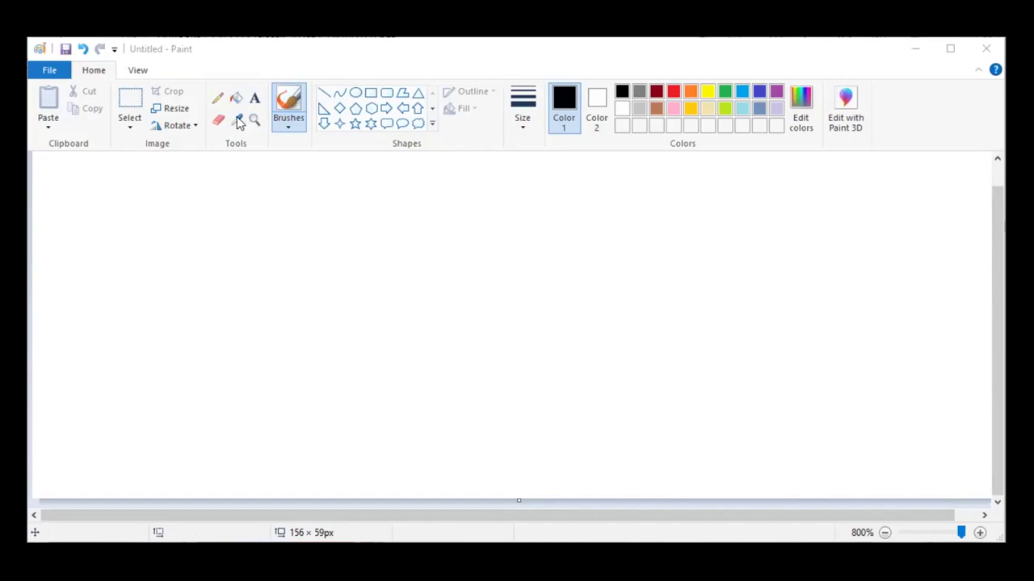
Step: Draw a black six-point star about 35 × 34 px in the left half of the blank canvas
left_click(239, 120)
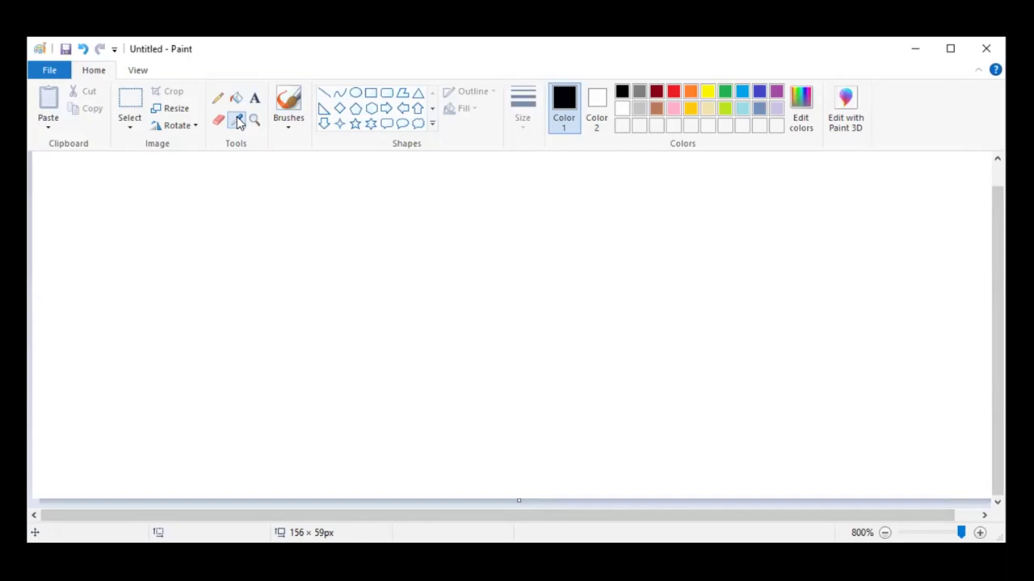
left_click(238, 121)
left_click(371, 124)
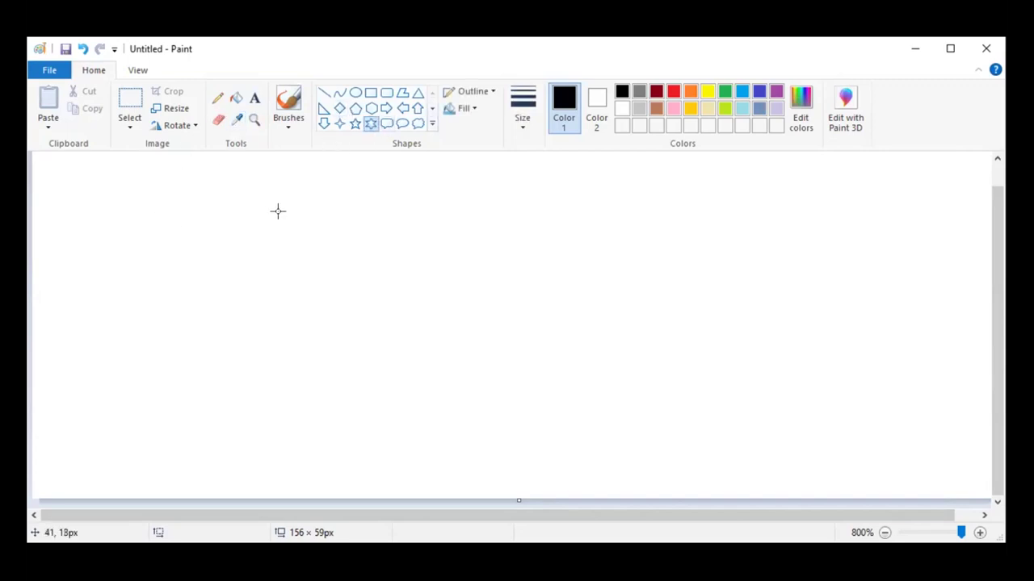
left_click_drag(262, 193, 490, 414)
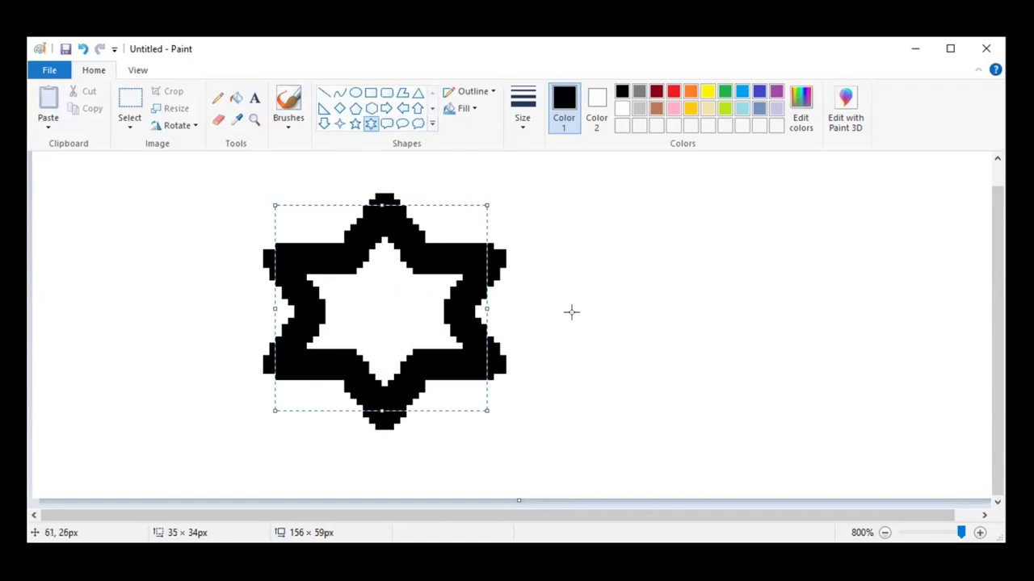
left_click(667, 344)
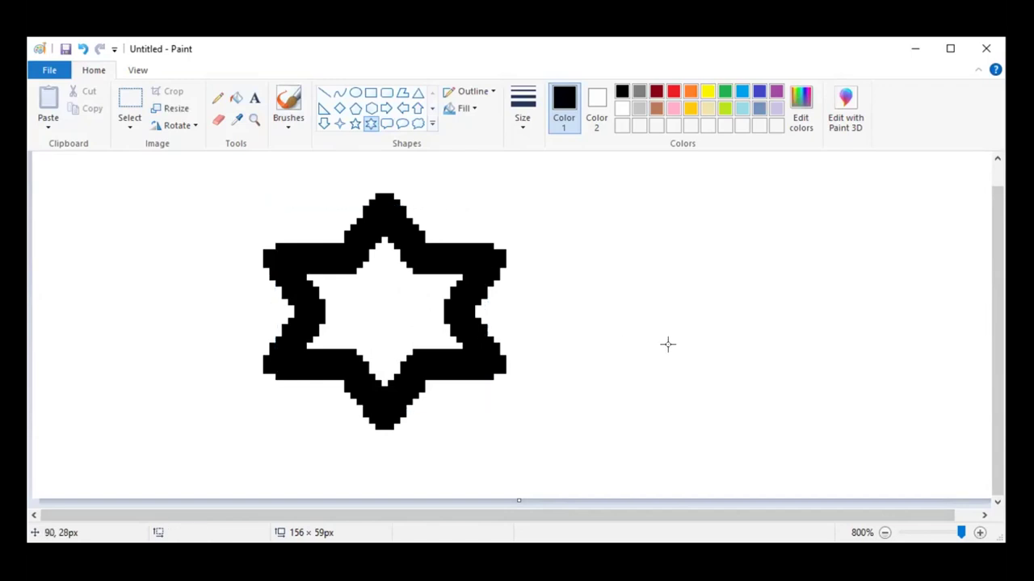
Step: Enlarge the canvas to about 313 × 118 px and draw three more black six-point stars, the largest about 72 × 69 px
left_click(929, 537)
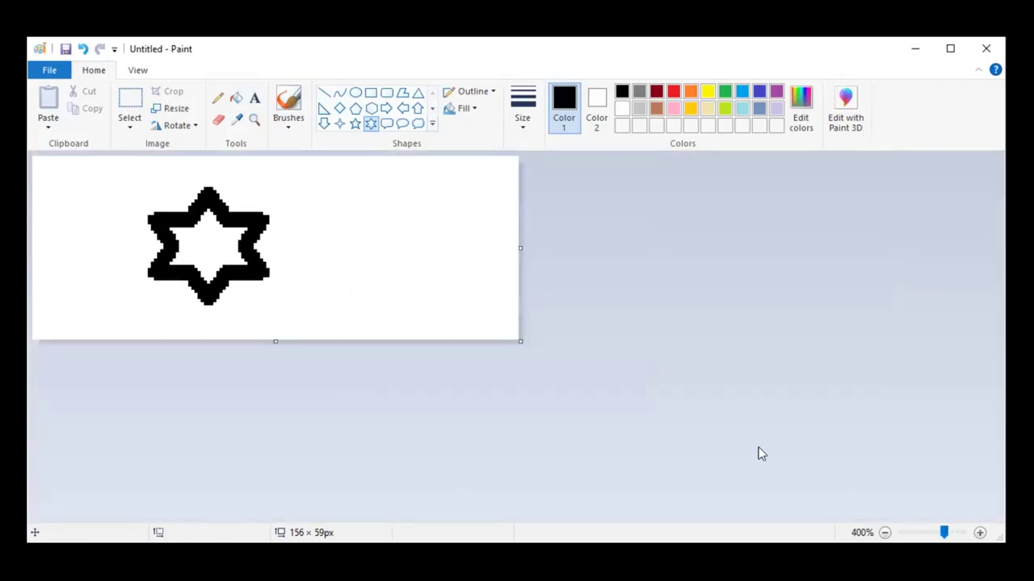
left_click_drag(519, 343, 1005, 523)
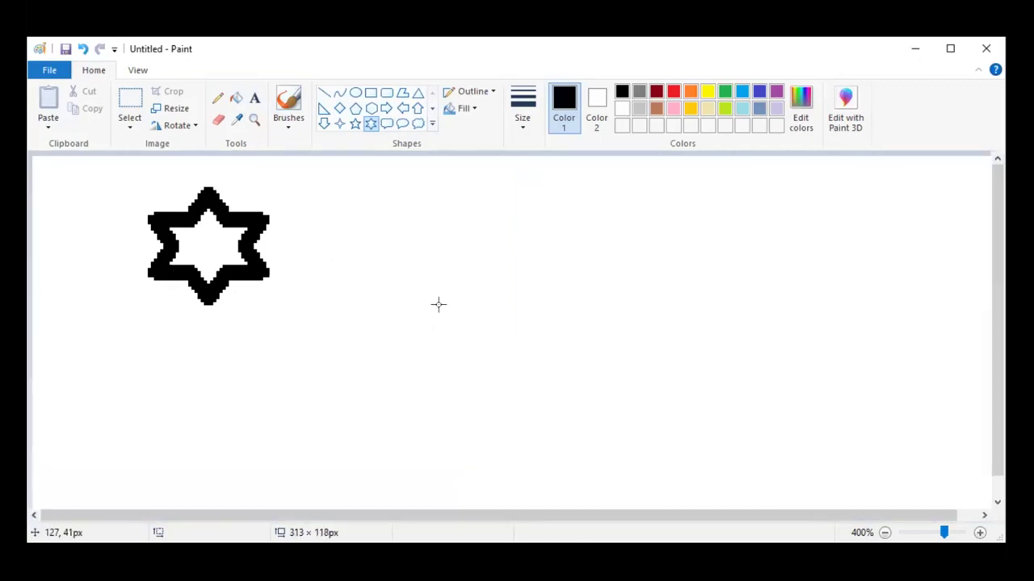
left_click_drag(428, 284, 531, 404)
left_click_drag(582, 188, 818, 415)
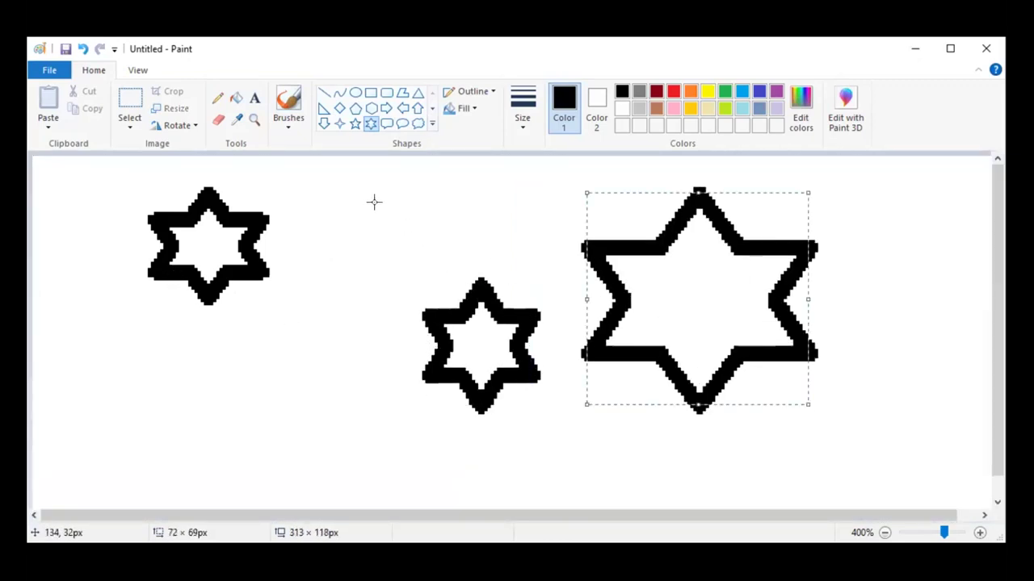
left_click_drag(374, 202, 453, 296)
left_click_drag(526, 197, 489, 160)
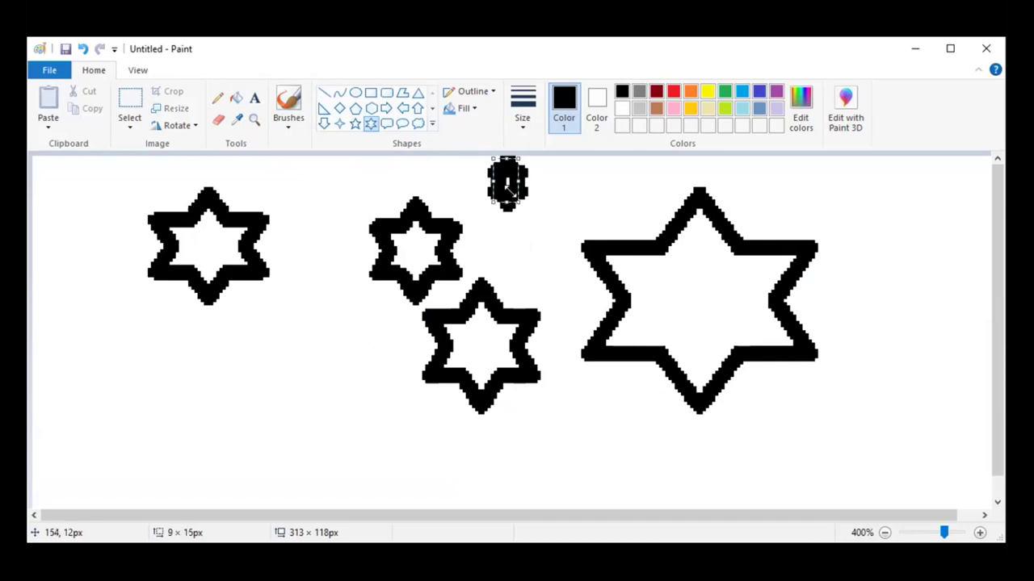
left_click_drag(507, 188, 507, 182)
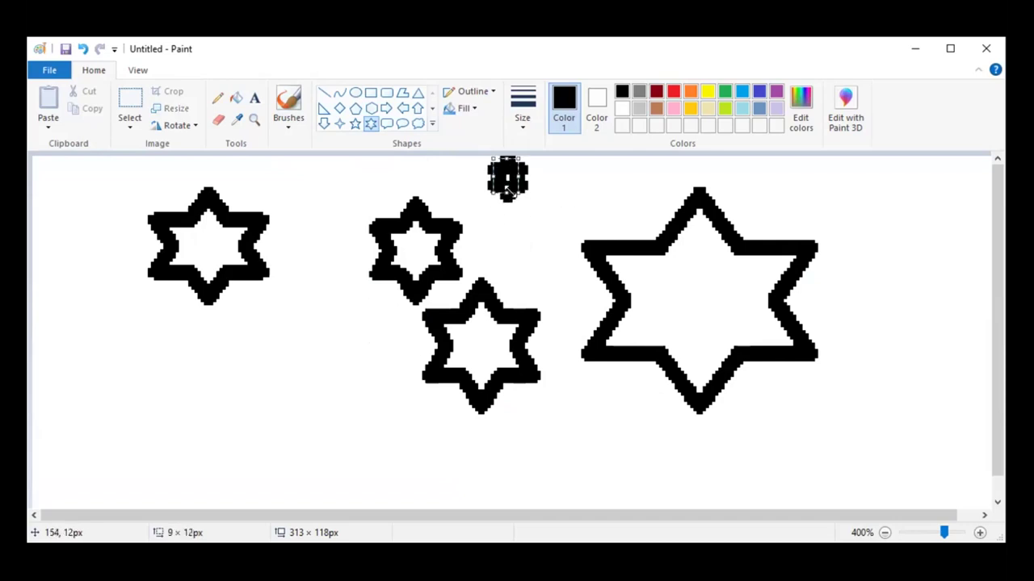
key("Escape")
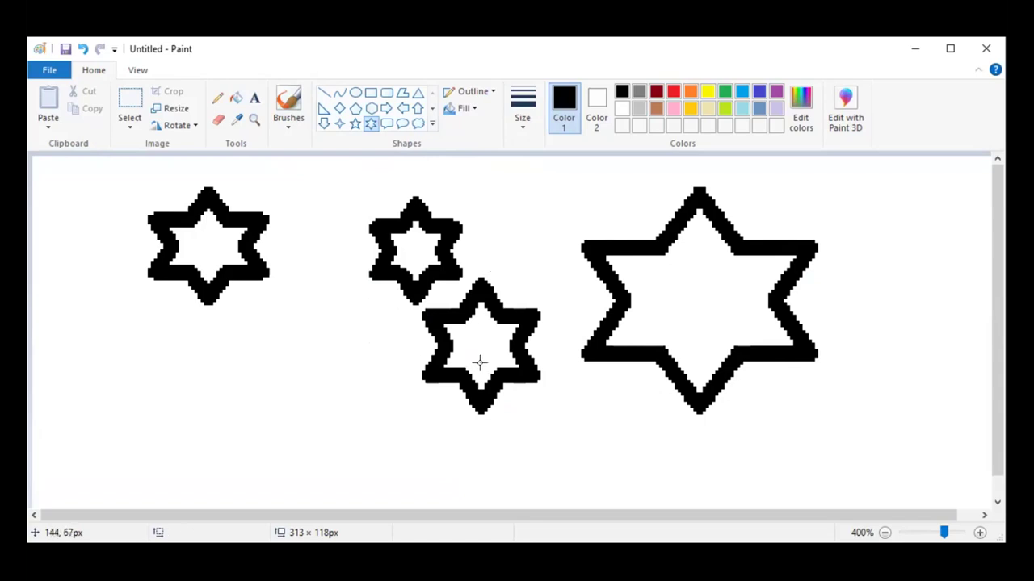
Step: Set Color 1 to red, and sample white from inside the lower middle star with the Color picker
left_click(235, 121)
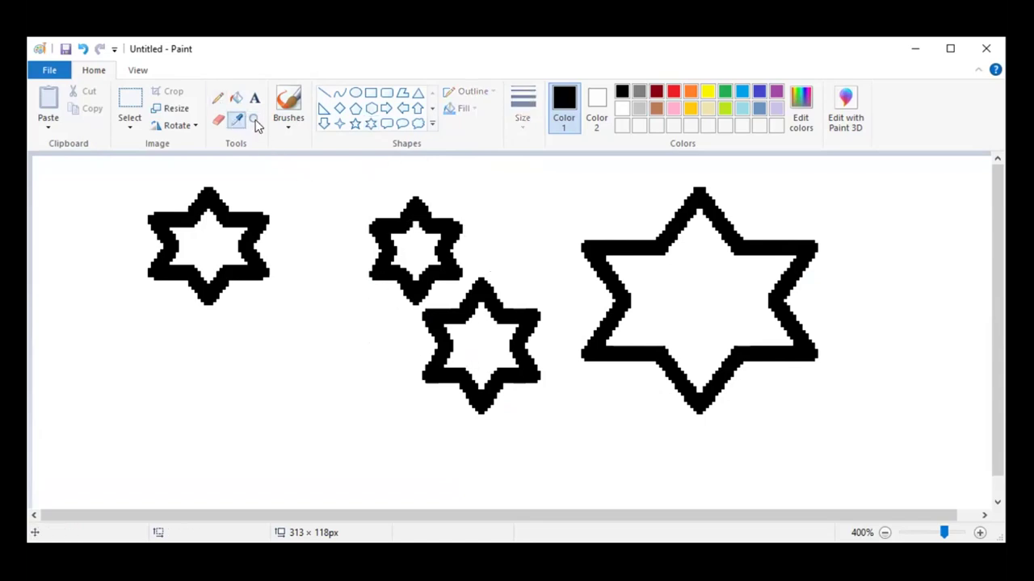
left_click(674, 92)
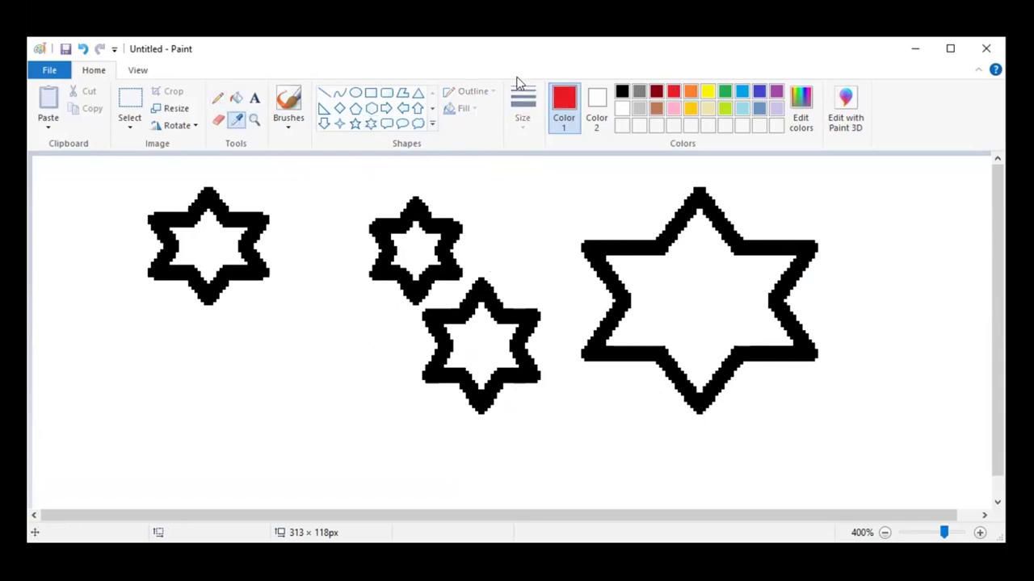
left_click(481, 327)
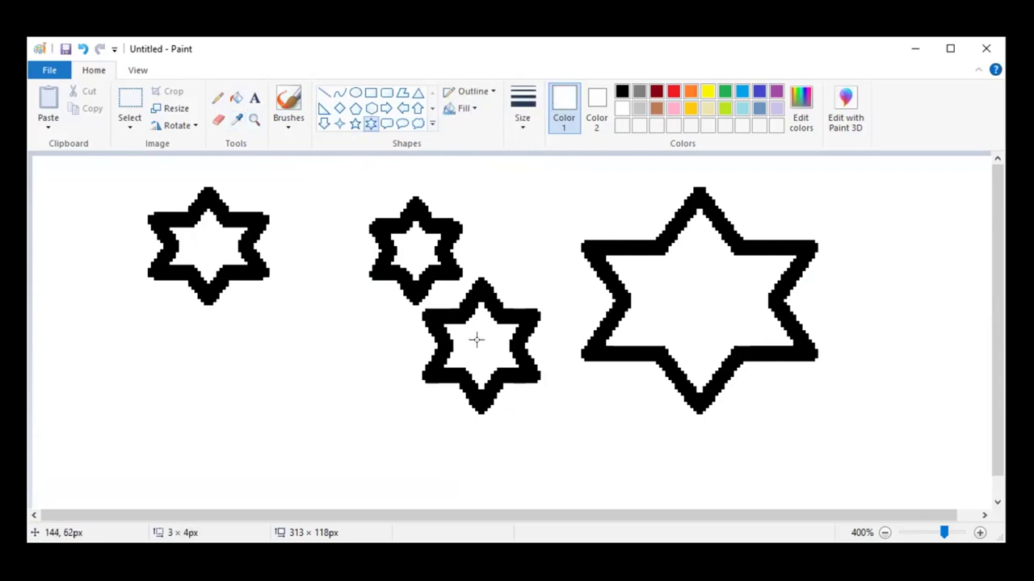
Step: Draw five dark red six-point stars among the black ones, the smallest about 12 × 16 px below the leftmost star
left_click(658, 92)
mouse_move(717, 221)
left_mouse_down()
mouse_move(758, 288)
mouse_move(757, 312)
left_mouse_up()
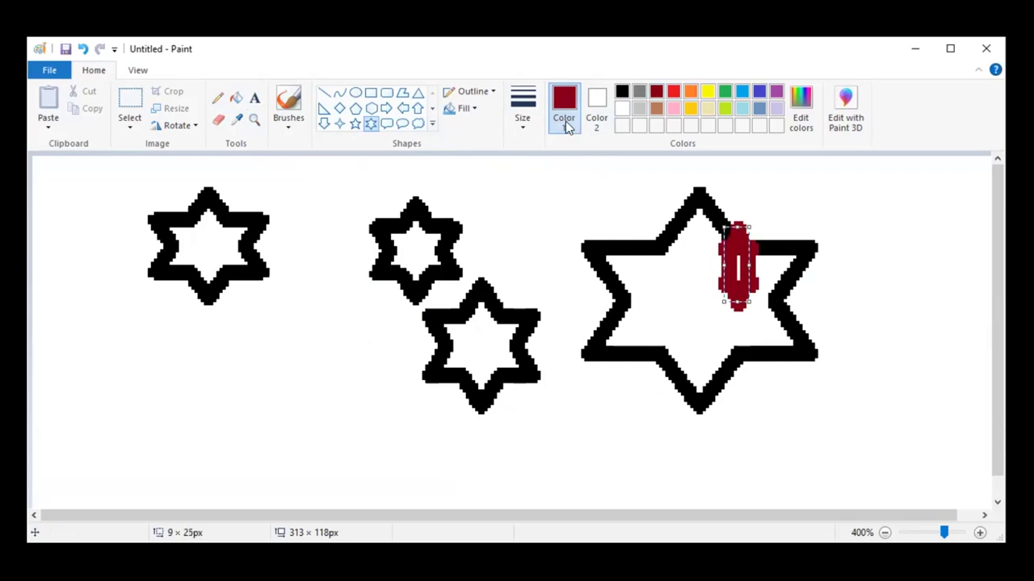
left_click_drag(509, 176, 593, 315)
left_click_drag(557, 382, 618, 501)
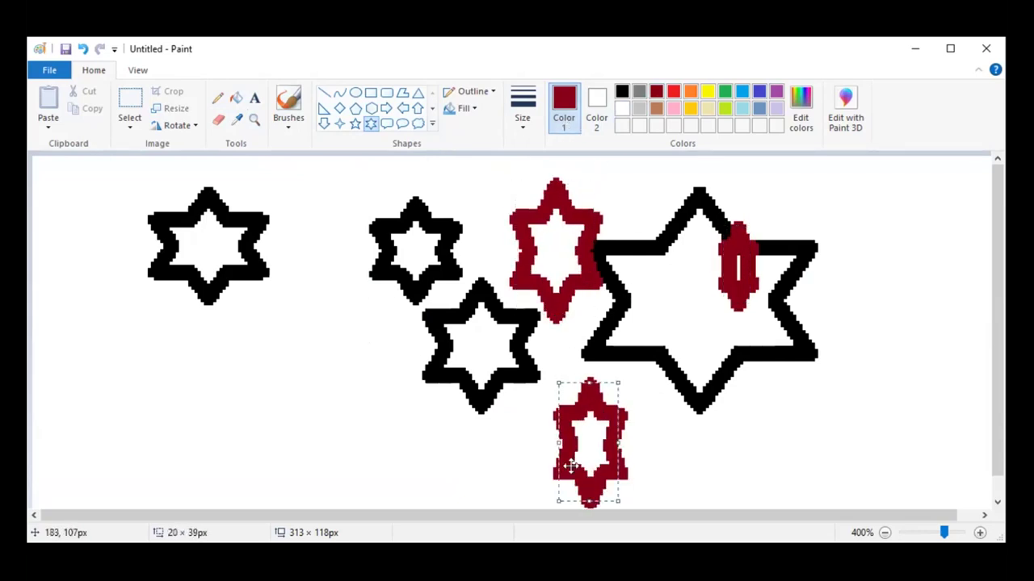
left_click_drag(255, 296, 386, 468)
left_click_drag(207, 312, 257, 369)
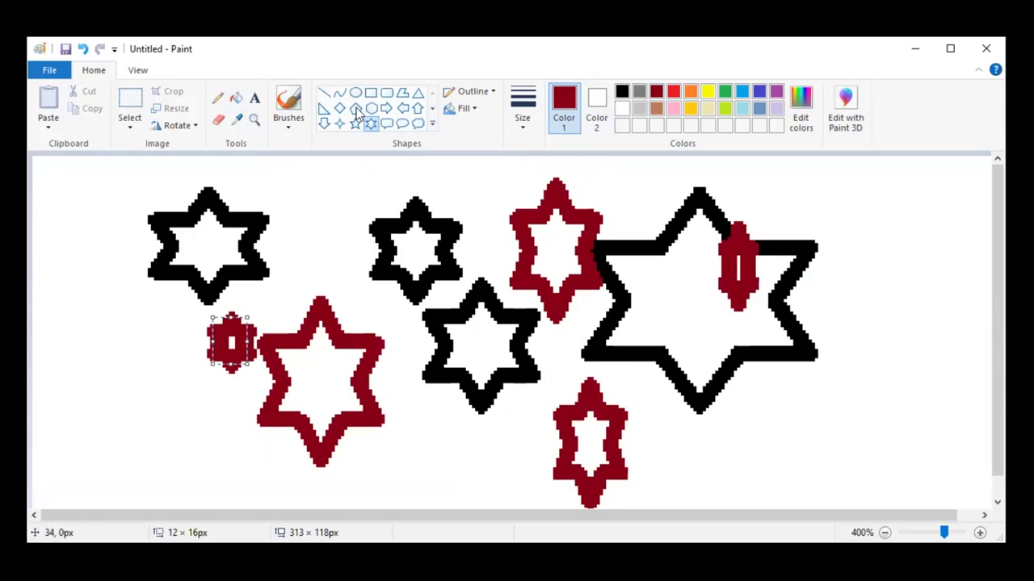
Step: Draw a blue cloud callout about 49 × 60 px beside the largest black star
left_click(432, 124)
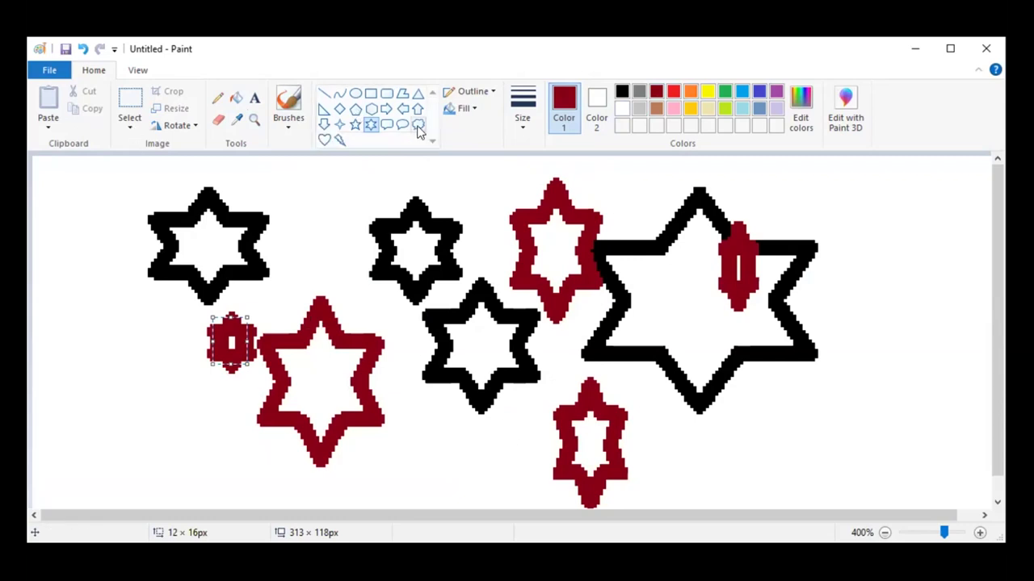
left_click(418, 125)
left_click(742, 91)
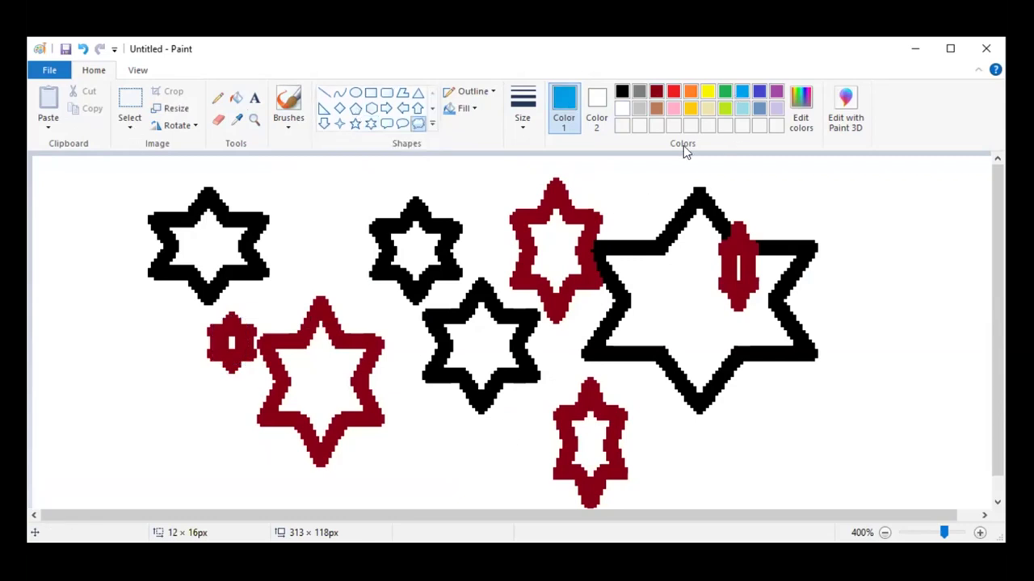
left_click(237, 119)
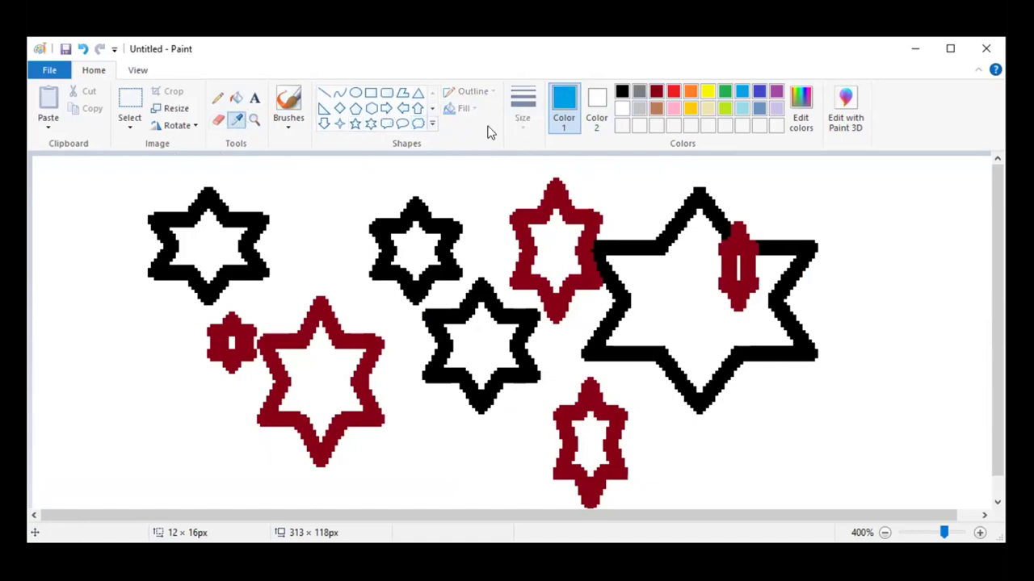
left_click(418, 125)
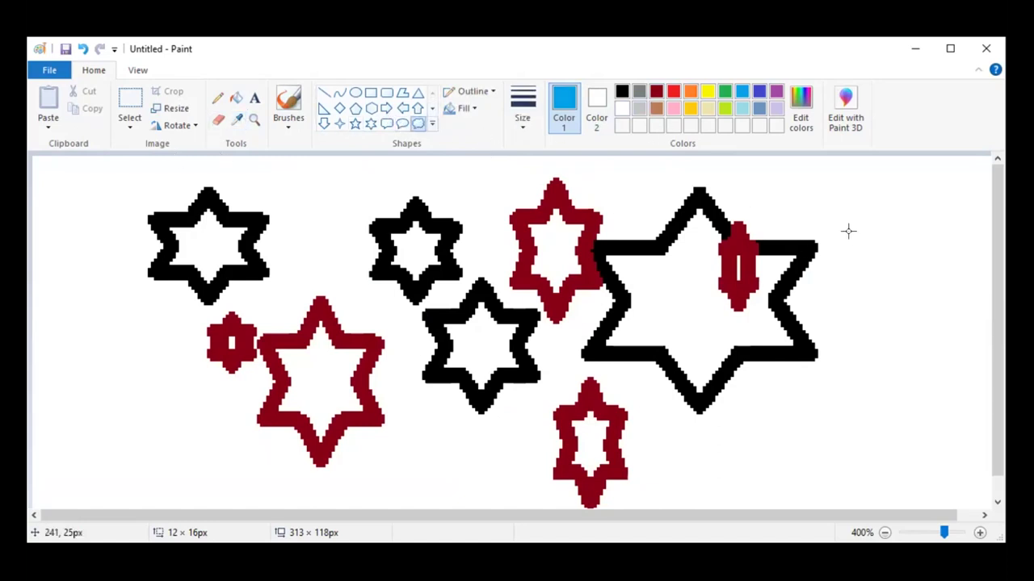
left_click_drag(845, 203, 990, 379)
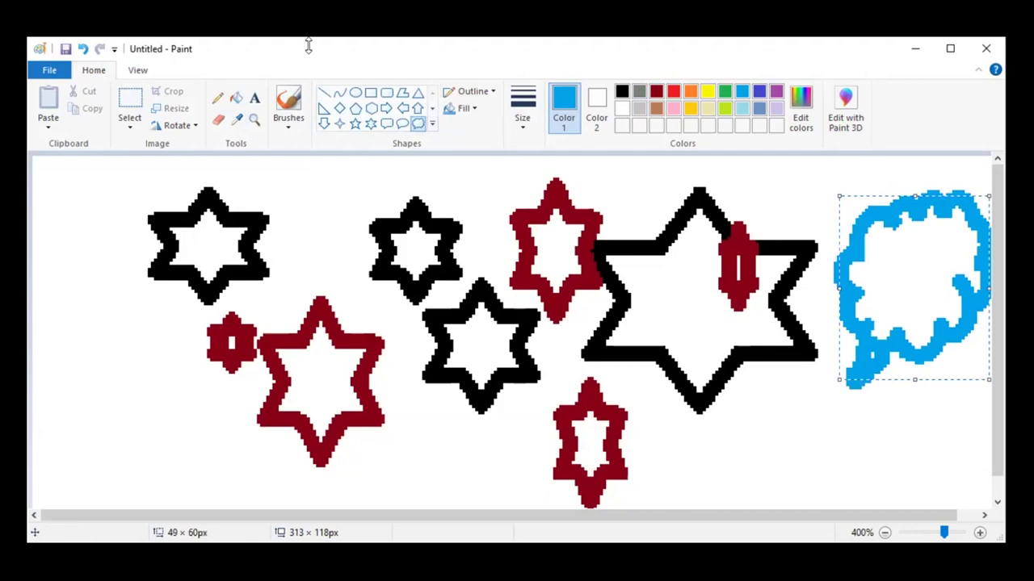
Step: Select an area of about 304 × 114 px covering all the shapes and delete it
left_click(129, 113)
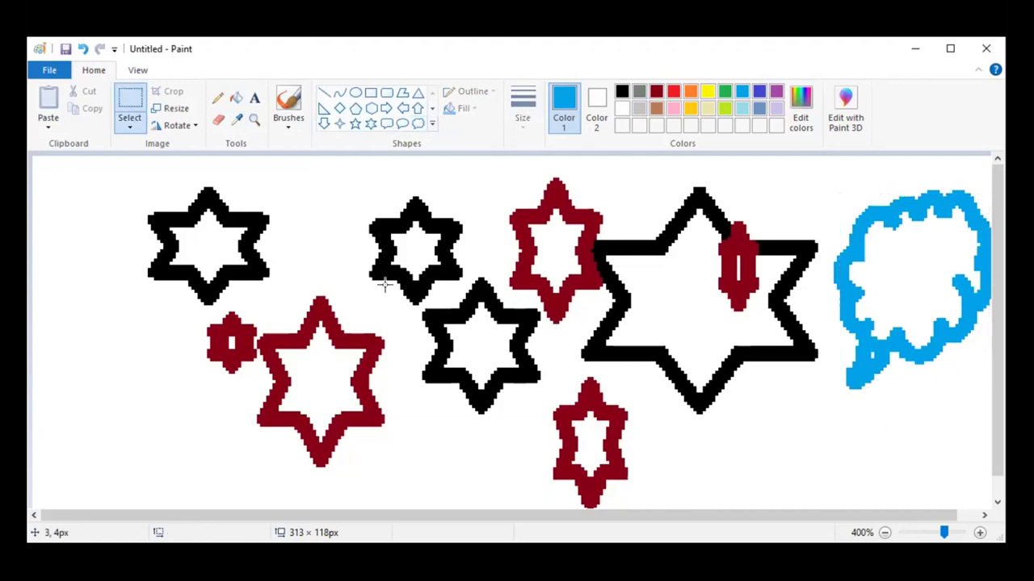
left_click_drag(990, 508, 43, 170)
mouse_move(998, 171)
left_mouse_down()
mouse_move(969, 171)
mouse_move(989, 172)
left_mouse_up()
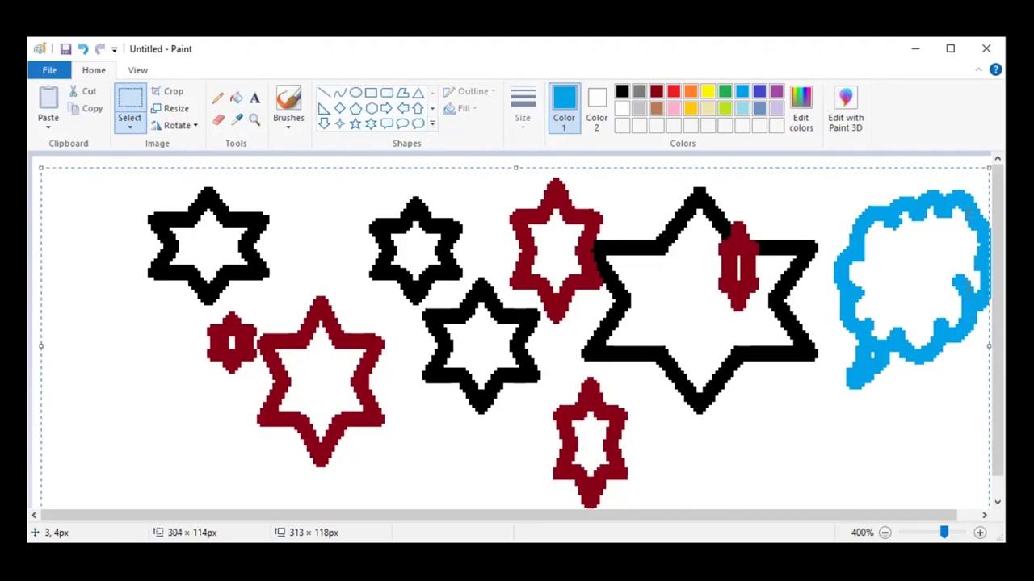
key("Delete")
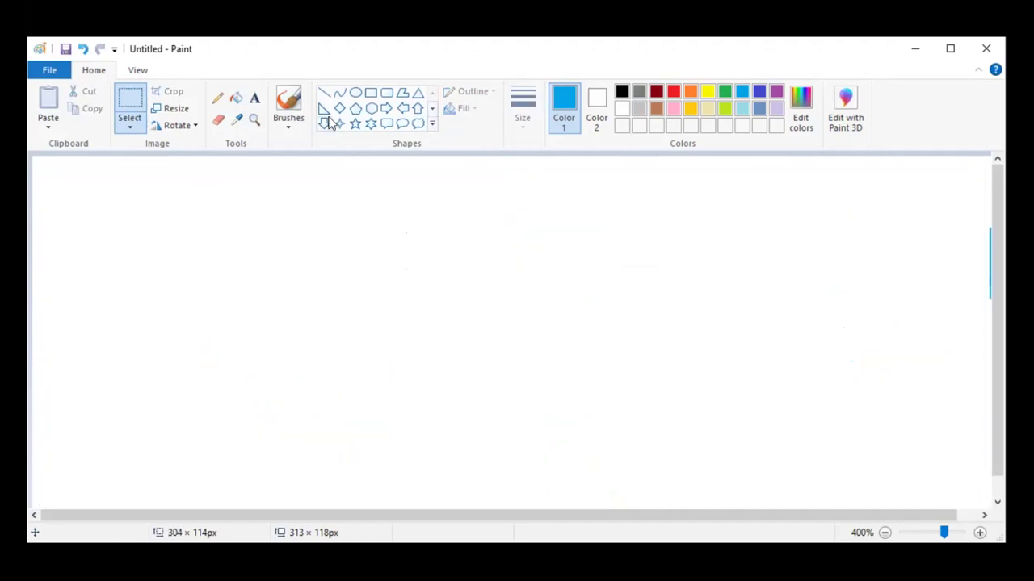
Step: Sample white from the blank canvas as Color 1 with the Color picker
left_click(239, 120)
left_click(418, 124)
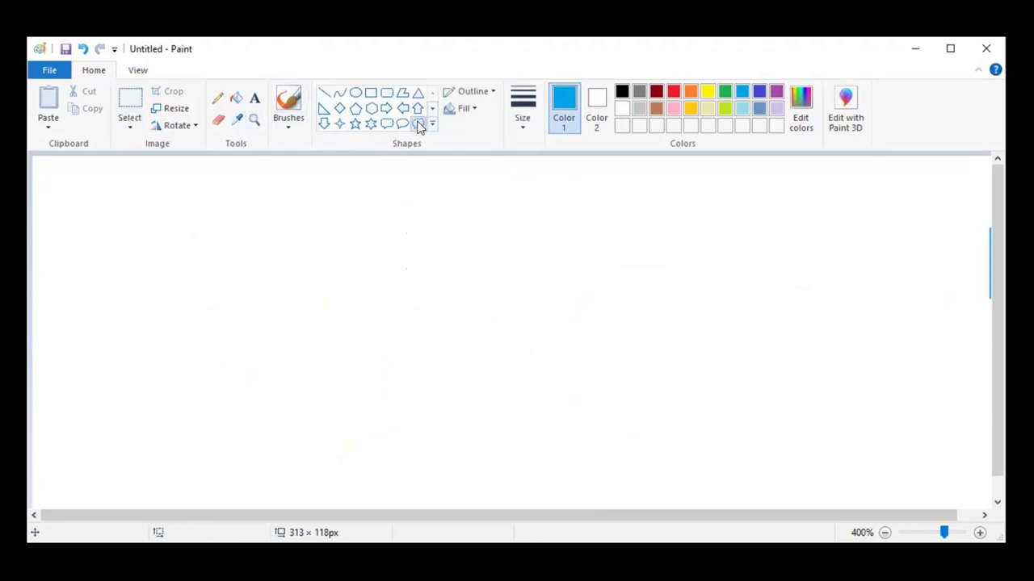
left_click(238, 119)
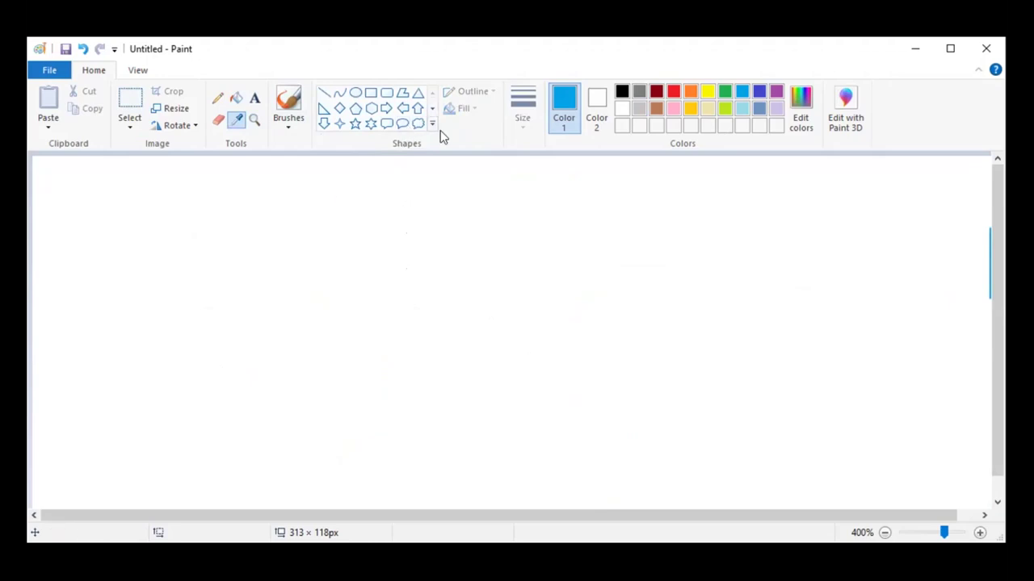
left_click(407, 260)
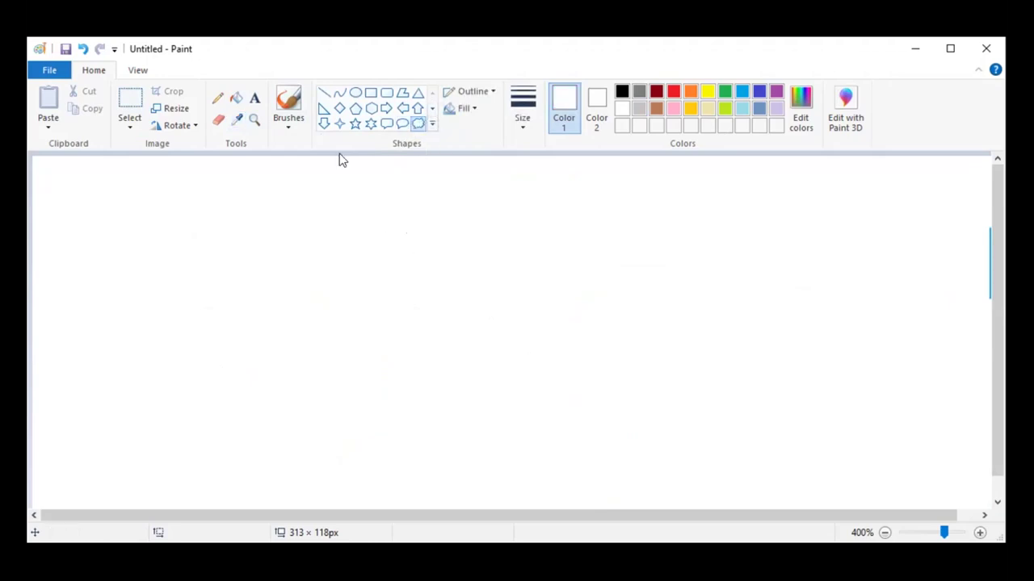
Step: Set Color 1 to blue and draw three cloud callouts, the smallest about 32 × 9 px near the canvas's upper edge
left_click(236, 120)
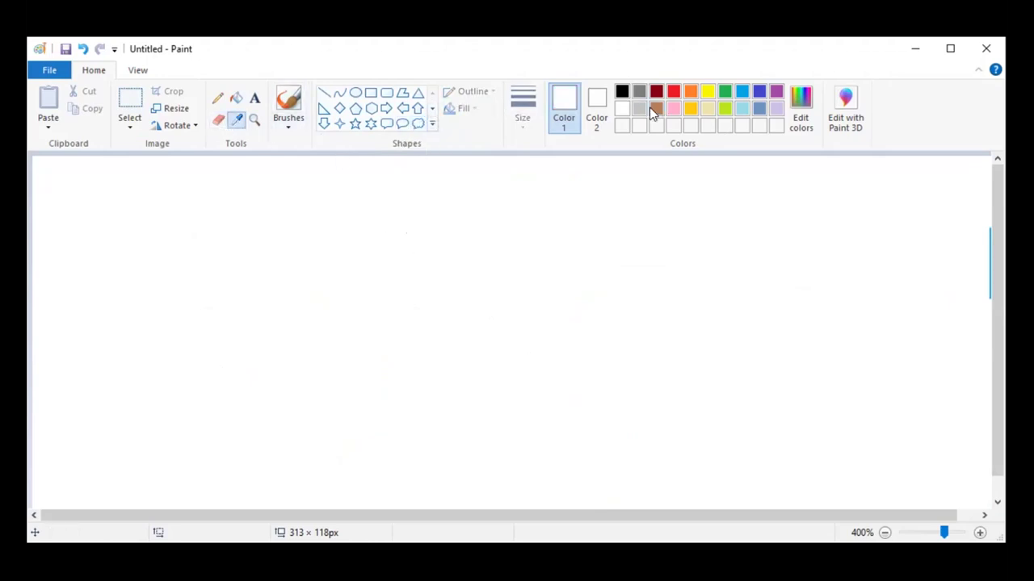
left_click(742, 93)
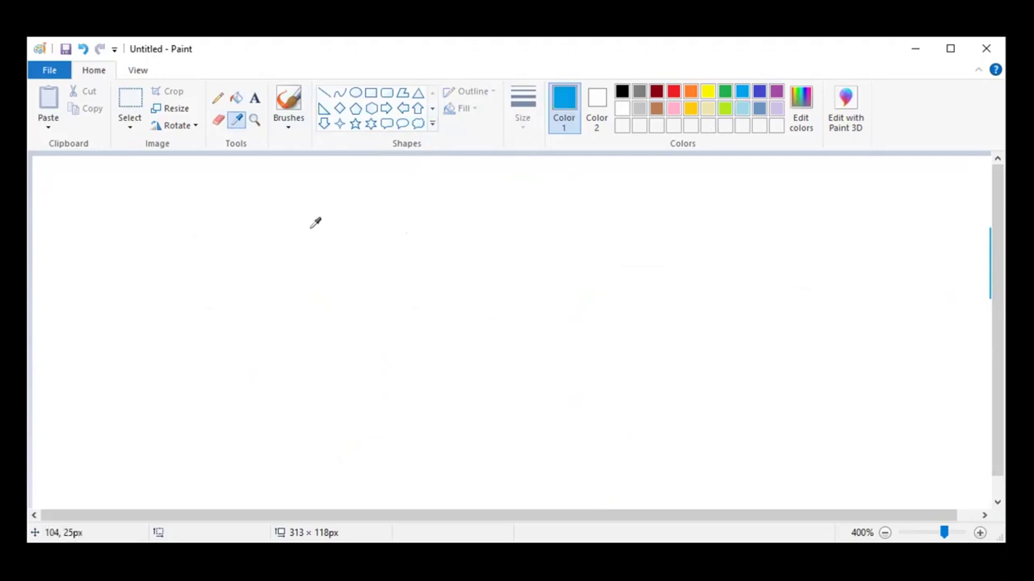
left_click(420, 125)
left_click_drag(293, 209, 517, 385)
left_click_drag(631, 270, 953, 471)
left_click_drag(659, 179, 760, 207)
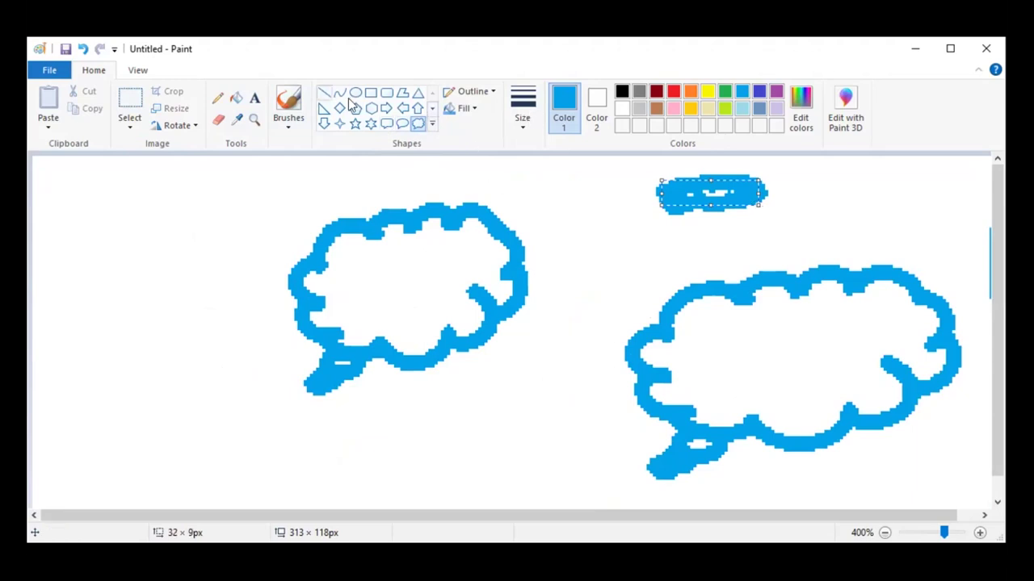
Step: Draw four gold five-point stars, three around the cloud callouts and the last about 29 × 18 px inside the left callout
scroll(415, 117, "down", 1)
scroll(410, 119, "up", 1)
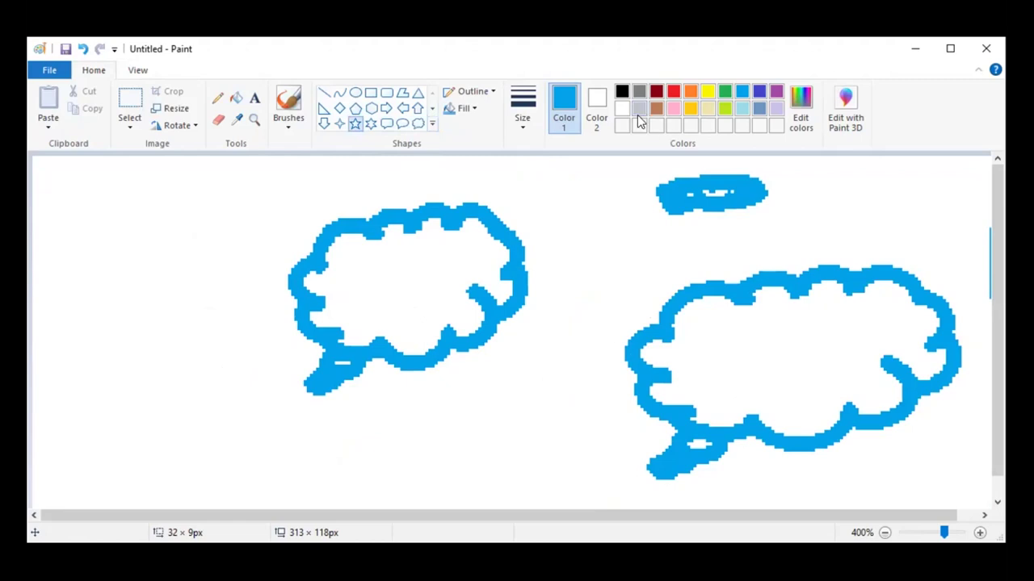
left_click(621, 95)
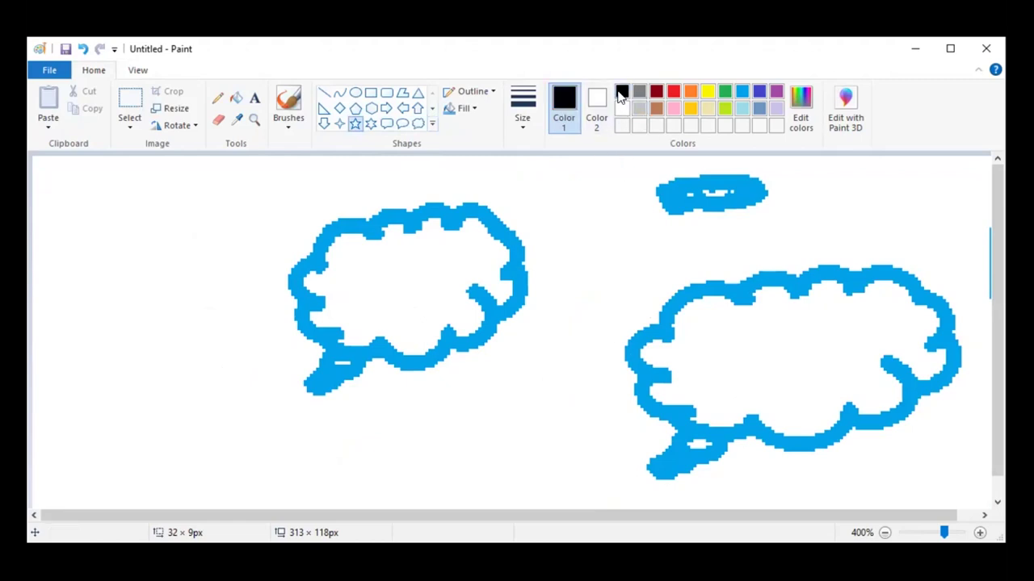
left_click(690, 108)
left_click_drag(570, 196, 699, 296)
left_click_drag(537, 339, 683, 481)
left_click_drag(361, 381, 492, 483)
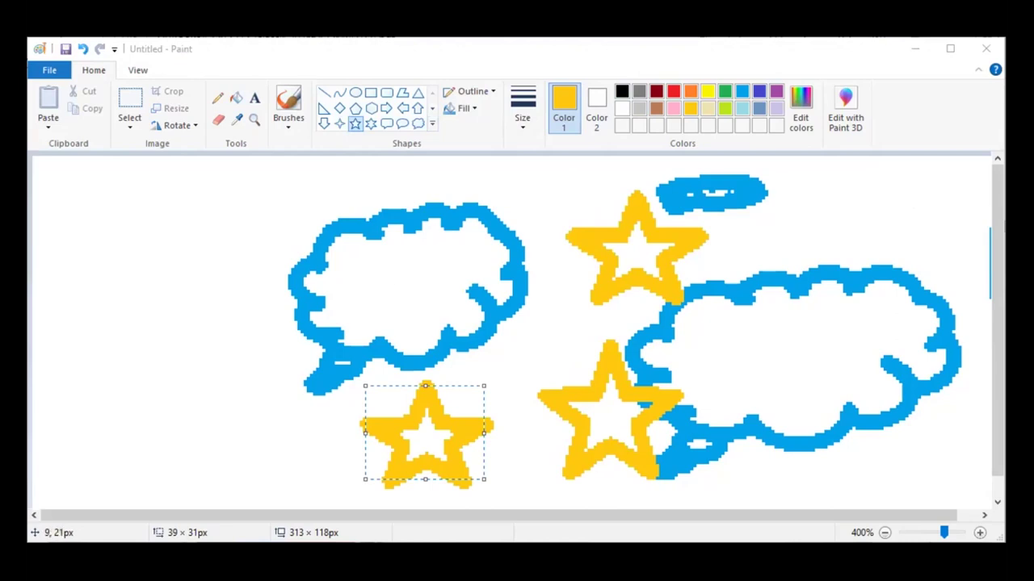
left_click(392, 270)
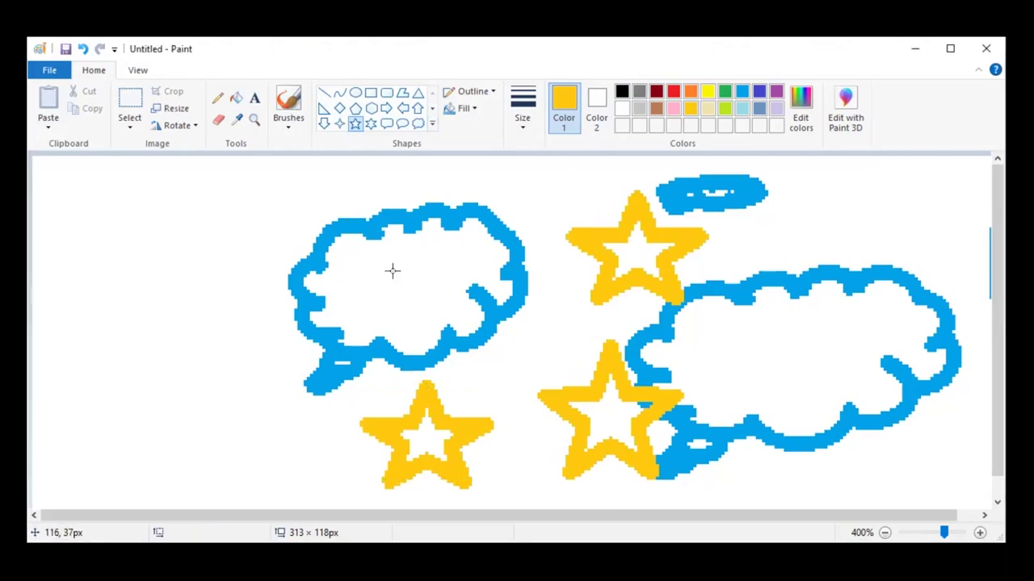
left_click_drag(383, 255, 474, 283)
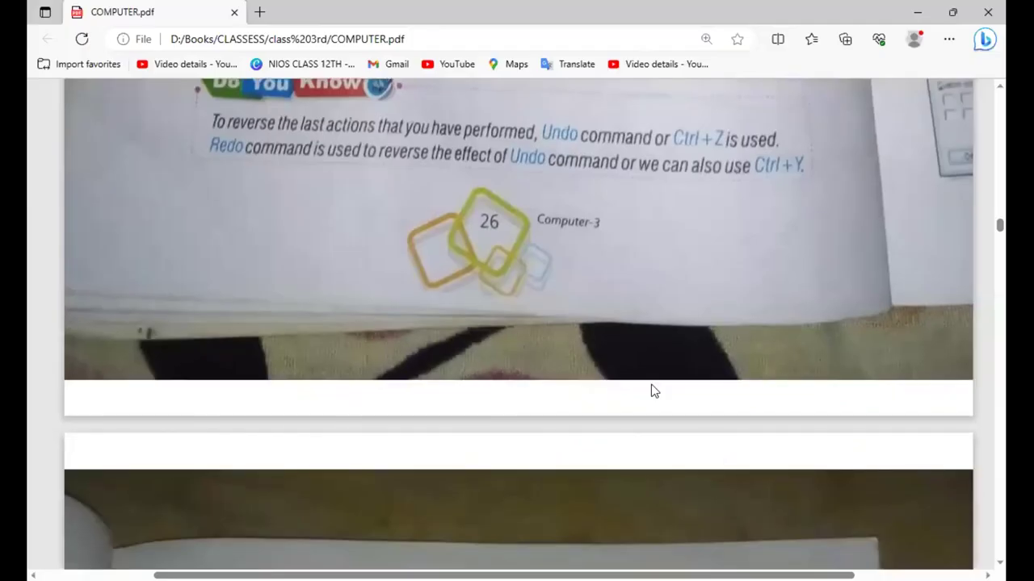
Step: Show the Magnifier tool section in COMPUTER.pdf, mark the tool's icon in red, and sketch a large magnifying glass over the page
scroll(654, 391, "up", 10)
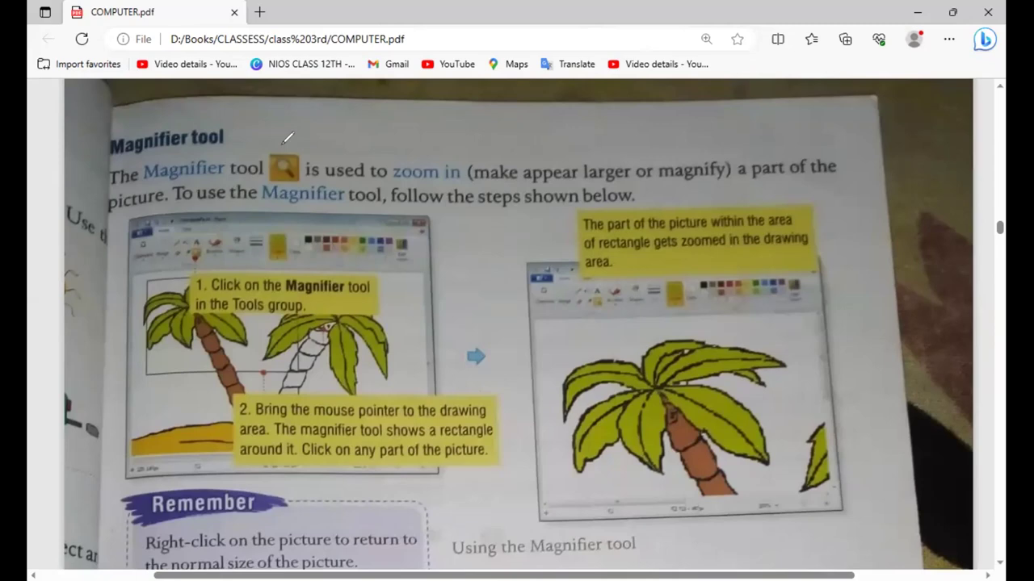
left_click_drag(304, 146, 297, 179)
left_click_drag(308, 135, 307, 179)
mouse_move(481, 305)
left_mouse_down()
mouse_move(888, 266)
mouse_move(604, 353)
mouse_move(404, 375)
left_mouse_up()
mouse_move(277, 489)
left_mouse_down()
mouse_move(226, 566)
mouse_move(438, 418)
mouse_move(543, 317)
left_mouse_up()
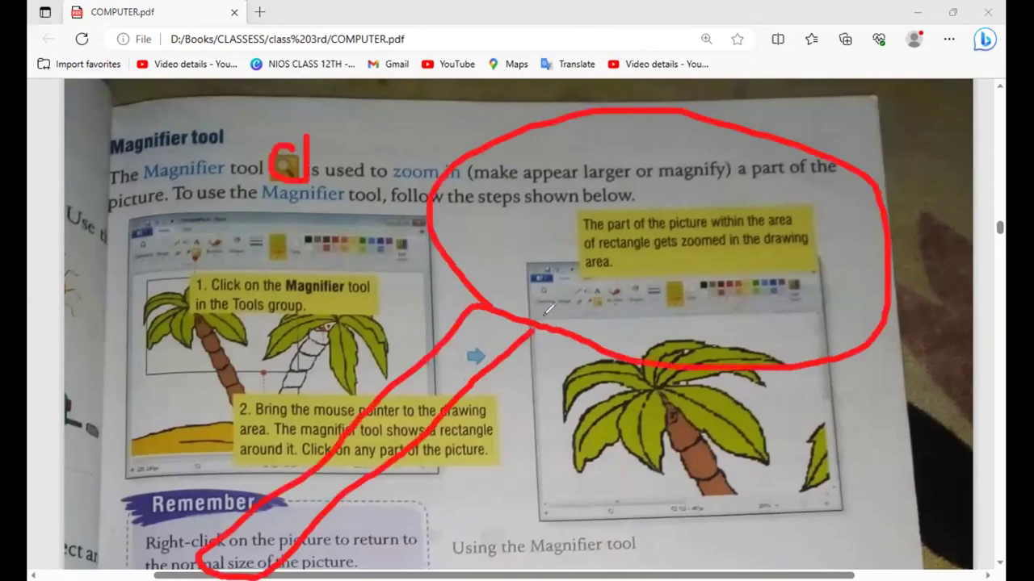
mouse_move(423, 339)
left_mouse_down()
mouse_move(412, 412)
mouse_move(443, 387)
mouse_move(420, 380)
left_mouse_up()
mouse_move(553, 260)
left_mouse_down()
mouse_move(495, 227)
mouse_move(577, 148)
mouse_move(786, 190)
mouse_move(786, 293)
mouse_move(610, 295)
mouse_move(525, 246)
left_mouse_up()
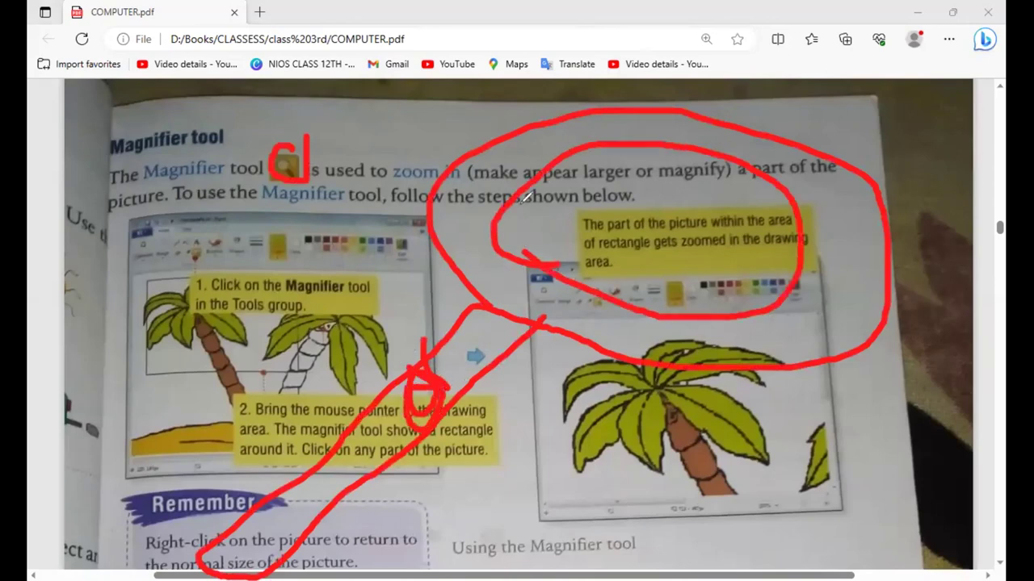
Step: Clear the red marks, underline "follow the steps shown below", and go over the Magnifier steps before switching back to Paint
left_click(37, 224)
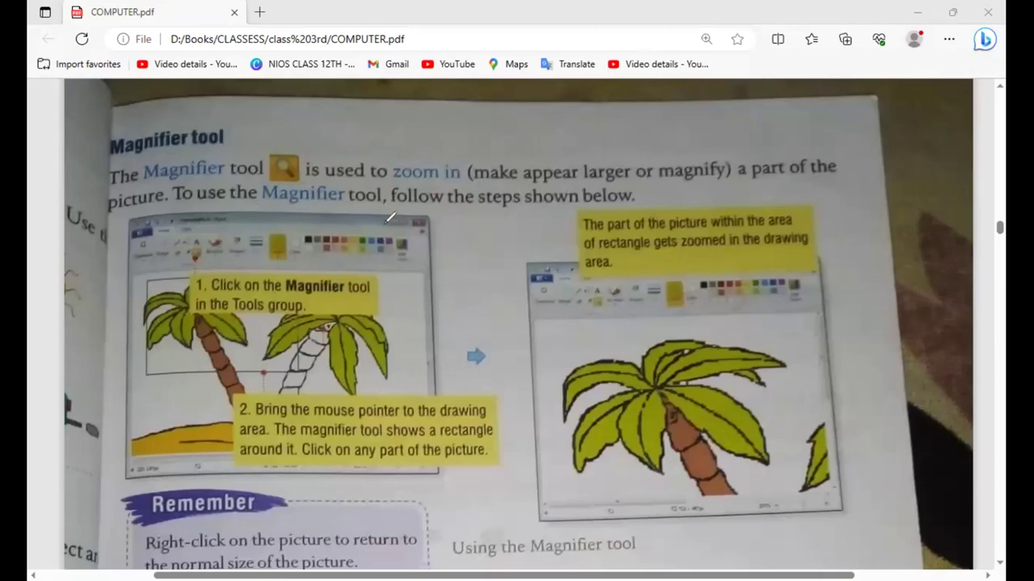
left_click_drag(379, 215, 735, 217)
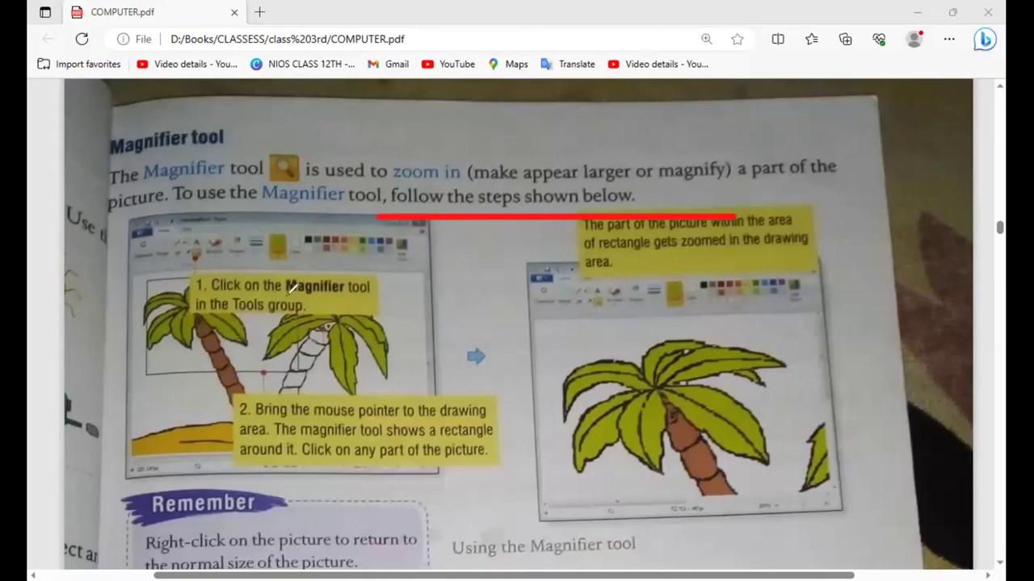
mouse_move(236, 342)
left_mouse_down()
mouse_move(352, 343)
mouse_move(284, 359)
left_mouse_up()
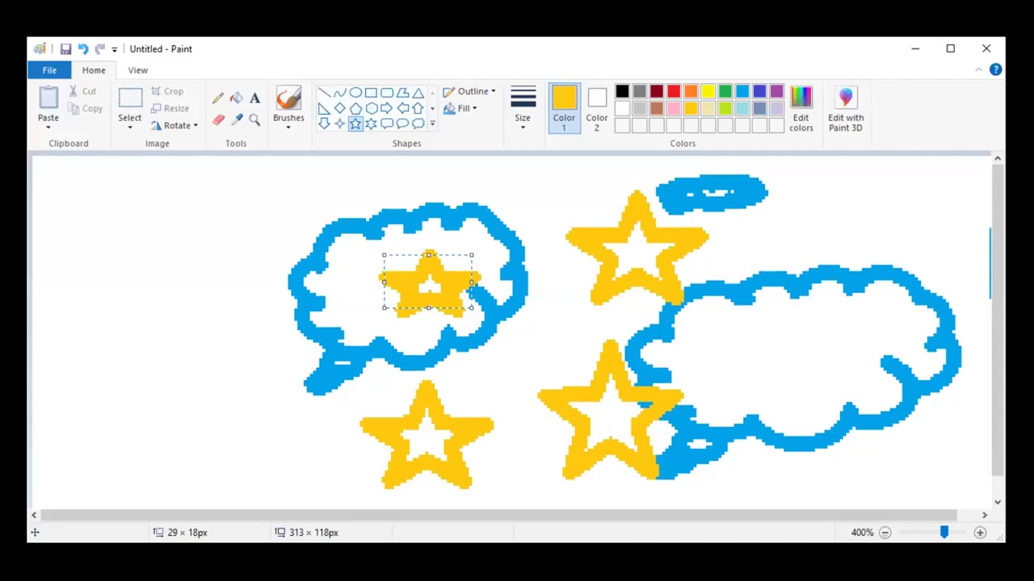
Step: Magnify the drawing to 800% around the upper gold star with the Magnifier, and choose the Pencil tool
left_click(254, 119)
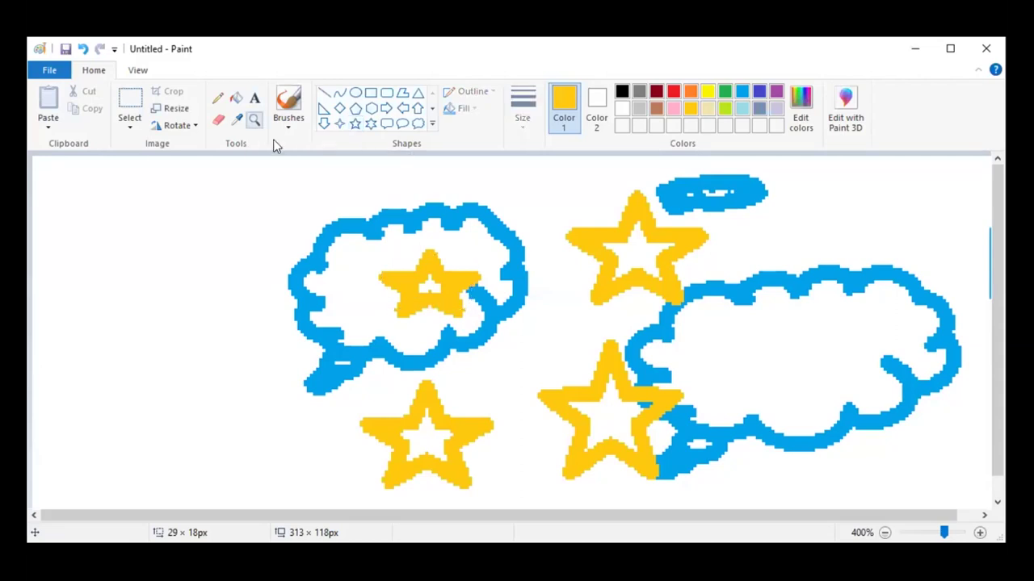
left_click(381, 248)
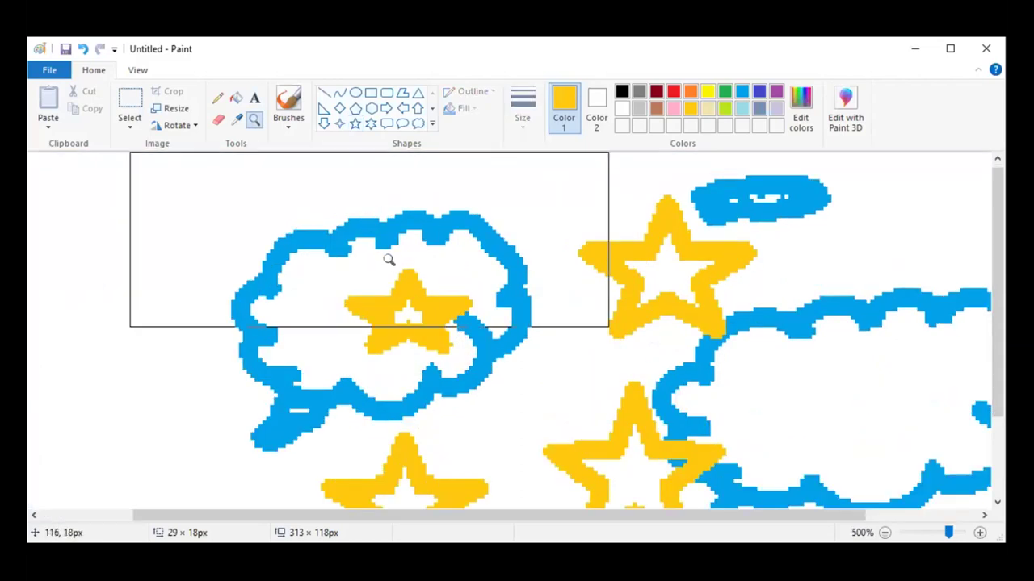
left_click(388, 260)
left_click(392, 244)
left_click(393, 243)
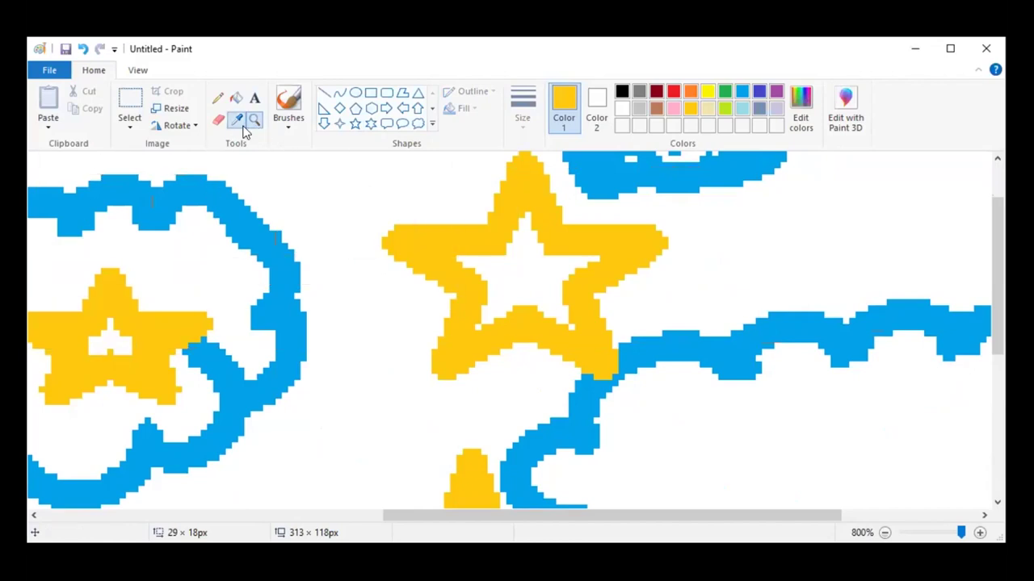
left_click(218, 119)
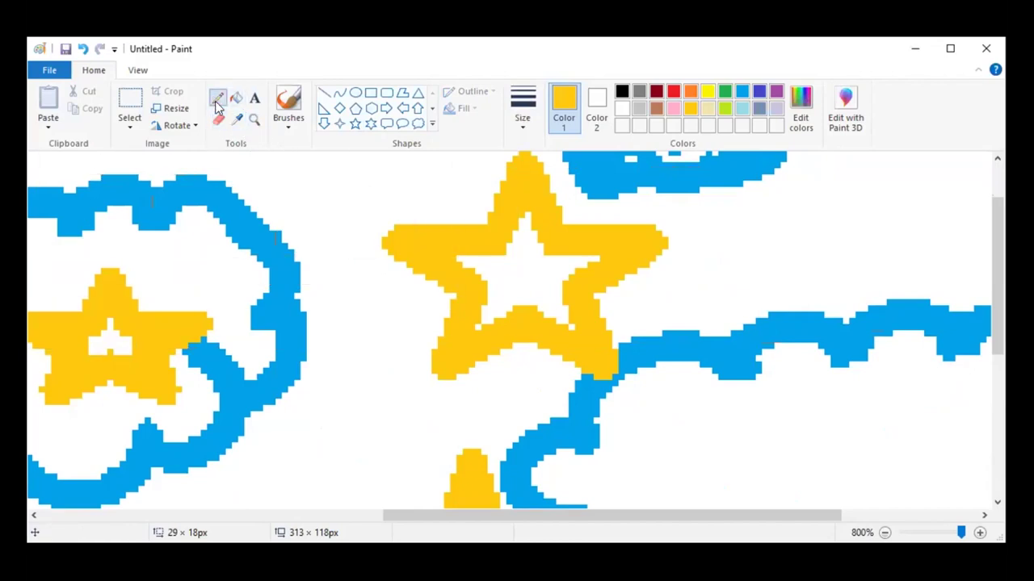
Step: Reduce the magnified drawing to 200% with the Magnifier so all the stars and cloud callouts fit in view
left_click(253, 120)
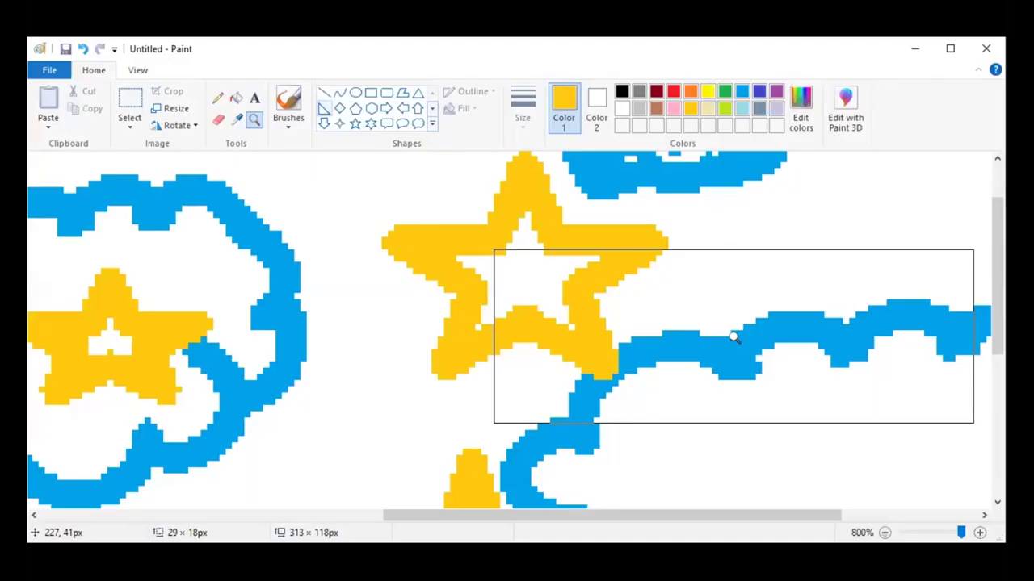
right_click(610, 325)
right_click(610, 325)
right_click(610, 324)
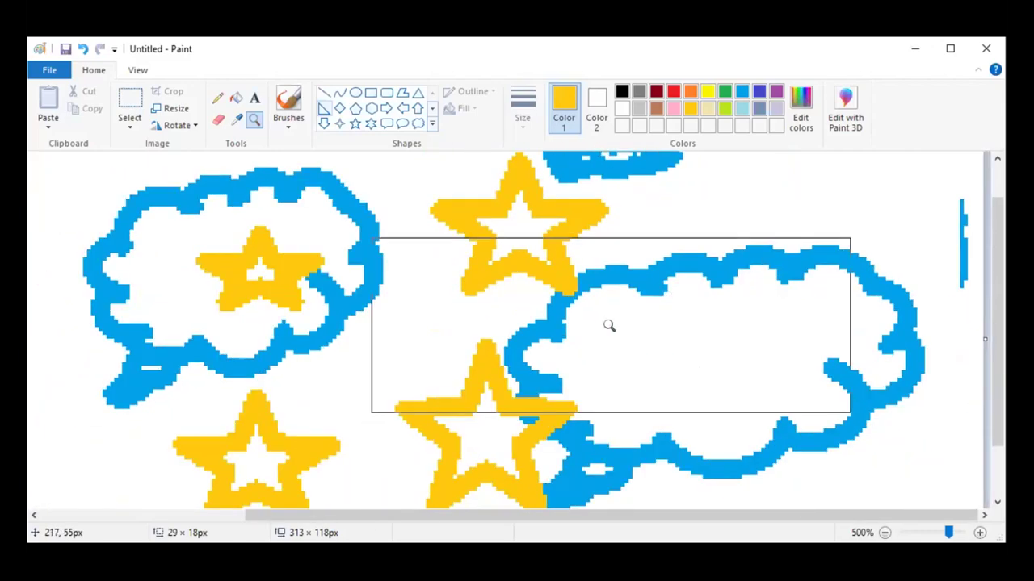
right_click(610, 325)
right_click(609, 324)
left_click_drag(521, 341, 998, 517)
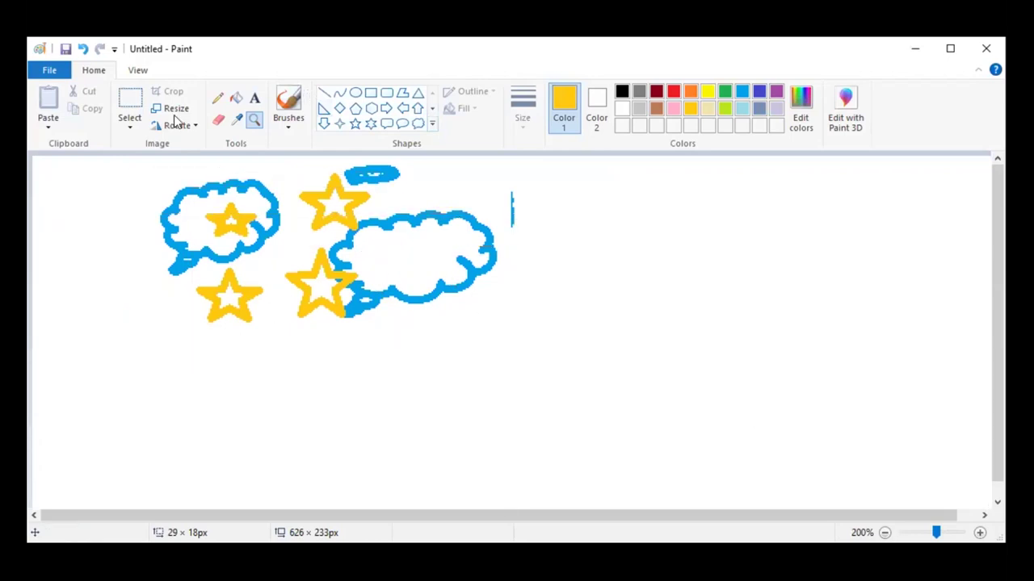
Step: Clear the canvas by selecting and deleting the stars and cloud callouts, including the leftover tips below the first selection
left_click(129, 101)
left_click_drag(113, 159, 556, 315)
key("Delete")
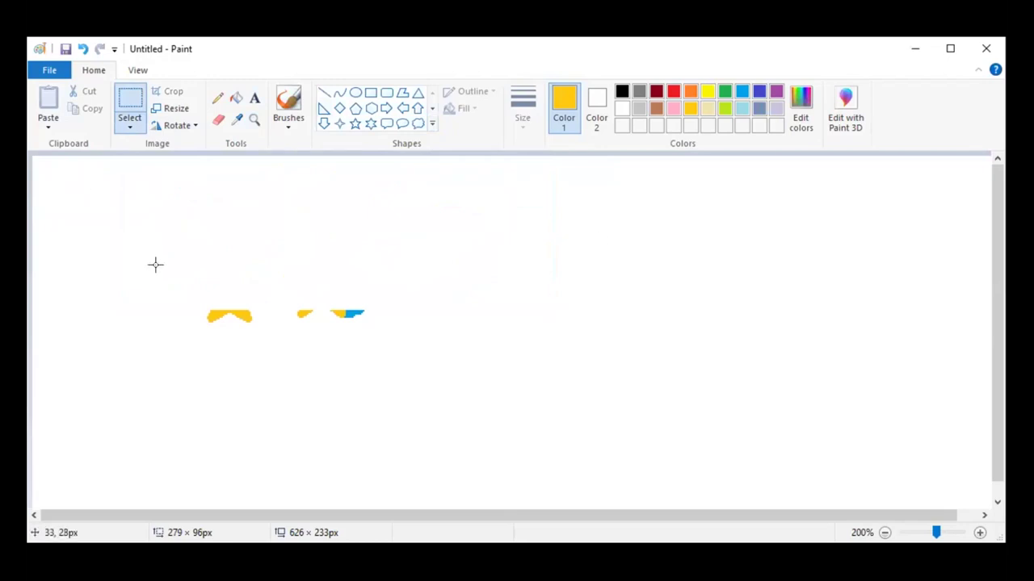
left_click_drag(158, 267, 475, 437)
key("Delete")
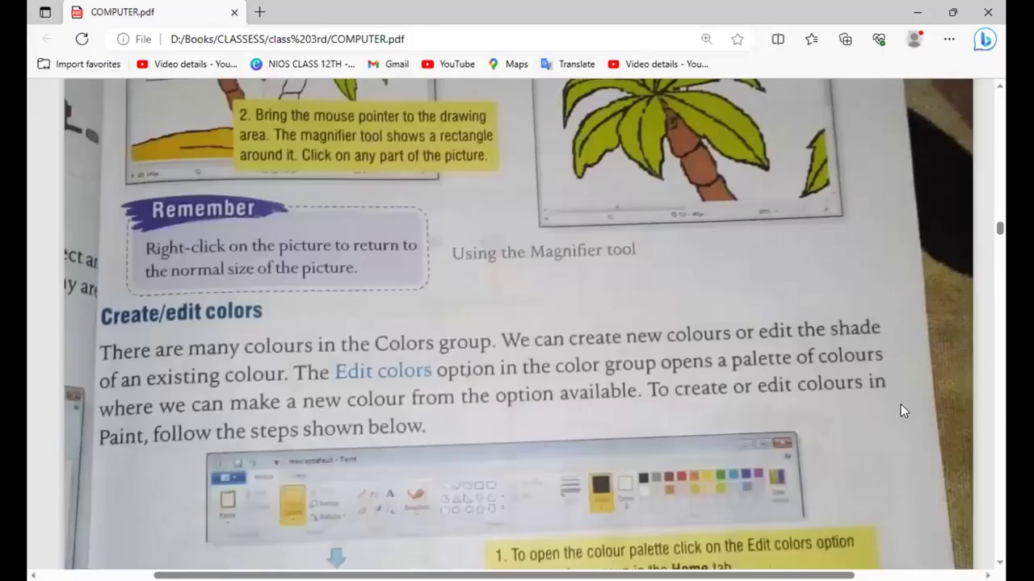
Step: Switch to COMPUTER.pdf and review the sections from the Magnifier tool through Create/edit colors and Text tool to desktop background styles
scroll(692, 397, "down", 1)
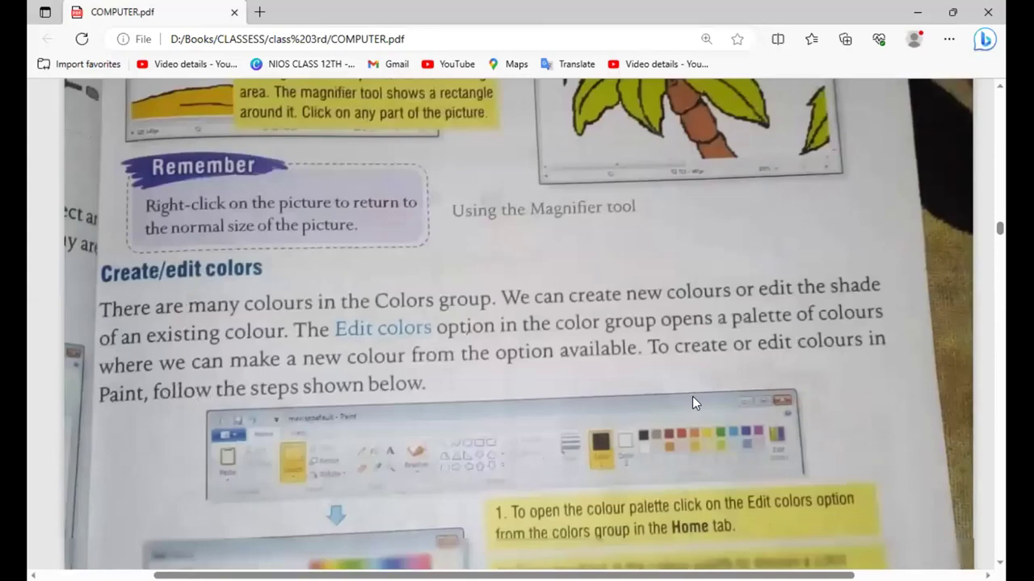
scroll(692, 397, "down", 1)
scroll(692, 397, "up", 3)
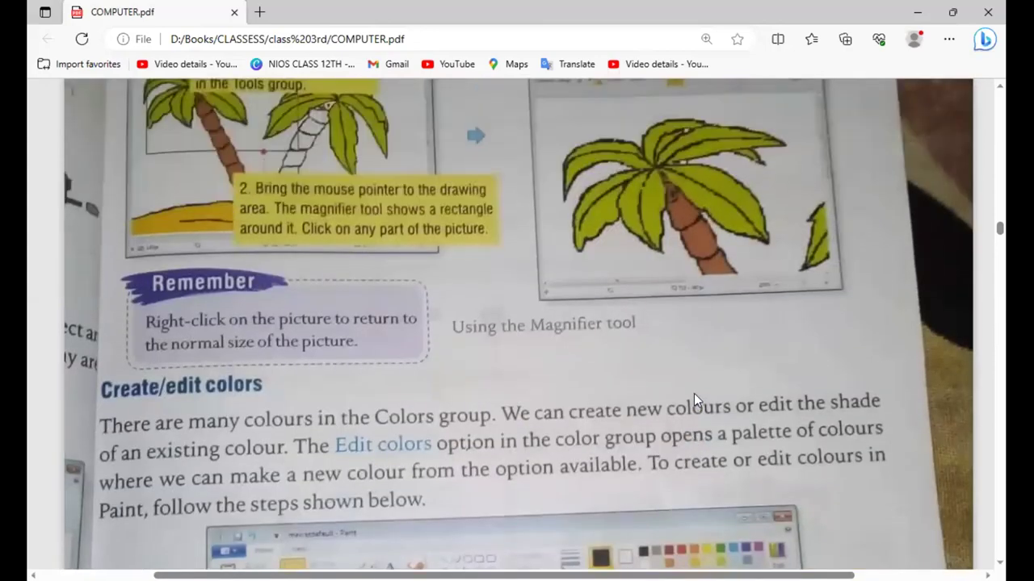
scroll(694, 393, "up", 2)
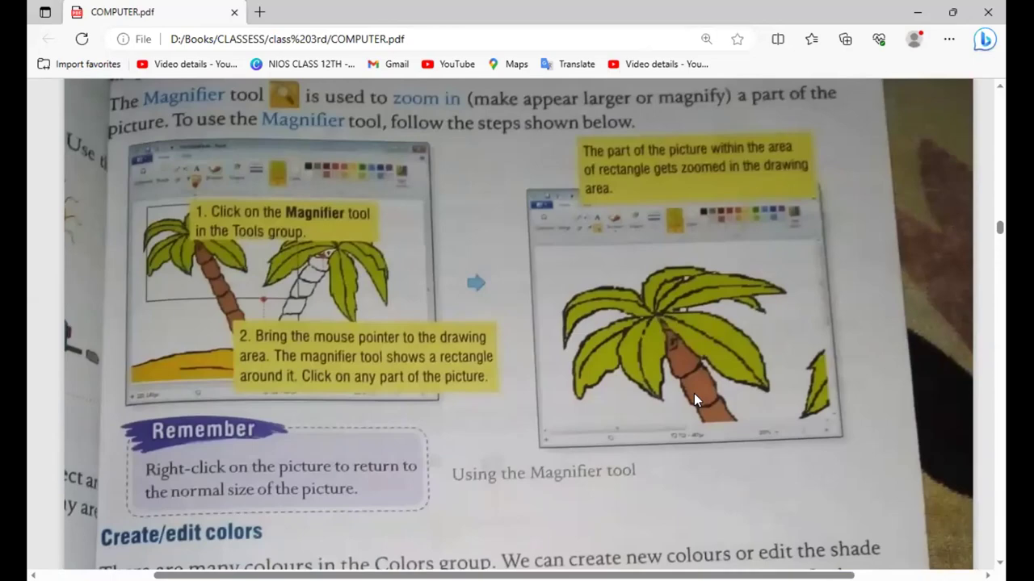
scroll(694, 393, "down", 10)
scroll(693, 394, "down", 15)
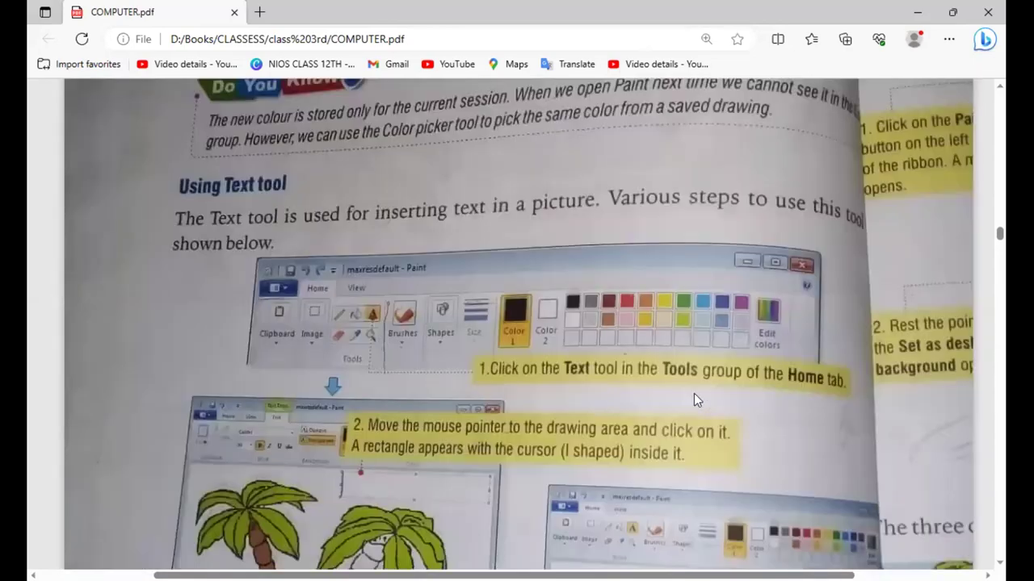
scroll(694, 394, "down", 3)
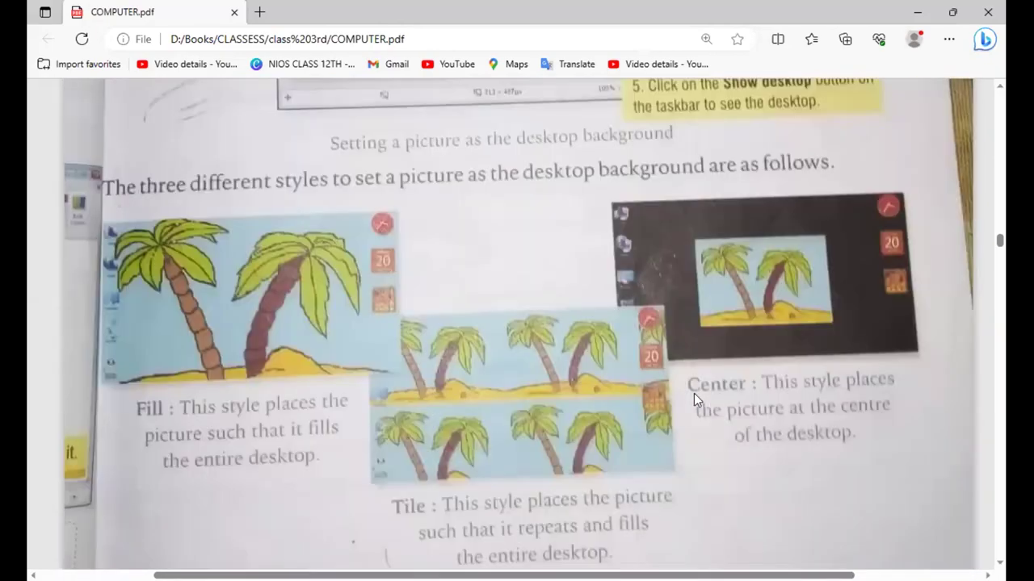
Step: Look back through the Paint chapter in COMPUTER.pdf to the learning objectives on its opening page, "Exploring Paint"
scroll(694, 393, "up", 15)
scroll(694, 393, "up", 15)
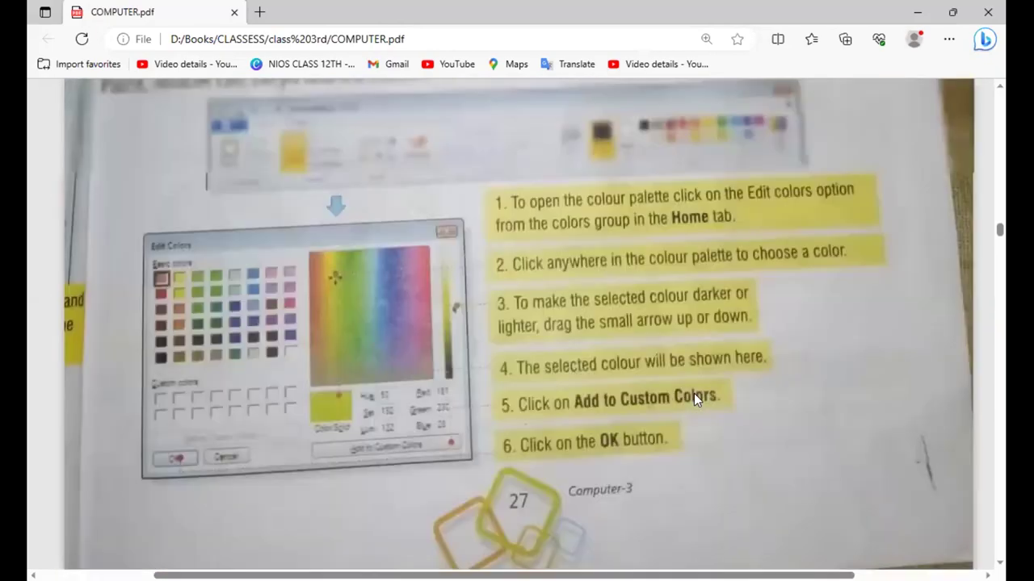
scroll(694, 393, "up", 15)
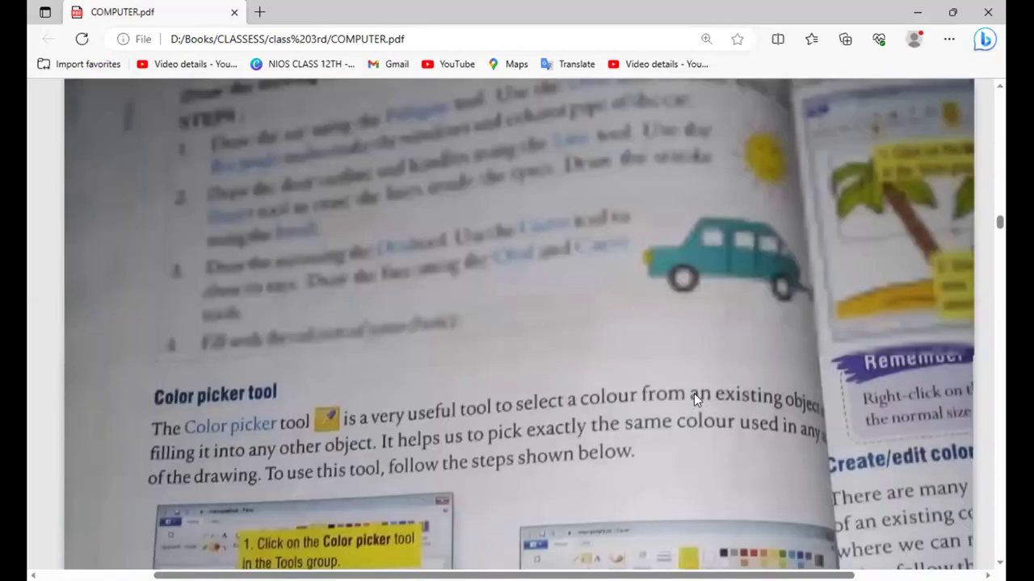
scroll(693, 393, "down", 10)
scroll(693, 393, "up", 10)
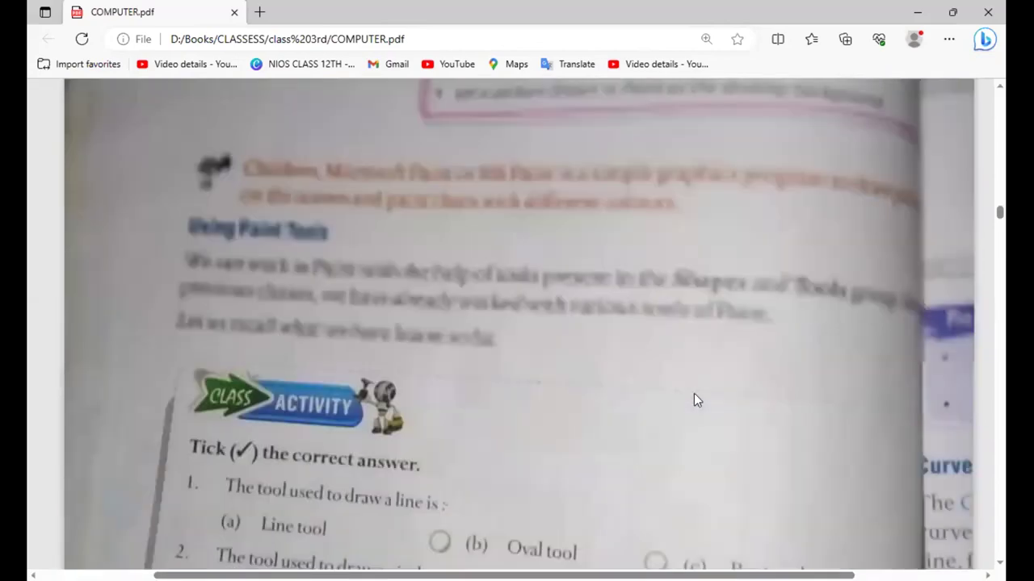
scroll(694, 393, "down", 3)
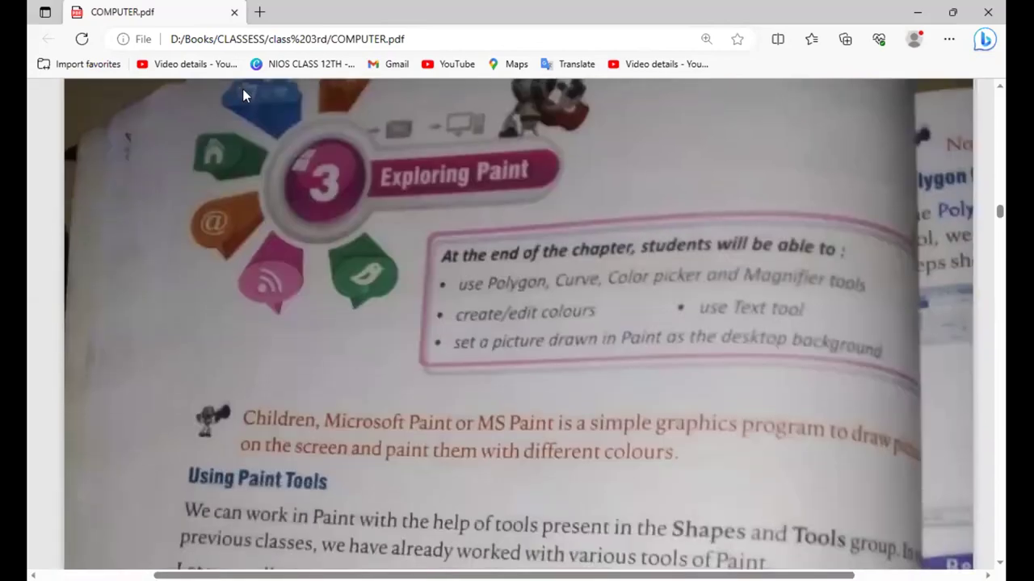